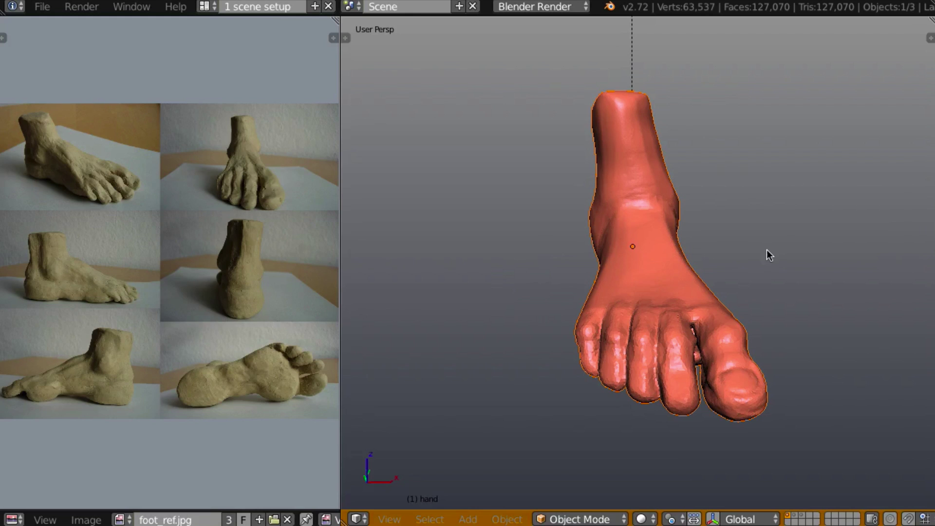
Examine the sculpted foot from several angles, along with the low-poly retopology and the smooth finished foot on the other scene layers.
middle_drag(695, 272, 664, 270)
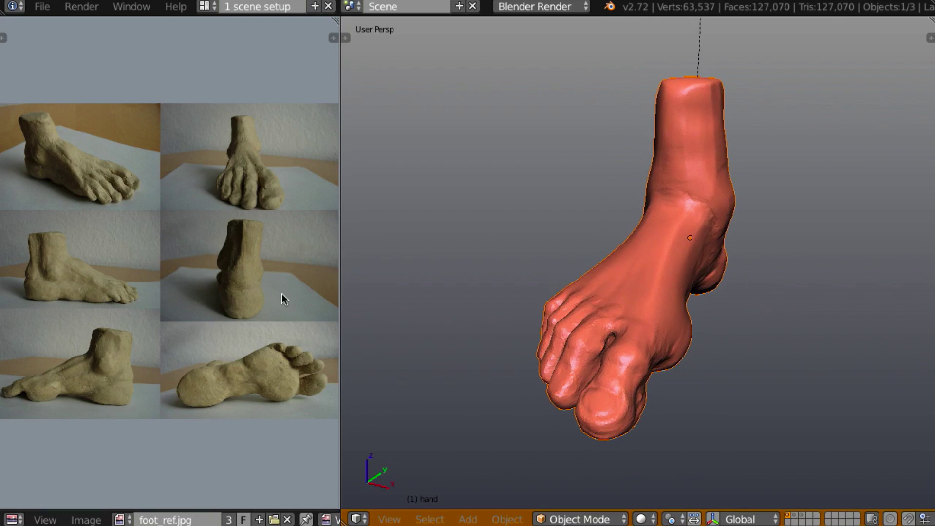
middle_drag(643, 273, 671, 252)
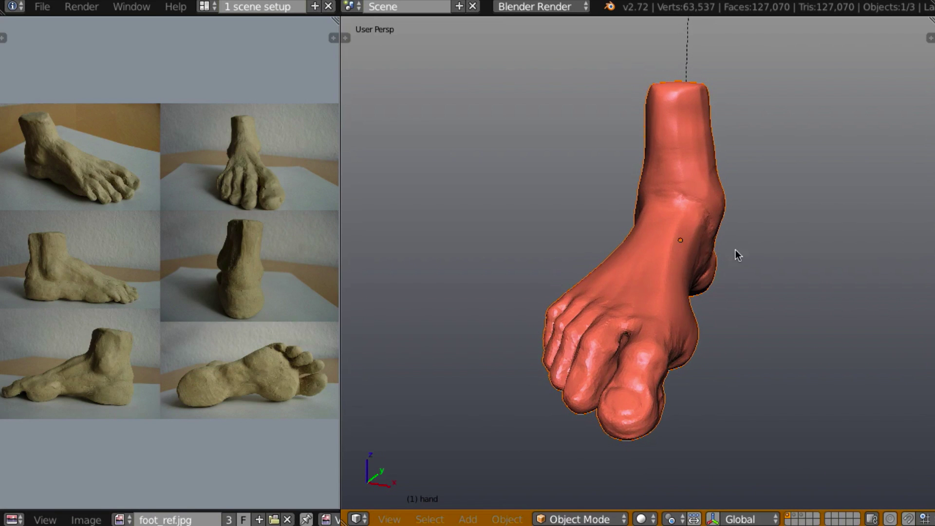
middle_drag(735, 250, 726, 260)
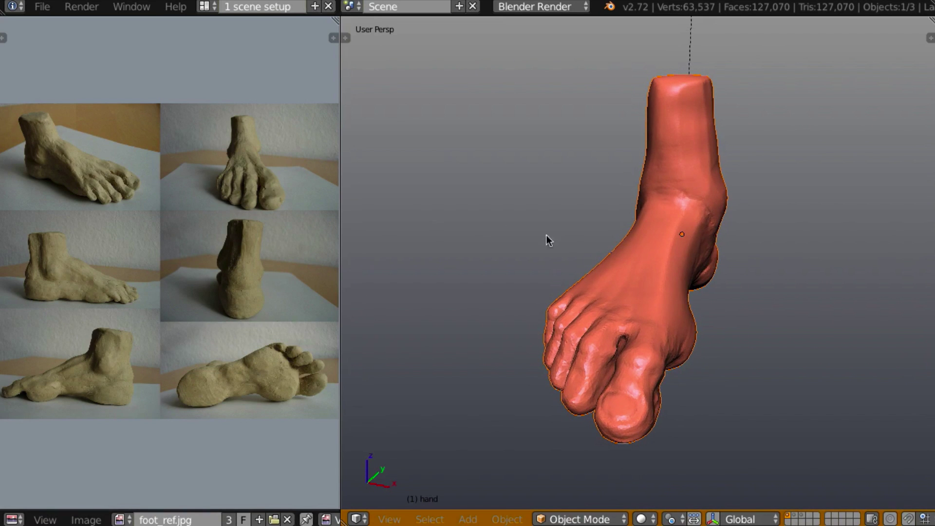
middle_drag(583, 243, 571, 243)
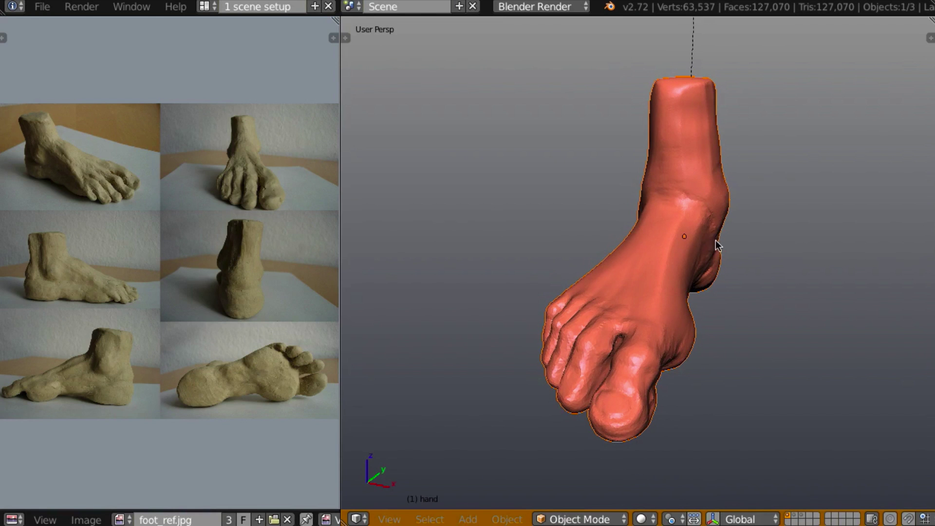
mouse_move(715, 253)
middle_down()
mouse_move(647, 247)
mouse_move(740, 253)
mouse_move(743, 236)
mouse_move(761, 260)
mouse_move(745, 243)
mouse_move(717, 252)
mouse_move(722, 238)
middle_up()
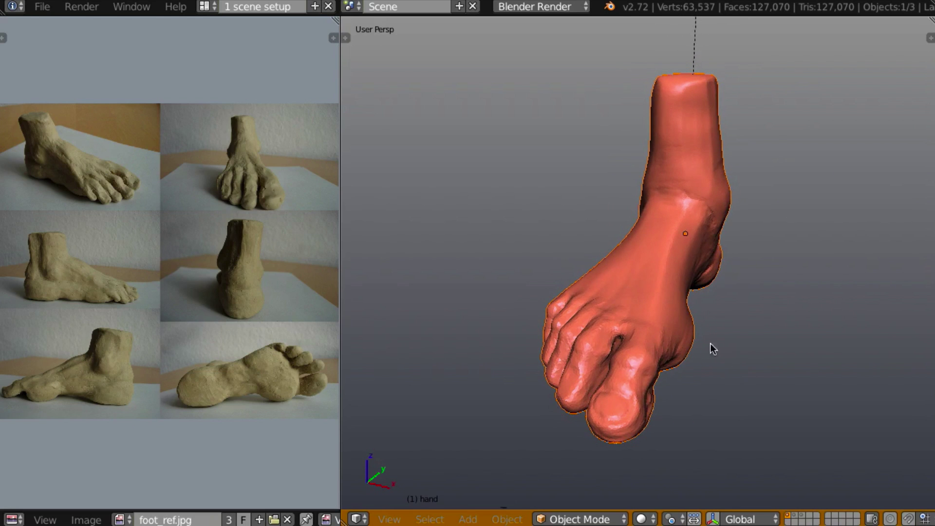
middle_drag(652, 320, 674, 313)
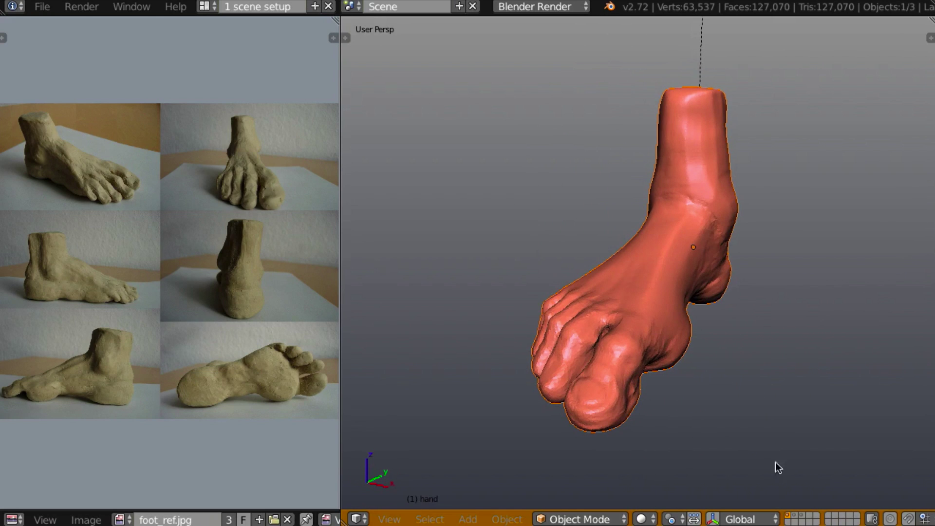
click(797, 516)
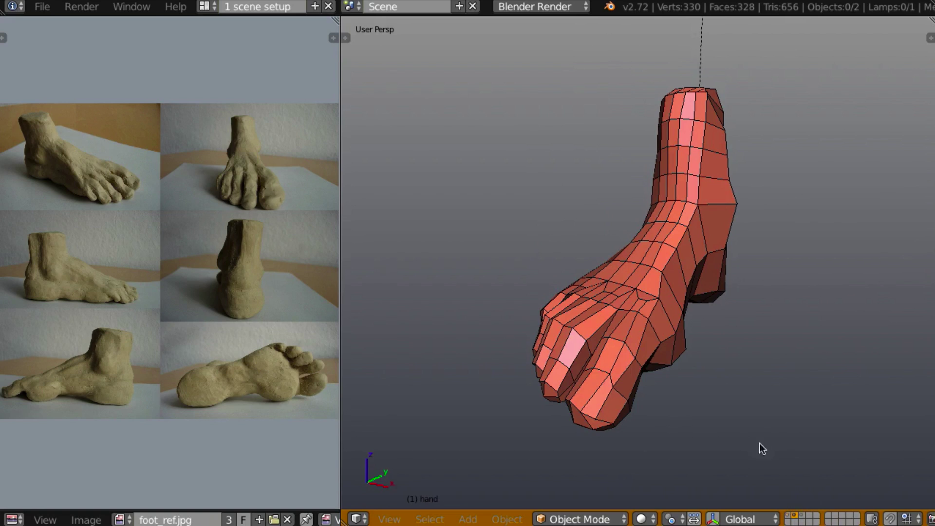
middle_drag(762, 446, 694, 293)
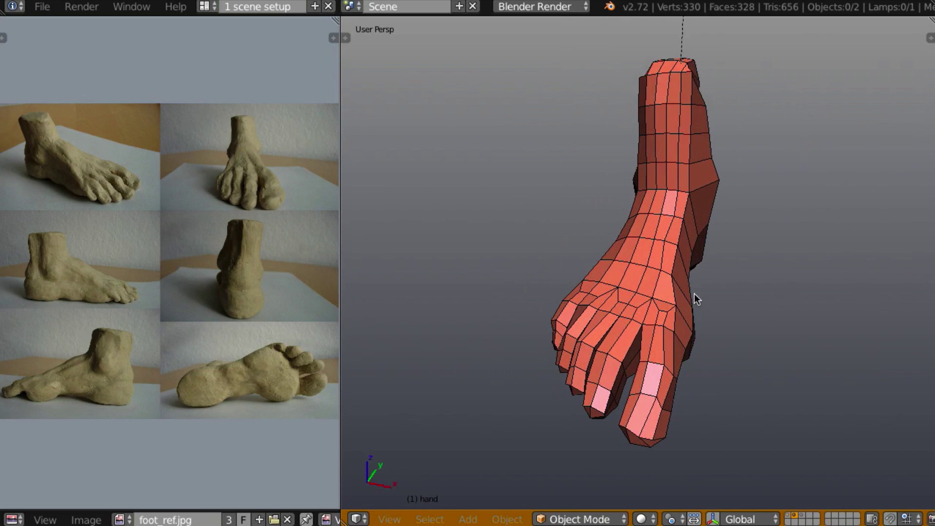
click(801, 517)
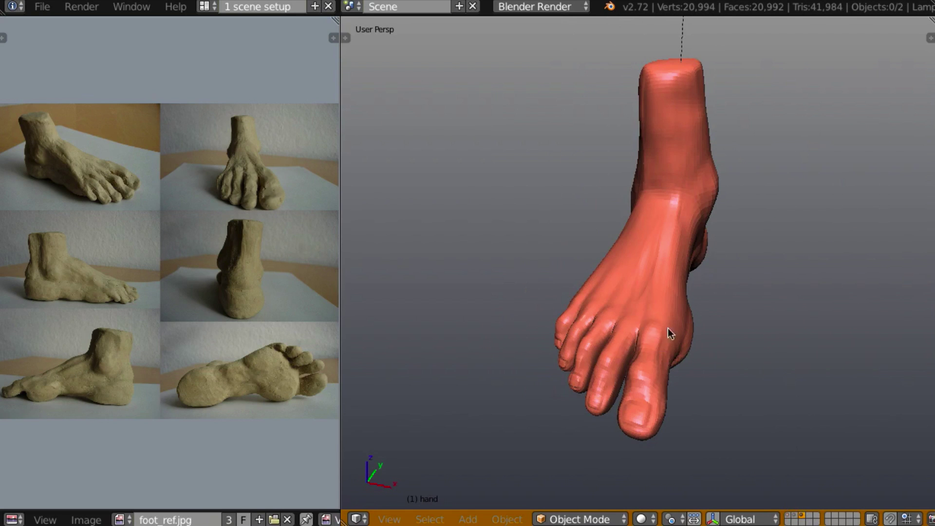
mouse_move(670, 327)
middle_down()
mouse_move(677, 336)
mouse_move(761, 313)
mouse_move(717, 301)
mouse_move(735, 315)
mouse_move(732, 294)
mouse_move(747, 306)
mouse_move(761, 296)
mouse_move(764, 288)
mouse_move(743, 282)
mouse_move(764, 286)
mouse_move(714, 270)
mouse_move(738, 263)
middle_up()
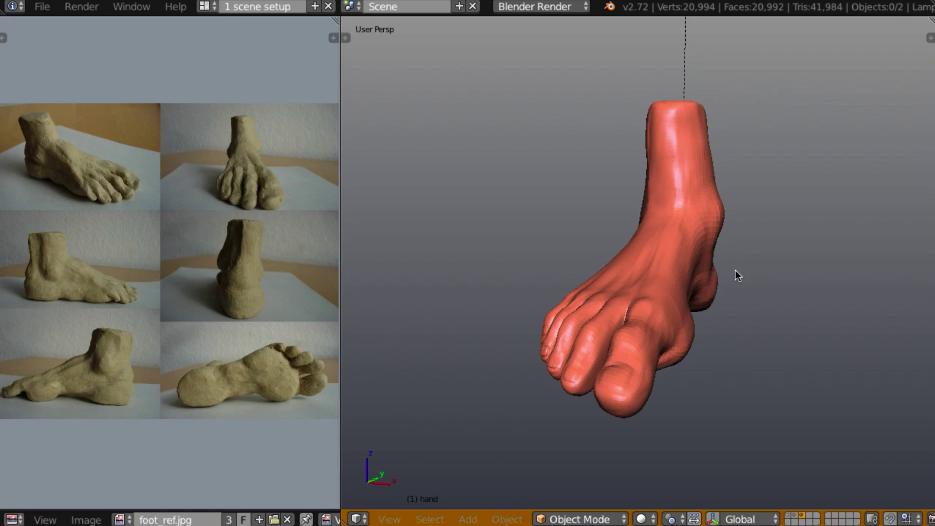
middle_drag(735, 282, 741, 295)
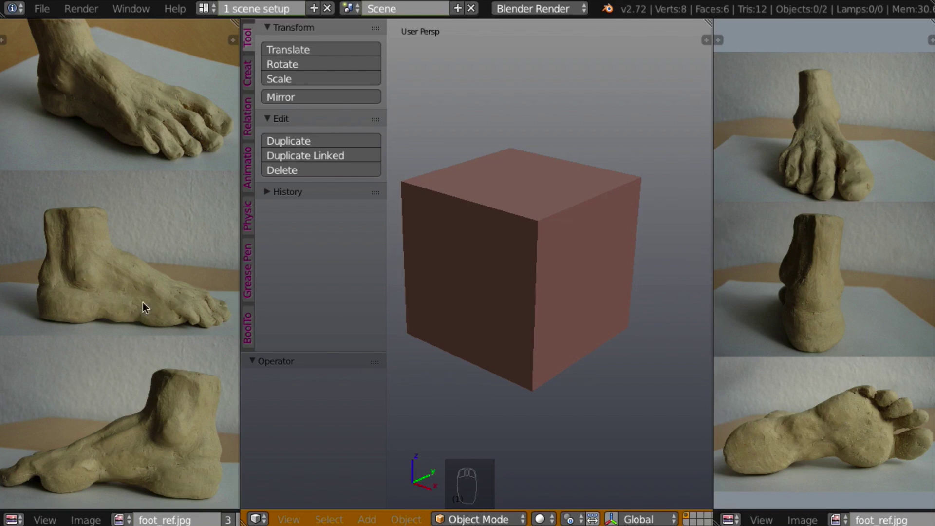
Draw a grease pencil line along the sole of the side-view foot reference, from the heel to the toe tips.
click(38, 318)
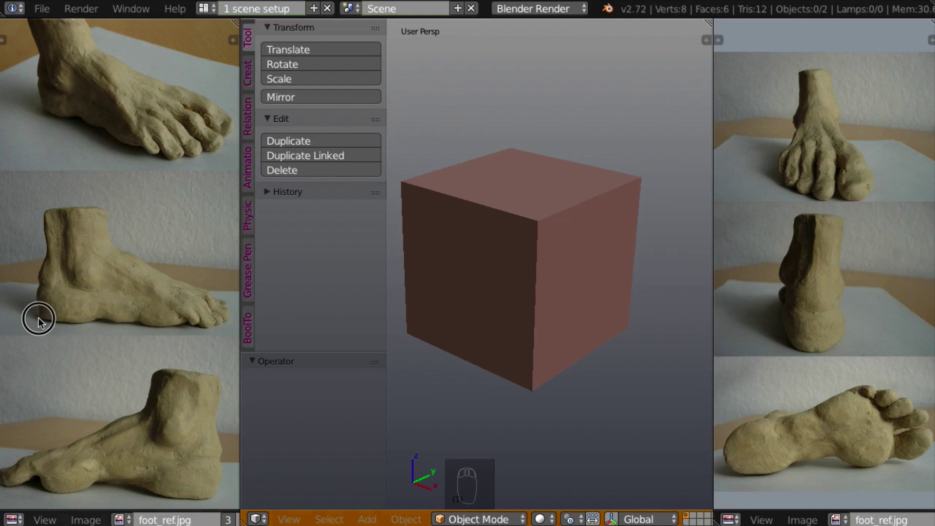
click(39, 317)
key(d)
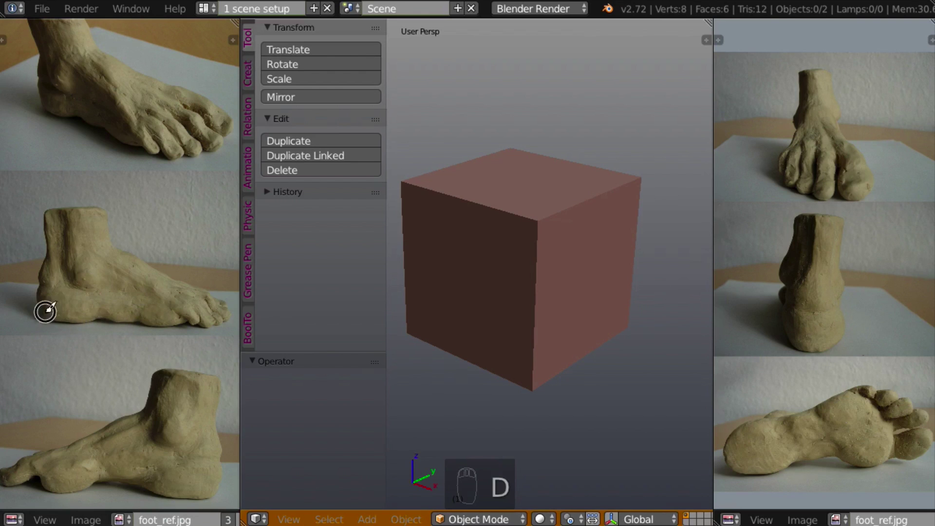
drag(45, 311, 228, 308)
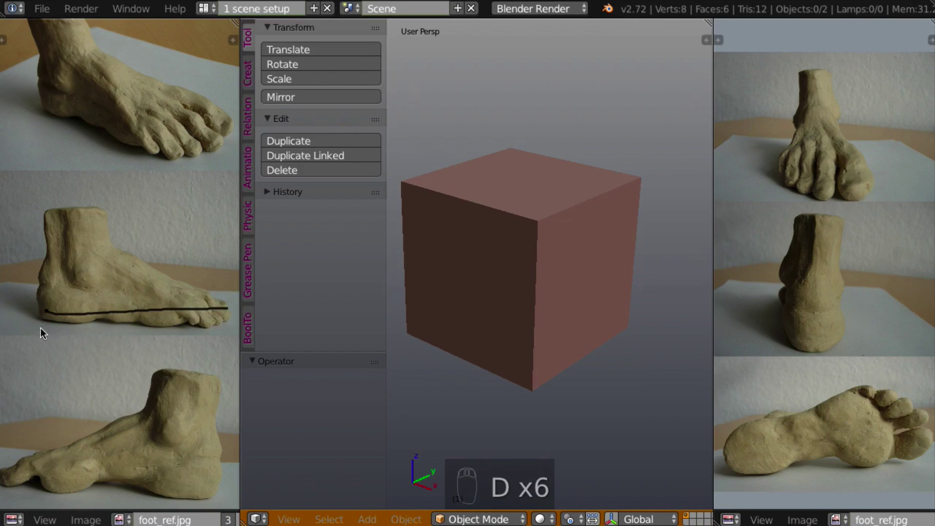
Divide the sole line into four segments with vertical tick marks, then bracket the heel segment and label it "1/3 Head".
key(d)
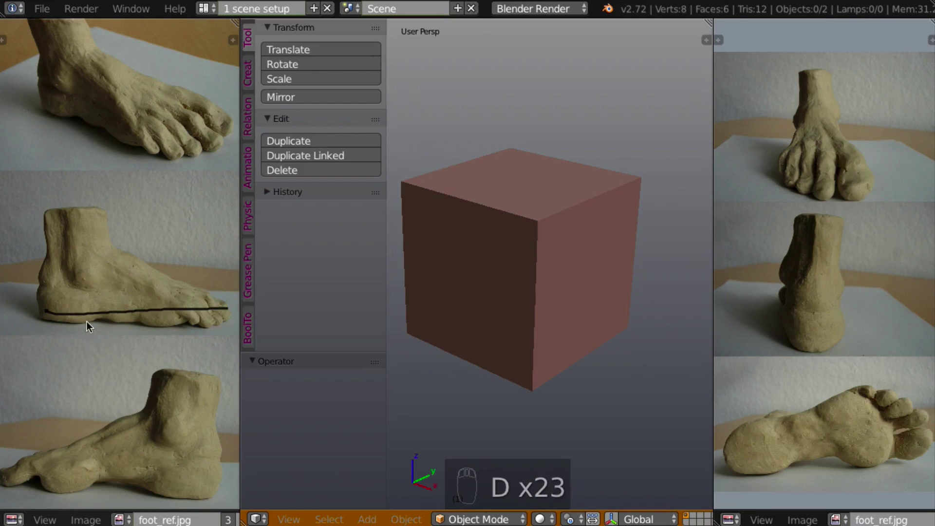
drag(92, 304, 93, 324)
drag(145, 304, 145, 329)
drag(187, 303, 185, 307)
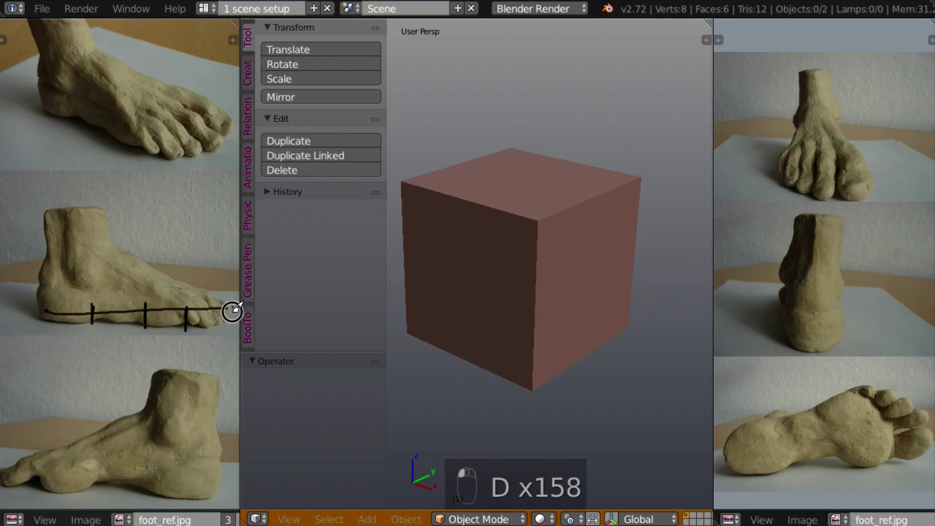
drag(233, 306, 232, 329)
drag(46, 306, 46, 331)
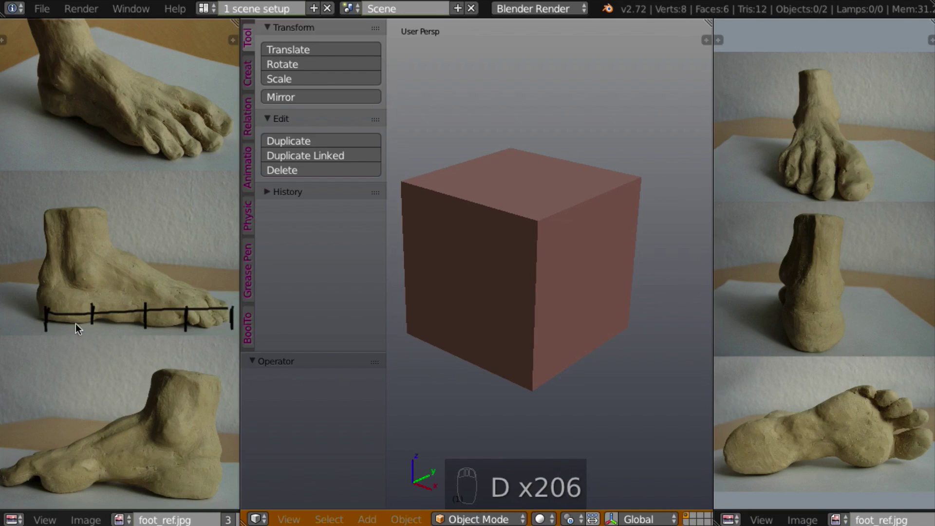
mouse_move(46, 325)
mouse_down()
mouse_move(68, 334)
mouse_move(82, 325)
mouse_move(69, 357)
mouse_move(80, 344)
mouse_move(77, 356)
mouse_move(88, 364)
mouse_move(110, 366)
mouse_move(119, 347)
mouse_up()
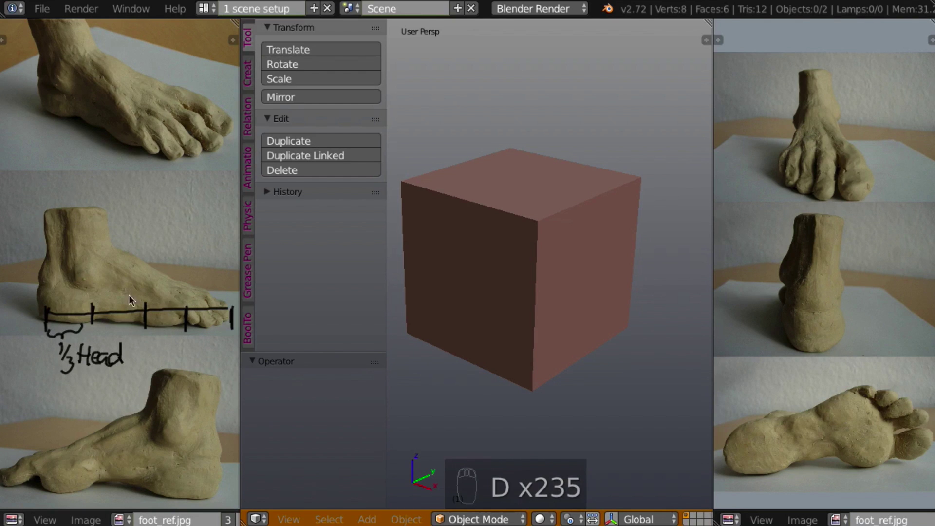
Draw a capped measuring line across the ball of the foot in the underside reference and label it "1/2 Head".
drag(854, 390, 882, 465)
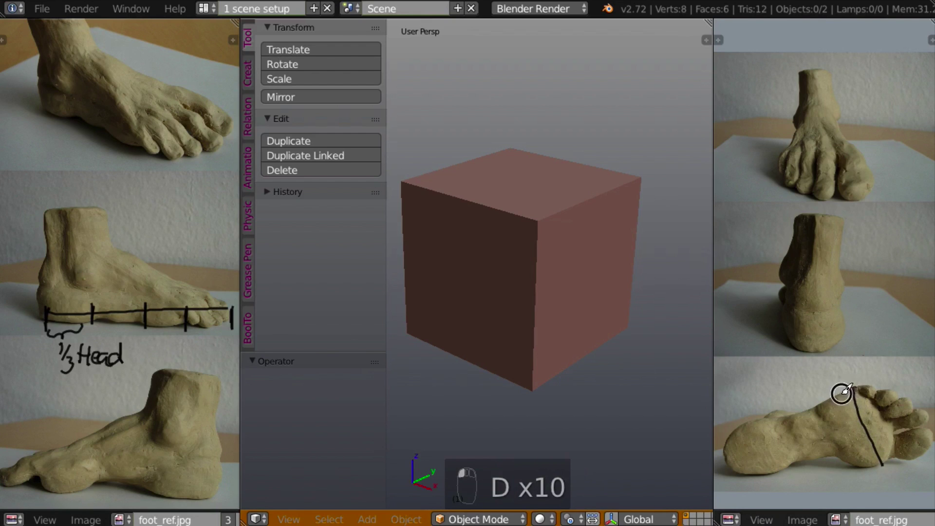
drag(844, 391, 856, 387)
drag(878, 467, 891, 464)
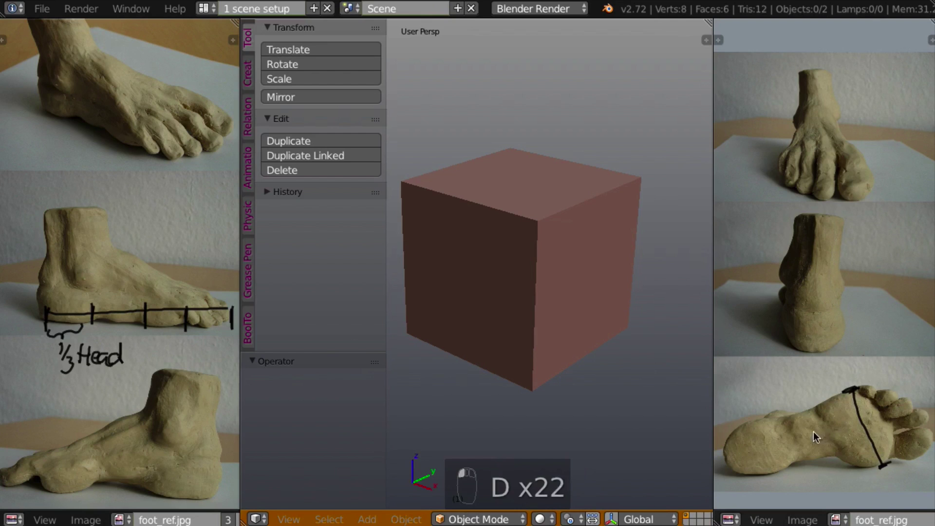
mouse_move(825, 428)
mouse_down()
mouse_move(824, 450)
mouse_move(837, 459)
mouse_move(872, 469)
mouse_move(882, 452)
mouse_up()
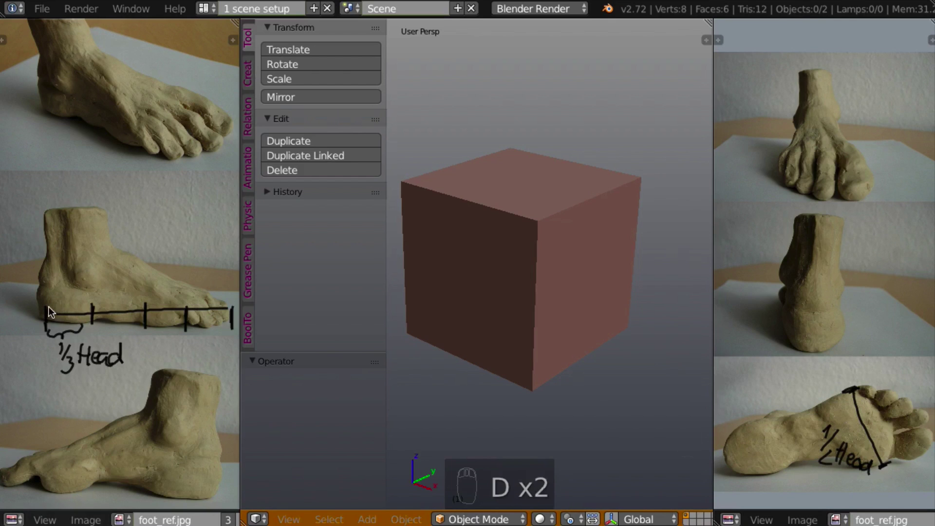
Mark the middle of the side-view sole line, bracket the span from the heel to that mark, and label it "1/2 Head".
mouse_move(46, 309)
mouse_down()
mouse_move(54, 301)
mouse_move(121, 306)
mouse_move(120, 321)
mouse_up()
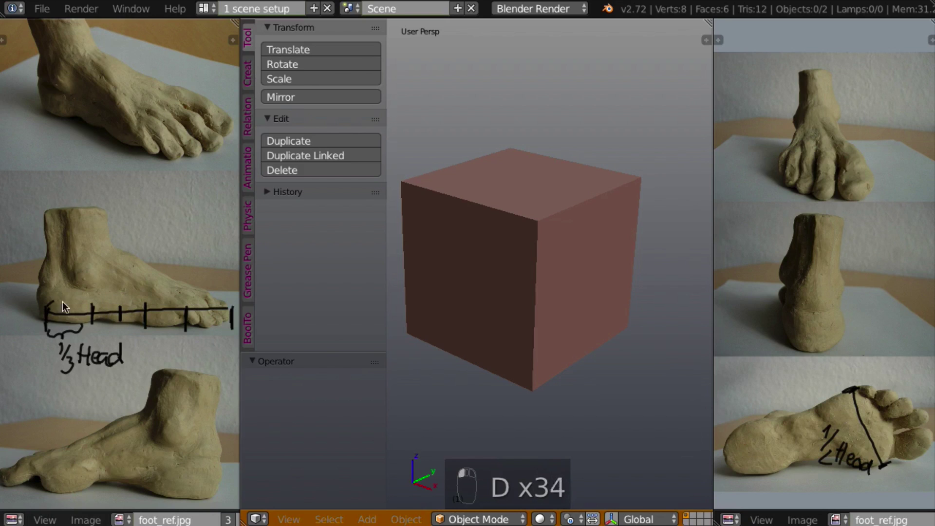
mouse_move(51, 302)
mouse_down()
mouse_move(114, 298)
mouse_move(121, 310)
mouse_up()
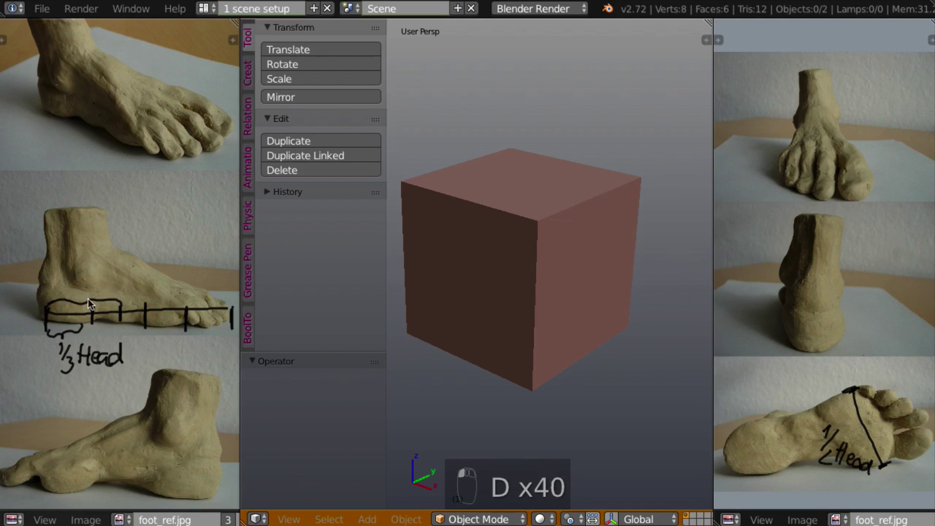
mouse_move(92, 278)
mouse_down()
mouse_move(110, 297)
mouse_move(122, 291)
mouse_up()
drag(114, 283, 155, 292)
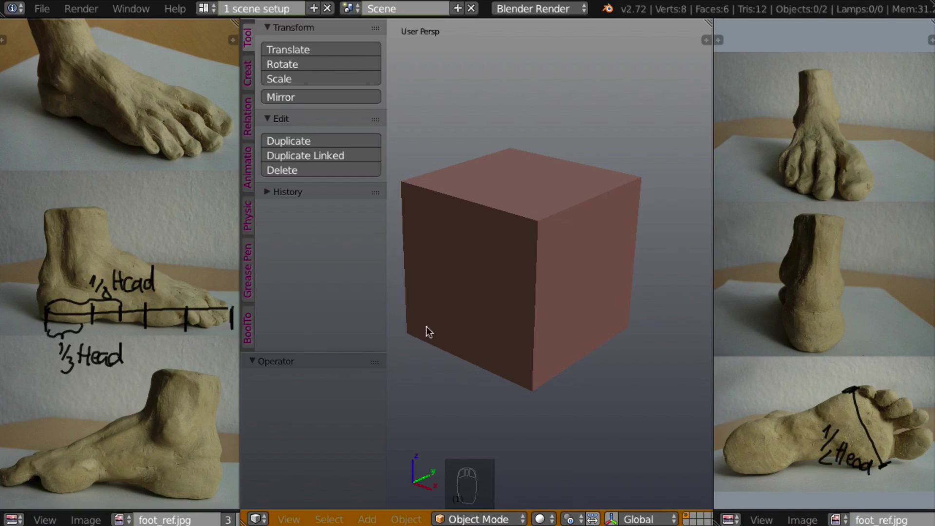
Subdivide the whole cube in Edit Mode with 4 cuts.
click(589, 343)
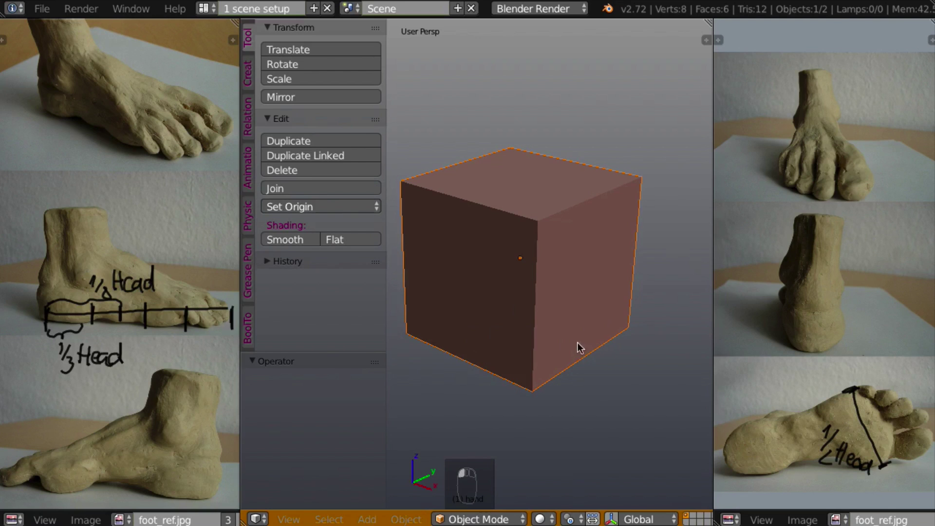
key(w)
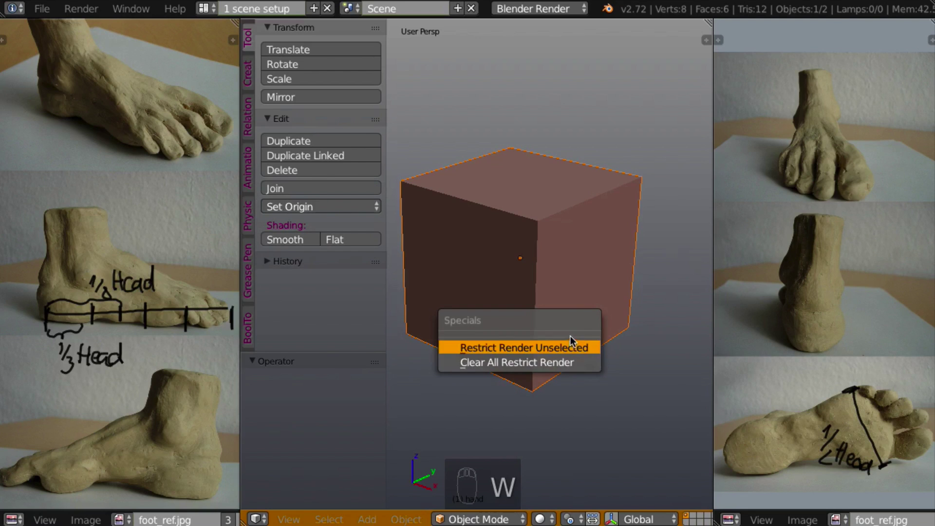
click(624, 238)
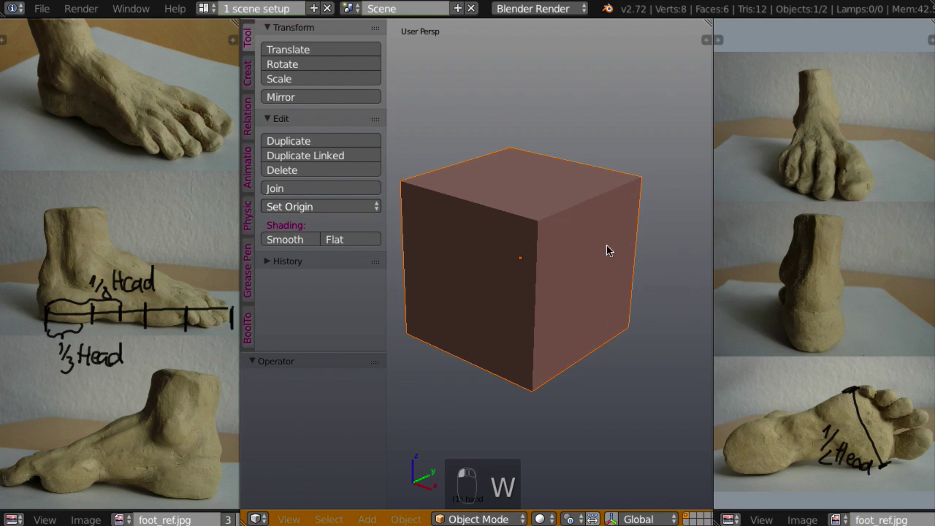
key(Tab)
key(w)
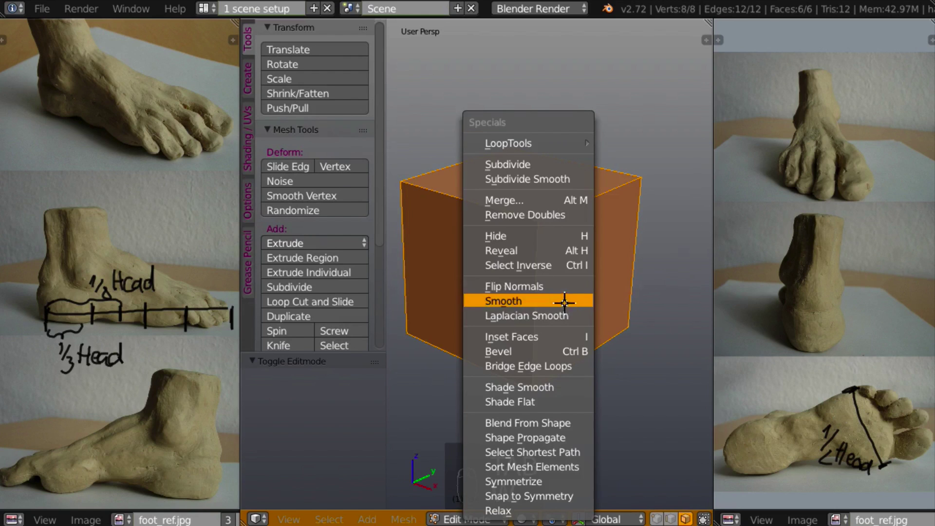
click(531, 165)
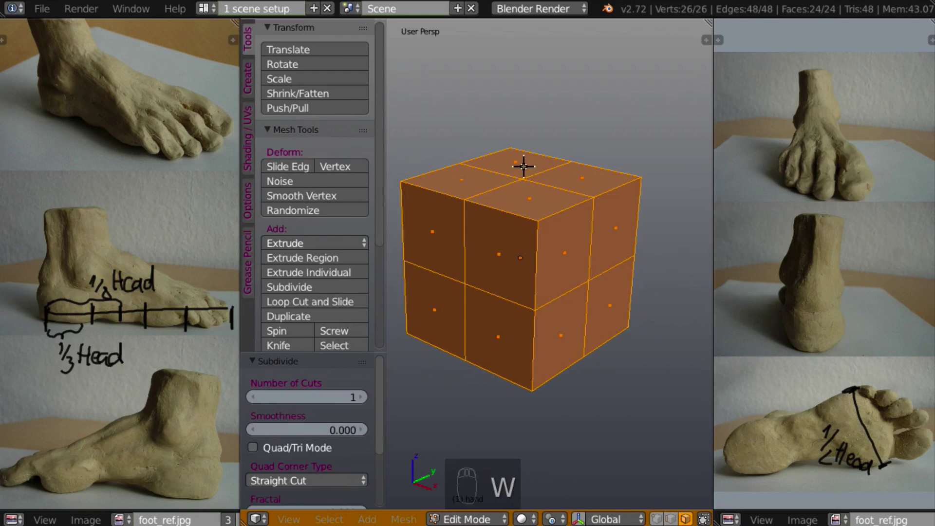
click(361, 397)
click(361, 397)
click(363, 397)
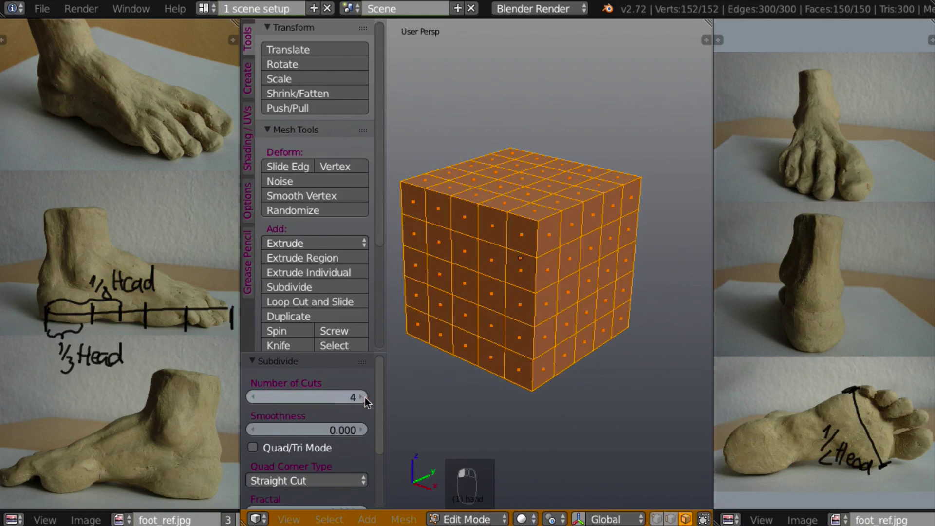
Switch the subdivided cube to Sculpt Mode and enable dynamic topology.
click(455, 519)
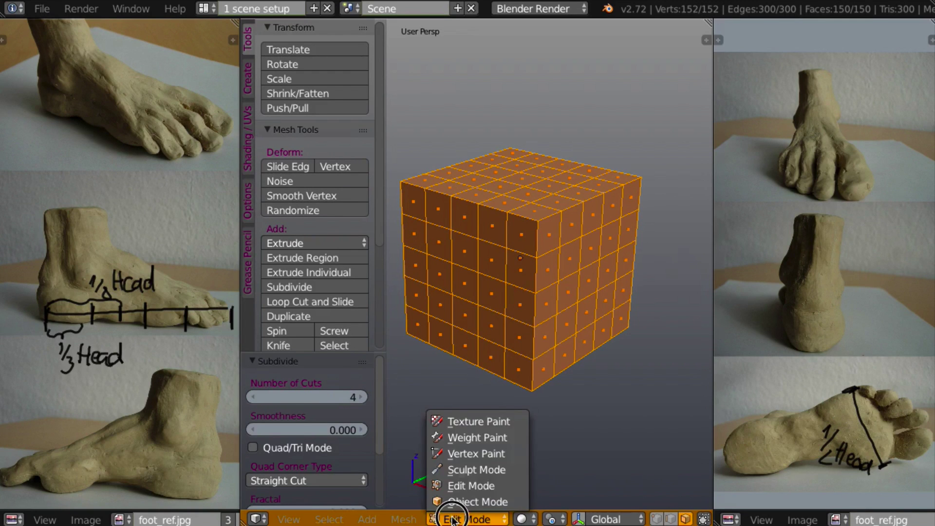
click(462, 470)
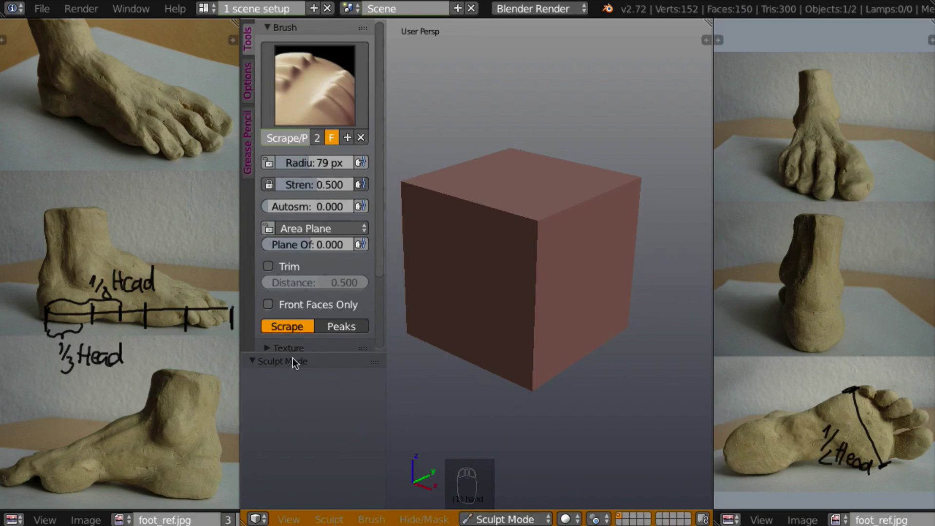
mouse_move(327, 351)
mouse_down()
mouse_move(334, 465)
mouse_move(347, 504)
mouse_up()
click(265, 402)
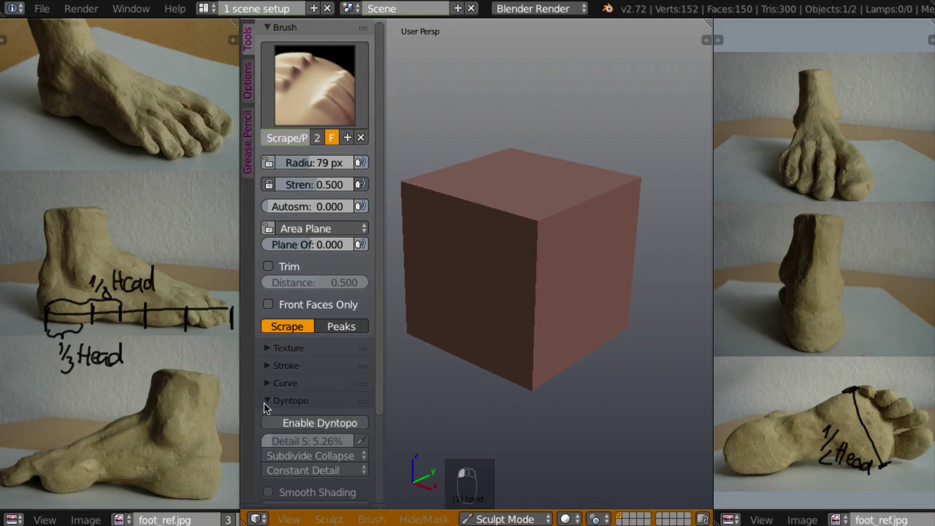
click(307, 424)
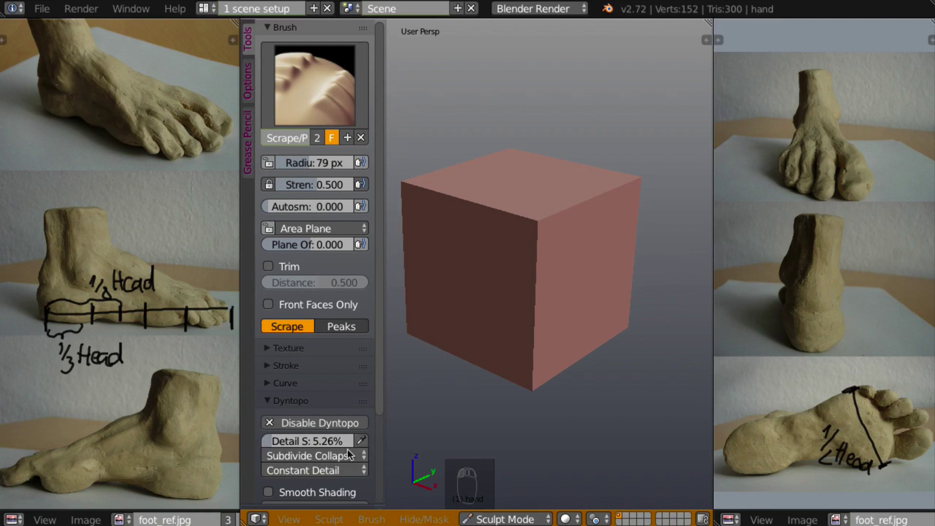
Use Subdivide Collapse as the detail refine method and sample the constant detail size from the cube's surface.
click(319, 456)
click(361, 440)
click(528, 254)
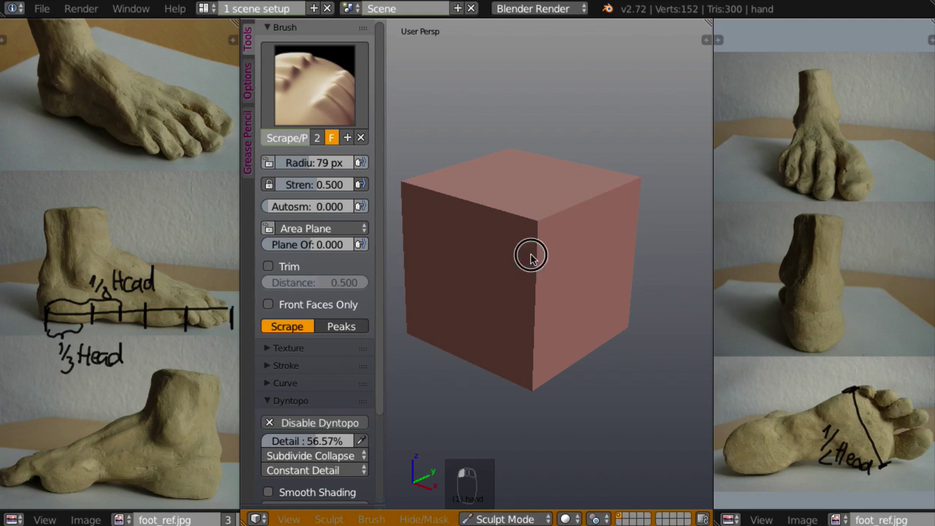
Set the dynamic topology constant detail size to 20%.
click(310, 443)
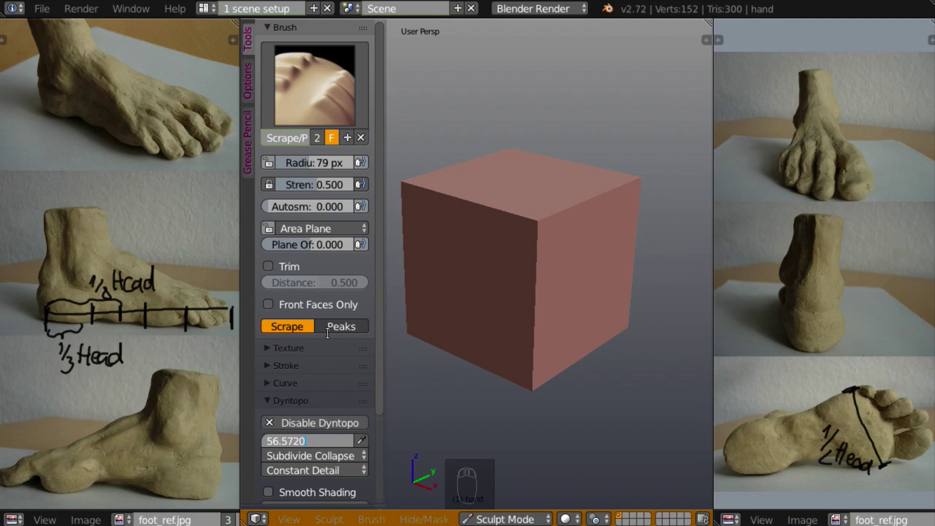
key(BackSpace)
key(BackSpace)
key(BackSpace)
key(BackSpace)
key(BackSpace)
key(BackSpace)
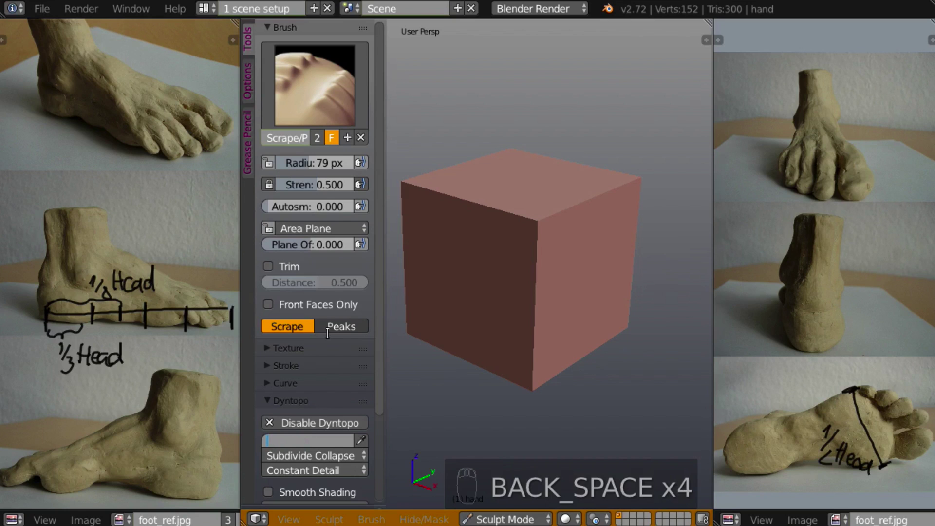
key(Return)
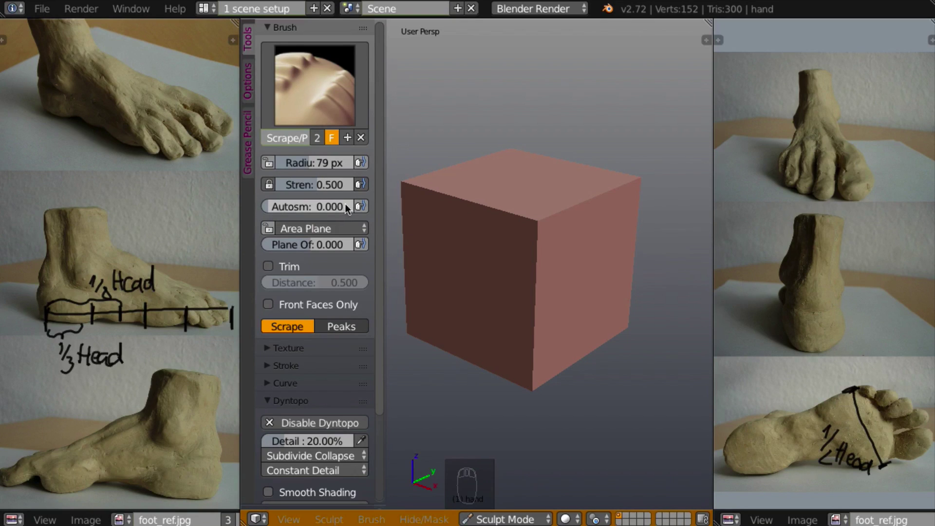
Choose the Clay brush and expand the Symmetry / Lock settings to check which mirror axes are active.
key(c)
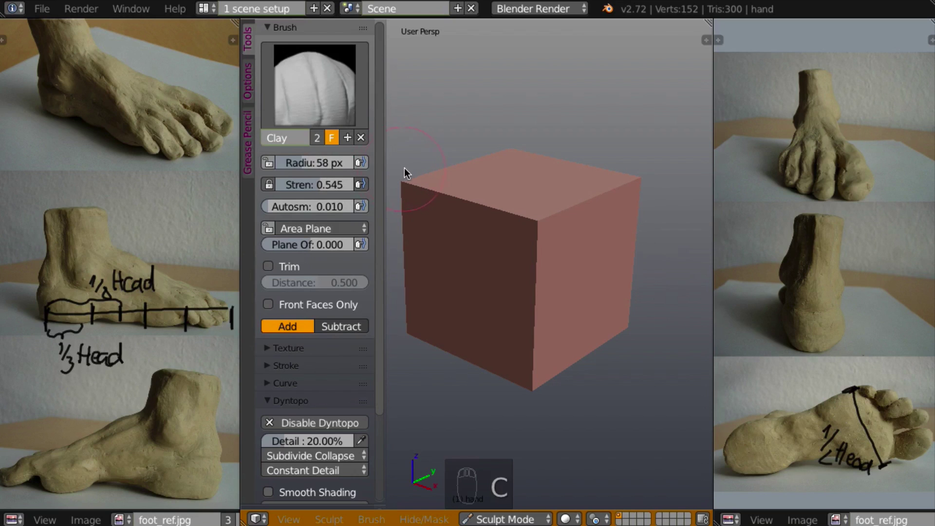
middle_drag(624, 323, 668, 313)
scroll(668, 313, down, 4)
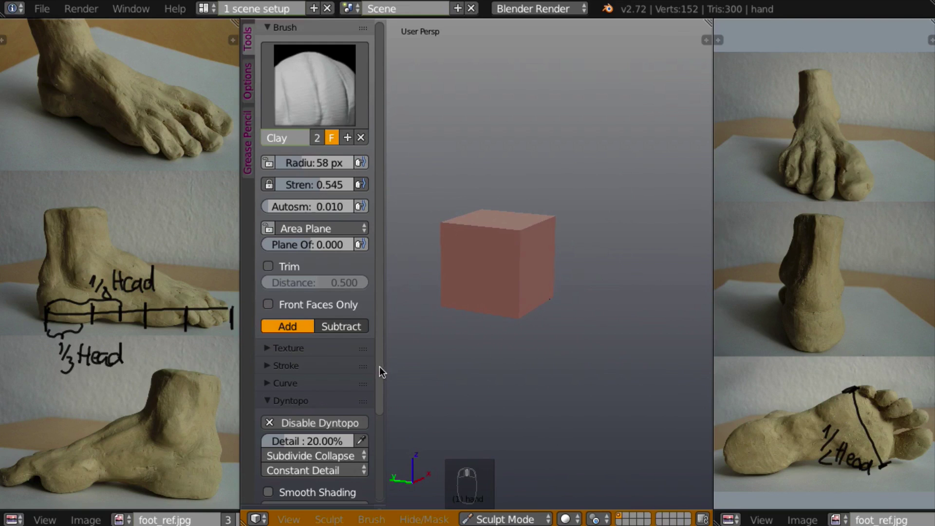
scroll(379, 367, down, 5)
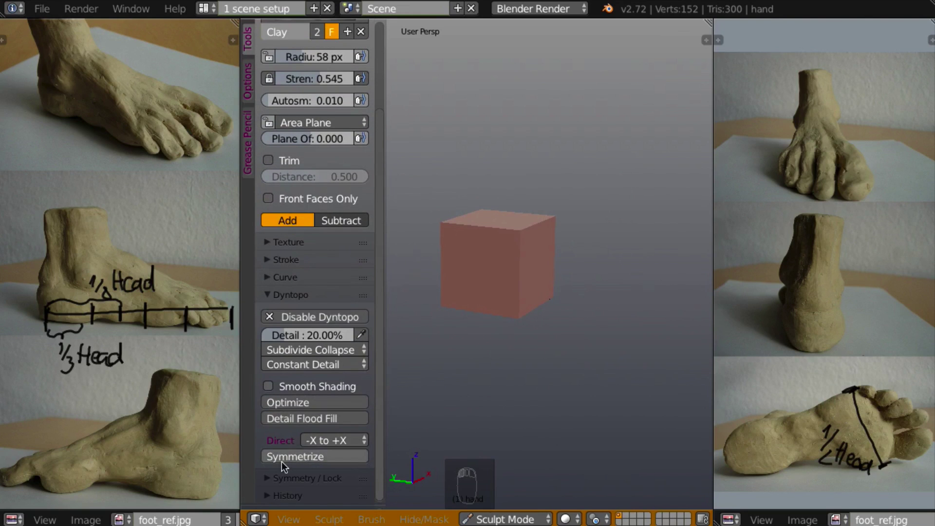
click(273, 478)
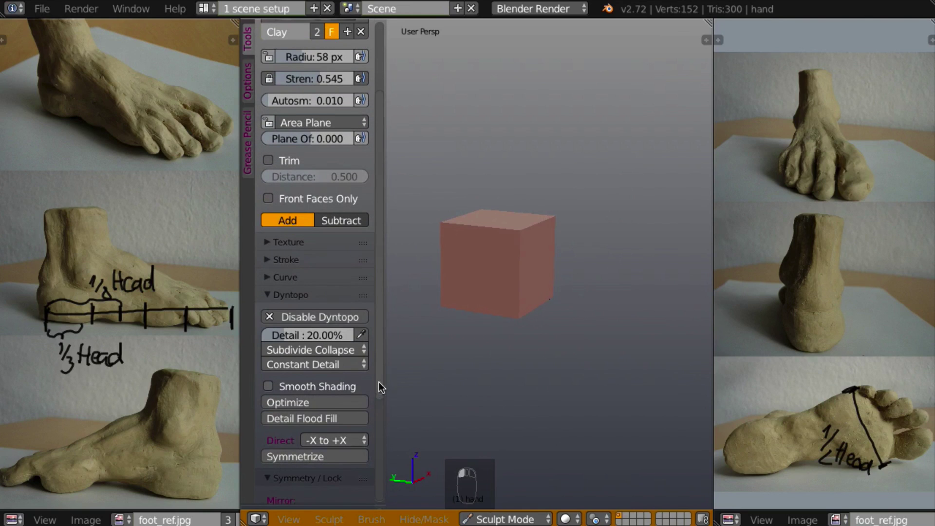
scroll(379, 383, down, 5)
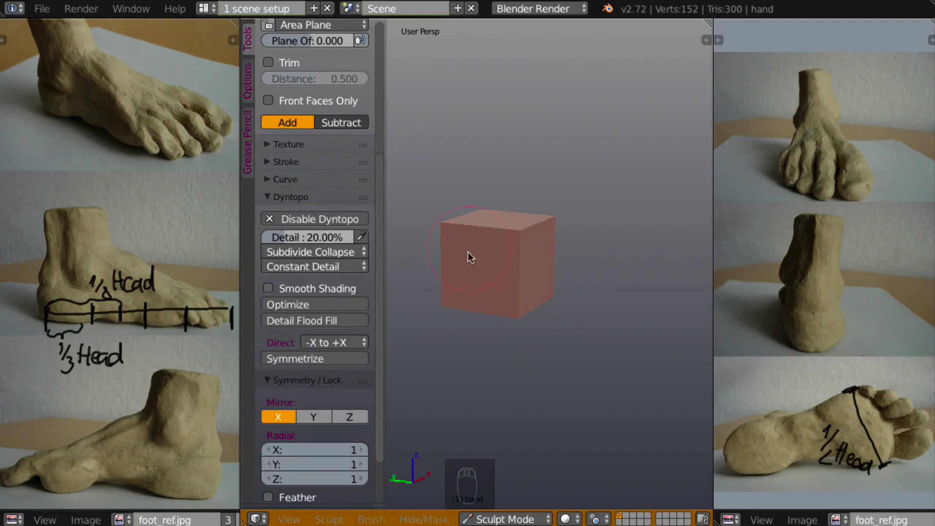
middle_drag(521, 317, 570, 325)
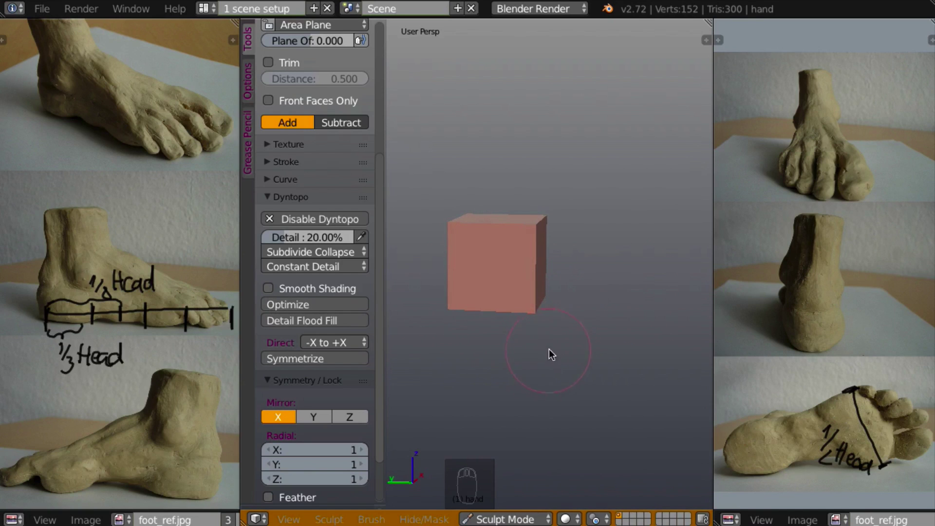
Stretch one side of the cube into a long, rounded foot block using the Snake Hook brush at a 146 px radius.
key(k)
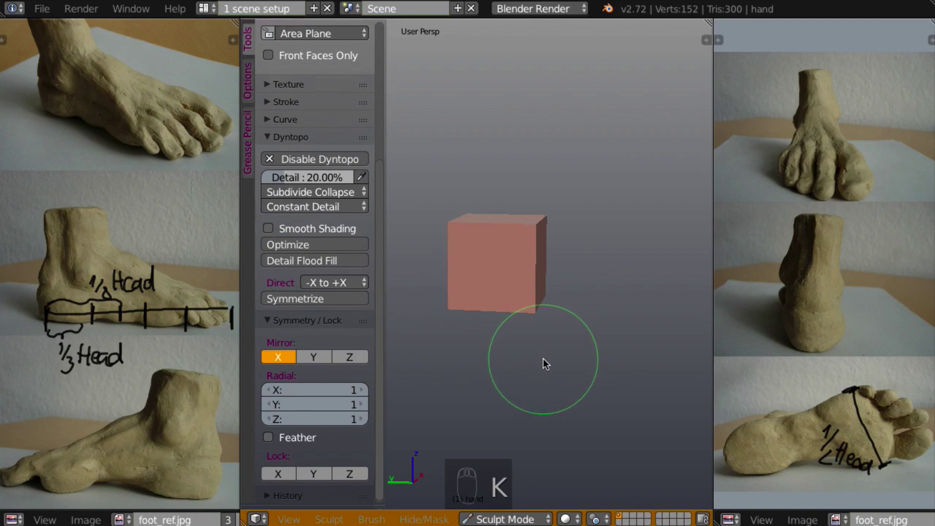
key(f)
click(592, 388)
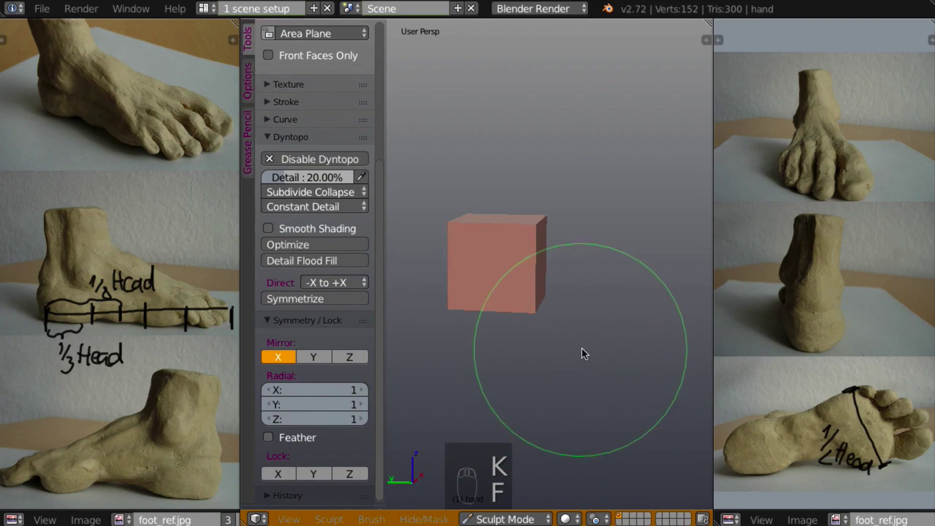
mouse_move(575, 292)
middle_down()
mouse_move(606, 316)
mouse_move(559, 282)
middle_up()
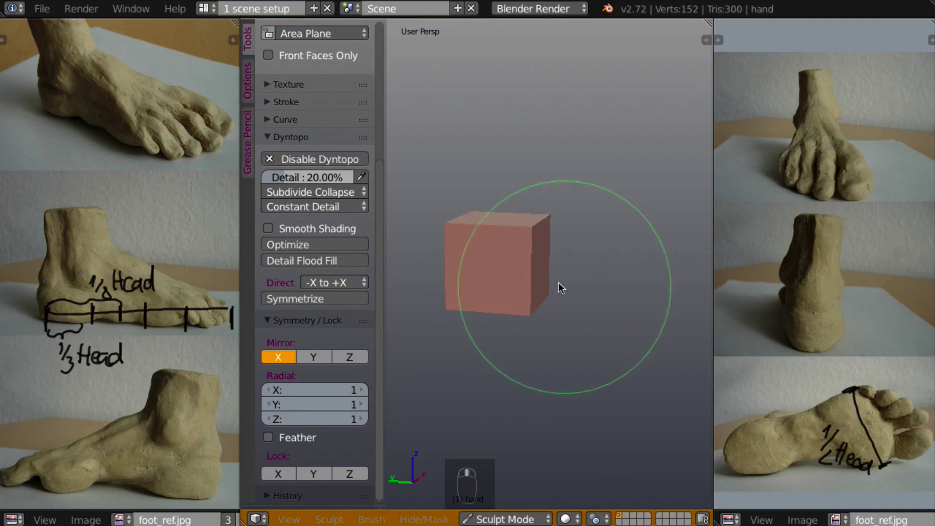
mouse_move(542, 271)
mouse_down()
mouse_move(579, 282)
mouse_move(574, 256)
mouse_move(621, 256)
mouse_move(579, 300)
mouse_move(623, 308)
mouse_move(658, 265)
mouse_move(617, 302)
mouse_move(615, 288)
mouse_move(518, 300)
mouse_move(564, 281)
mouse_move(583, 285)
mouse_move(578, 316)
mouse_up()
mouse_move(578, 316)
middle_down()
mouse_move(585, 401)
mouse_move(588, 352)
middle_up()
mouse_move(591, 357)
mouse_down()
mouse_move(638, 314)
mouse_move(631, 295)
mouse_move(607, 321)
mouse_up()
middle_drag(607, 321, 594, 299)
mouse_move(595, 299)
mouse_down()
mouse_move(595, 285)
mouse_move(542, 273)
mouse_move(603, 312)
mouse_move(644, 308)
mouse_up()
mouse_move(644, 308)
middle_down()
mouse_move(606, 179)
mouse_move(598, 269)
middle_up()
scroll(598, 269, down, 3)
middle_drag(539, 305, 540, 335)
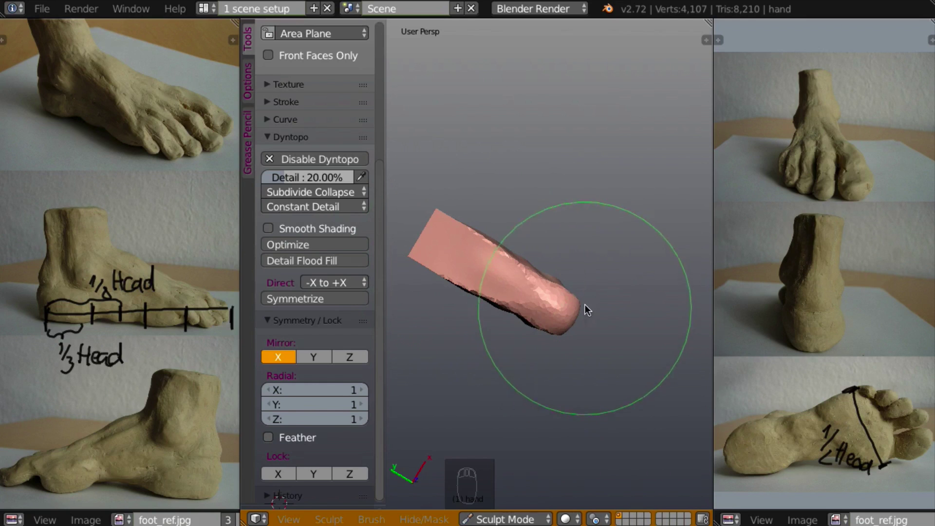
Carve three crosswise grooves into the top of the foot block with the subtracting Crease brush to mark the length divisions.
mouse_move(585, 305)
middle_down()
mouse_move(638, 186)
mouse_move(613, 215)
mouse_move(649, 207)
mouse_move(628, 255)
mouse_move(589, 253)
mouse_move(607, 292)
mouse_move(511, 306)
mouse_move(563, 282)
mouse_move(545, 275)
mouse_move(574, 342)
mouse_move(562, 358)
middle_up()
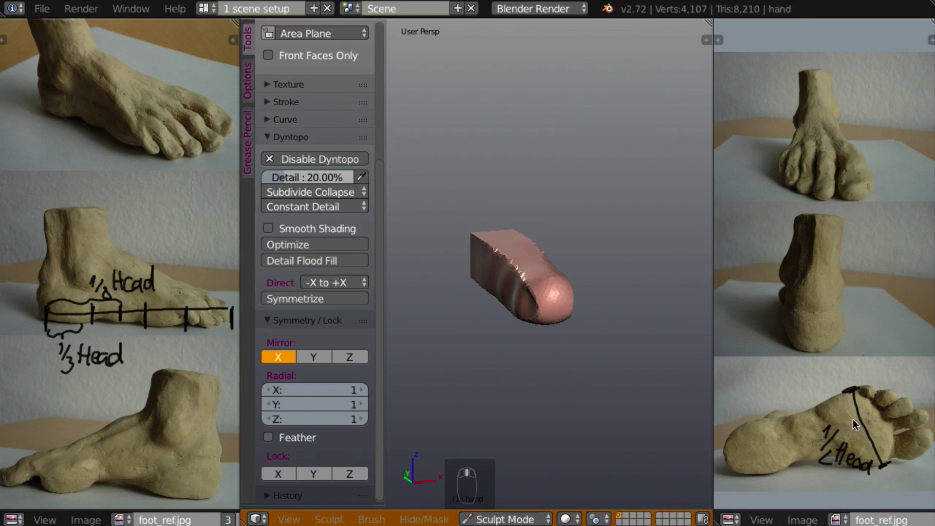
middle_drag(553, 325, 560, 400)
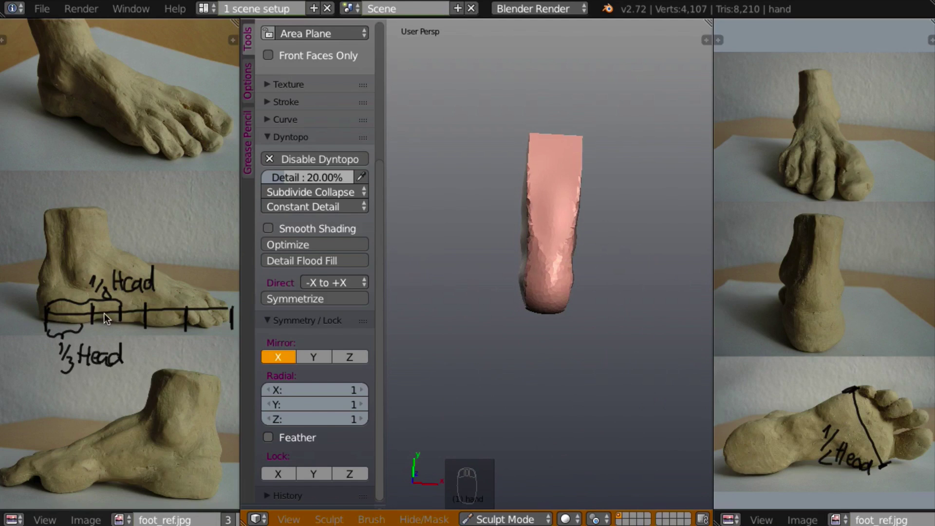
mouse_move(587, 171)
middle_down()
mouse_move(544, 141)
mouse_move(585, 218)
mouse_move(595, 285)
middle_up()
scroll(628, 221, up, 2)
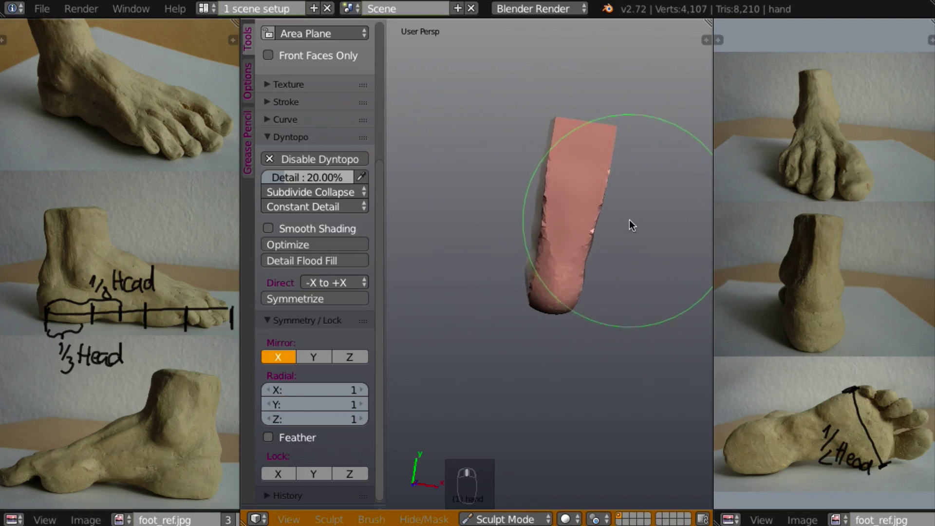
middle_drag(651, 221, 568, 235)
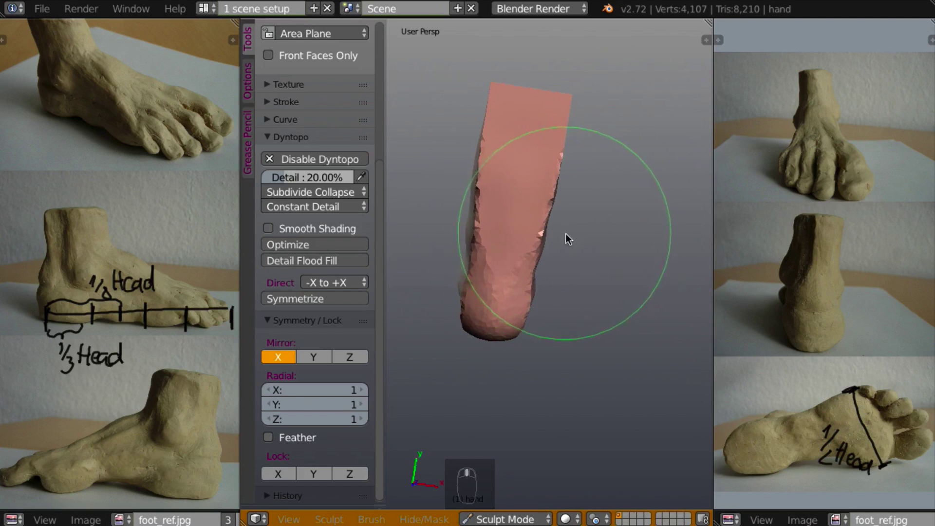
middle_drag(574, 282, 547, 274)
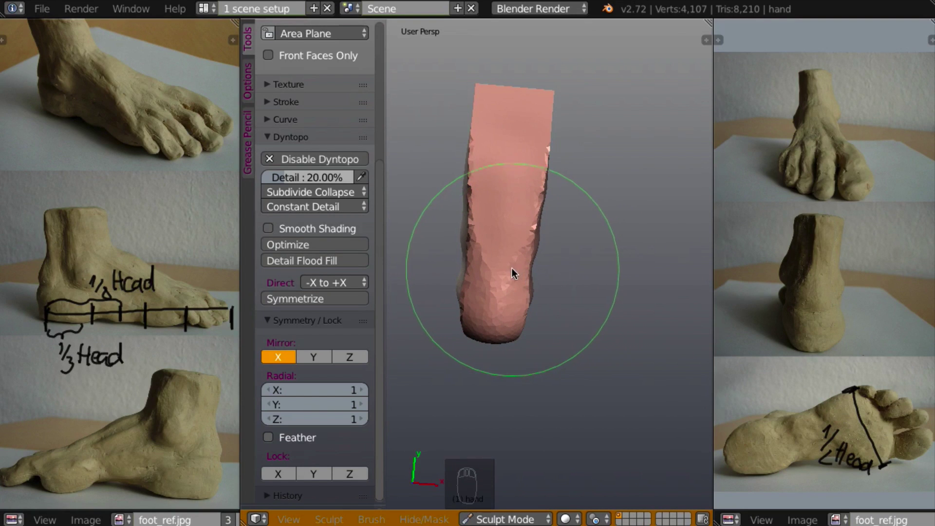
key(shift+c)
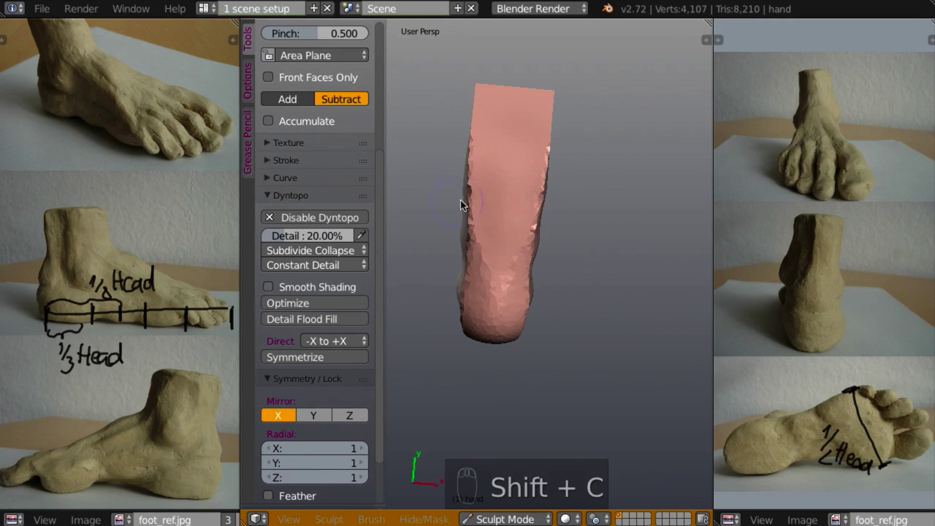
mouse_move(518, 215)
mouse_down()
mouse_move(486, 209)
mouse_move(527, 215)
mouse_up()
drag(471, 156, 531, 160)
drag(467, 277, 512, 278)
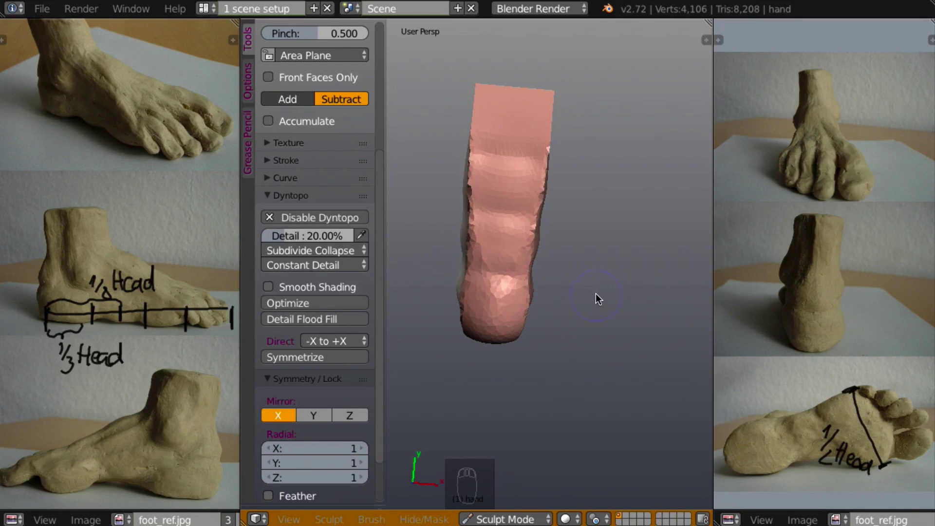
Pull the sides of the block's front end outward with the Snake Hook brush to widen the toe area.
key(k)
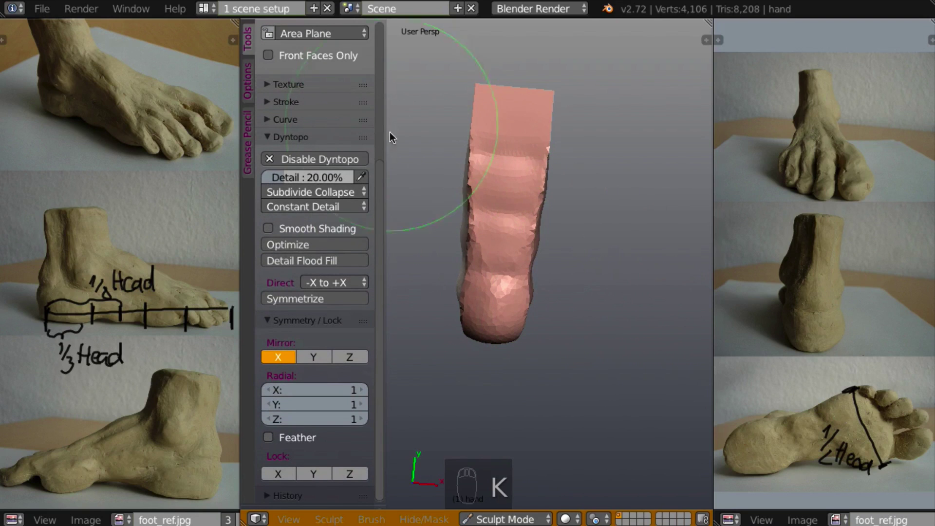
drag(378, 171, 384, 60)
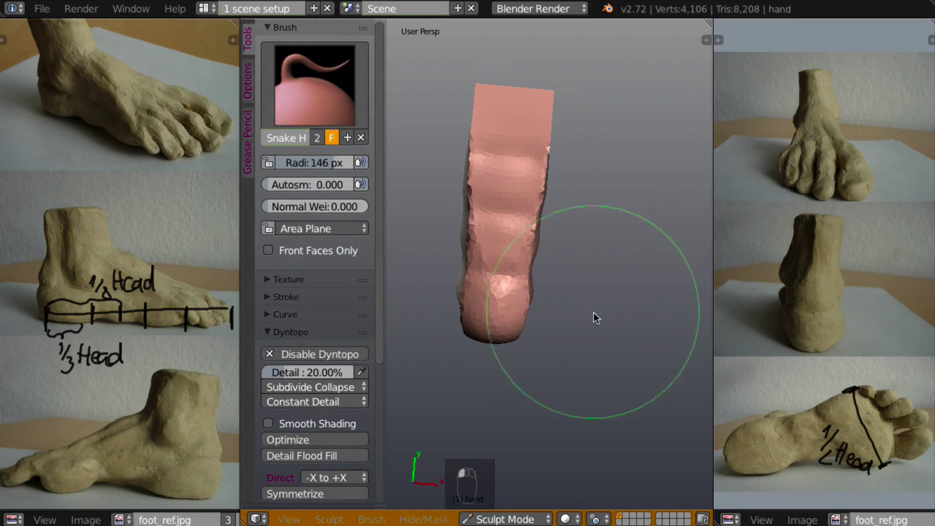
mouse_move(558, 270)
middle_down()
mouse_move(571, 206)
mouse_move(538, 261)
mouse_move(526, 307)
middle_up()
drag(528, 304, 553, 302)
mouse_move(554, 303)
middle_down()
mouse_move(564, 397)
mouse_move(579, 319)
mouse_move(589, 315)
middle_up()
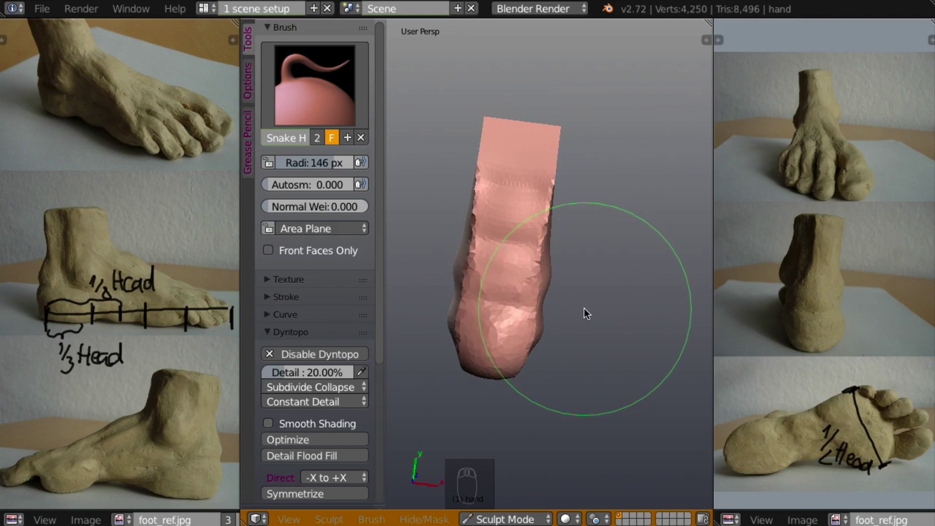
Reduce the Snake Hook radius to 117 px, bulge the sides around the ball of the foot and adjust the toe end.
key(f)
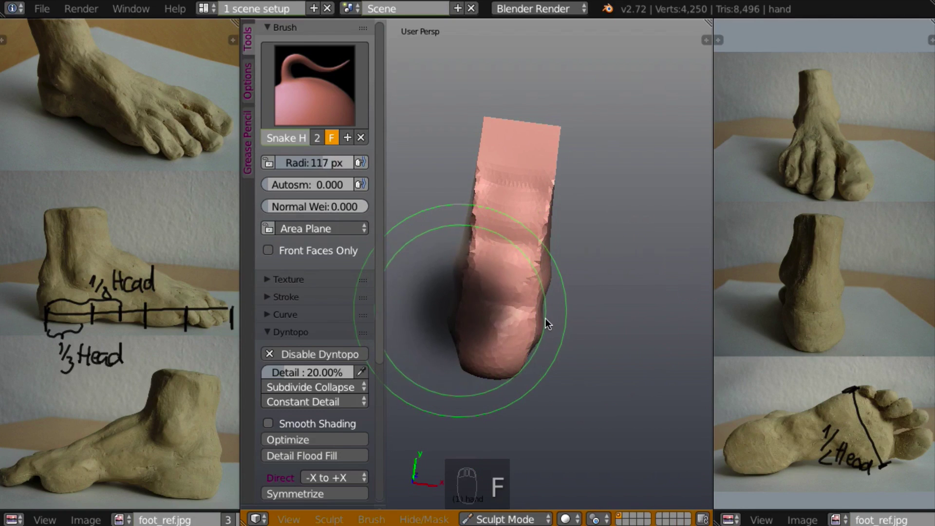
click(545, 316)
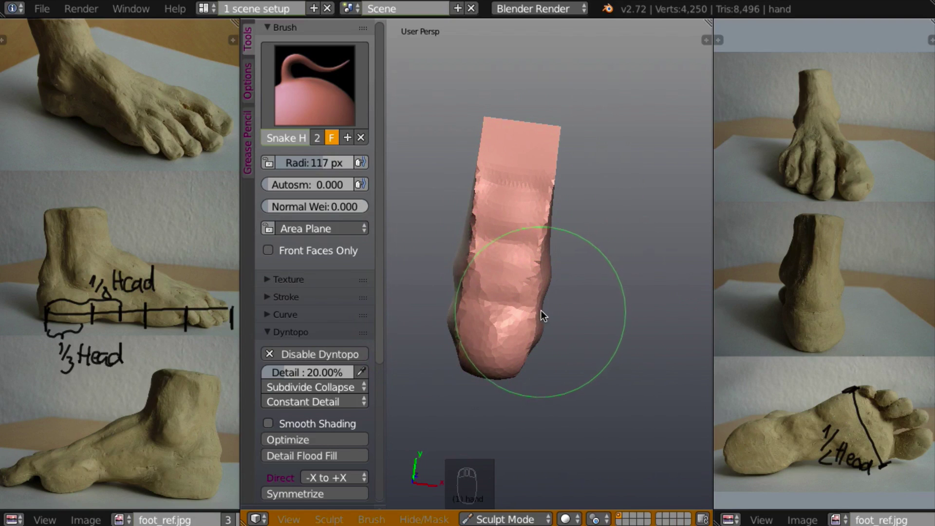
drag(541, 309, 554, 202)
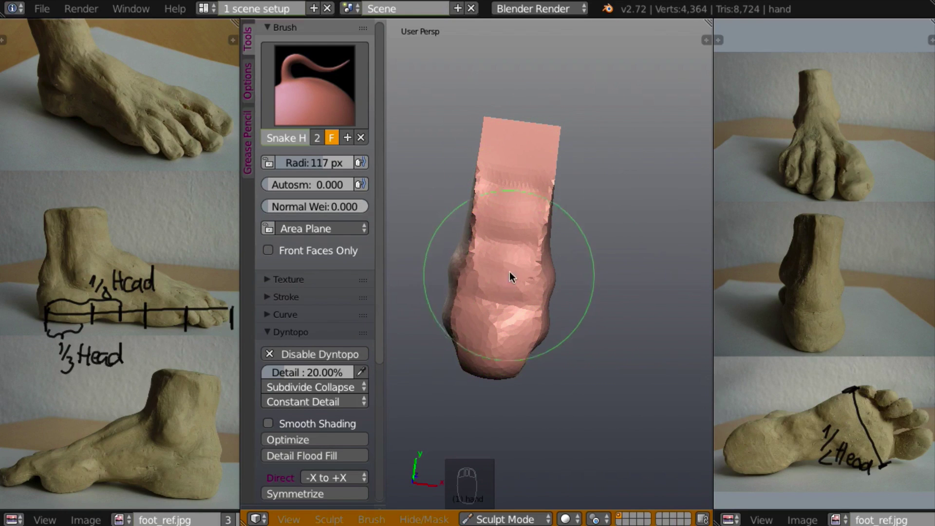
mouse_move(577, 273)
middle_down()
mouse_move(582, 215)
mouse_move(548, 230)
mouse_move(587, 294)
mouse_move(570, 316)
middle_up()
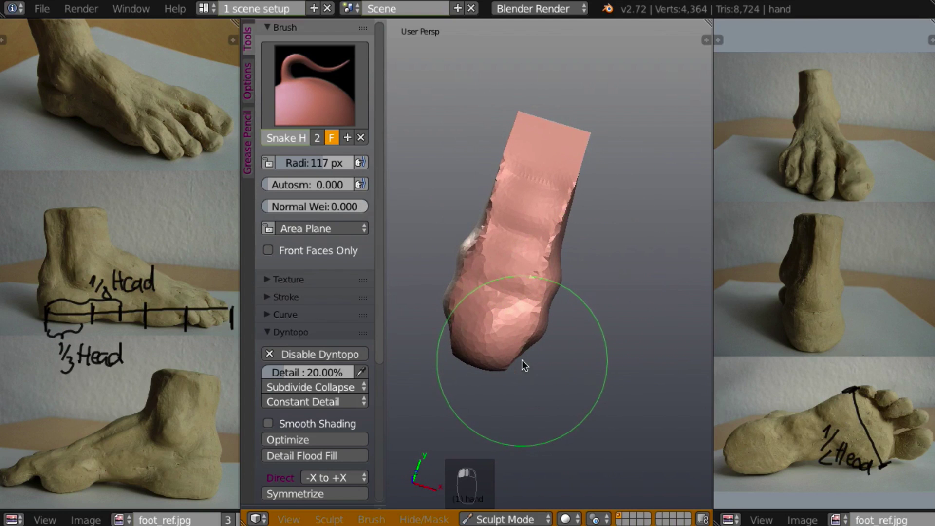
click(520, 360)
drag(520, 361, 515, 355)
mouse_move(516, 356)
middle_down()
mouse_move(472, 229)
mouse_move(539, 328)
mouse_move(554, 303)
mouse_move(726, 321)
mouse_move(709, 298)
mouse_move(659, 282)
mouse_move(565, 357)
mouse_move(609, 294)
mouse_move(651, 262)
mouse_move(668, 207)
middle_up()
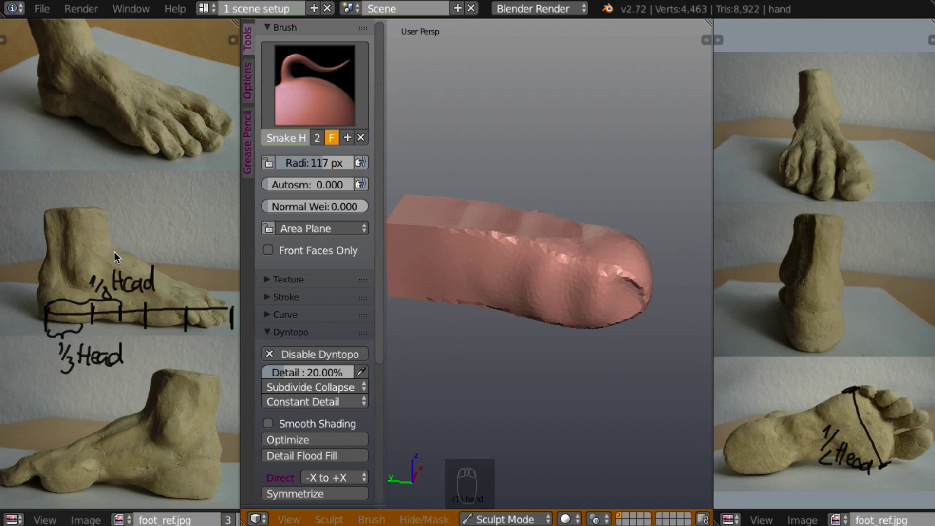
Draw a Grease Pencil box around the heel and ankle block on the middle side-view reference photo.
mouse_move(116, 252)
mouse_down()
mouse_move(109, 314)
mouse_move(109, 285)
mouse_up()
key(d)
mouse_move(114, 254)
mouse_down()
mouse_move(48, 253)
mouse_move(45, 327)
mouse_up()
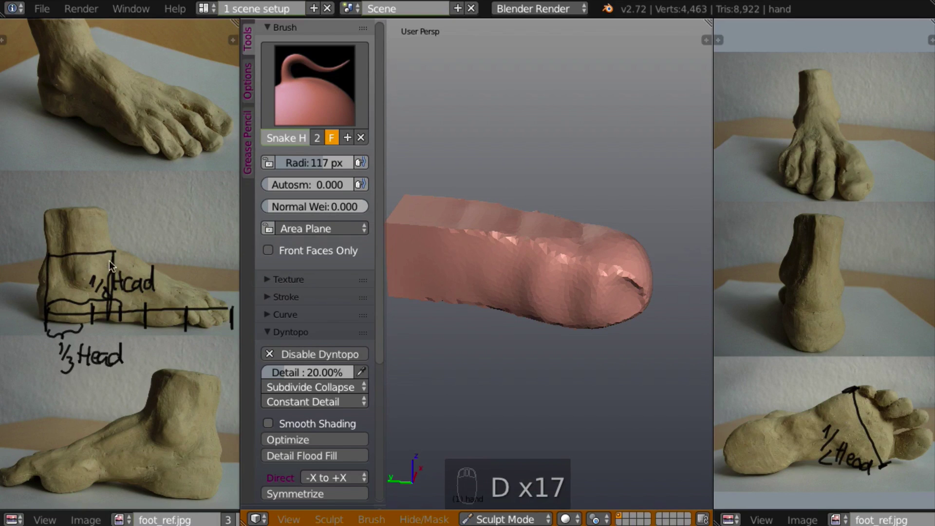
Outline the heel block with a Grease Pencil square on the inner side-view reference photo, from ankle bend down to sole.
key(d)
key(d)
key(d)
key(d)
key(d)
mouse_move(146, 412)
mouse_down()
mouse_move(139, 494)
mouse_move(214, 493)
mouse_up()
key(d)
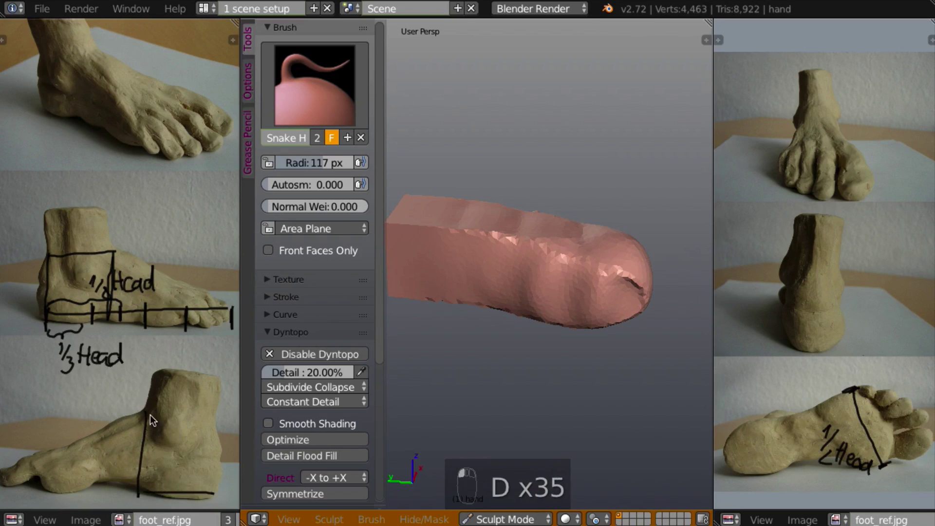
key(d)
mouse_move(150, 414)
mouse_down()
mouse_move(217, 420)
mouse_move(217, 492)
mouse_up()
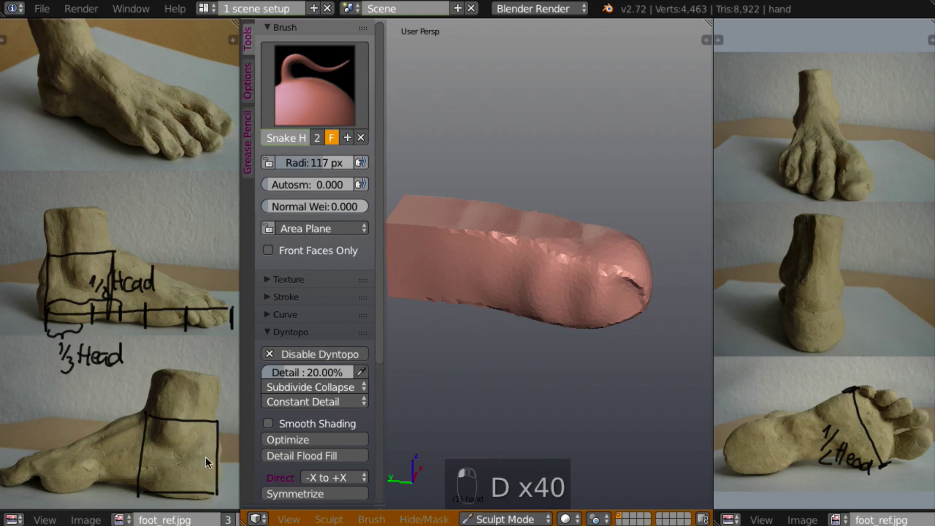
key(d)
drag(152, 415, 151, 419)
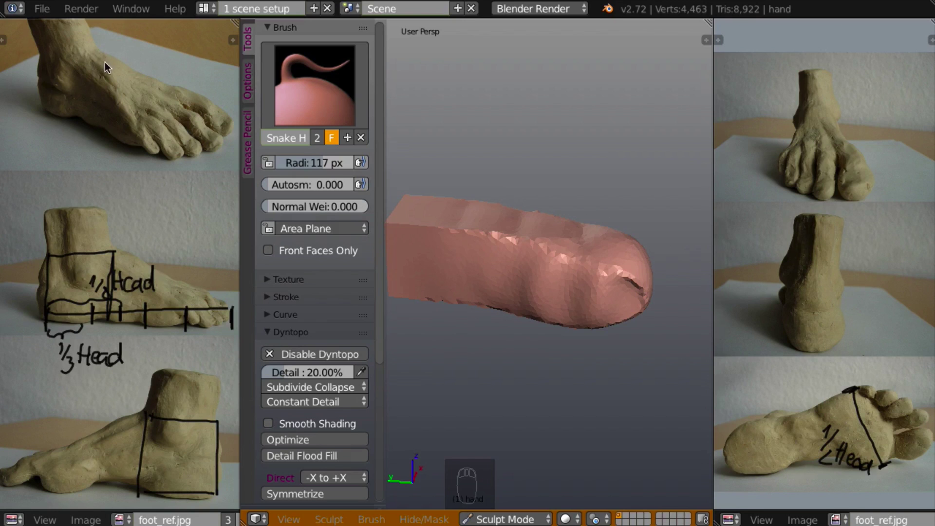
Pull the top of the heel end upward with Snake Hook to start the ankle, reducing the brush radius to 66 px.
mouse_move(521, 295)
middle_down()
mouse_move(536, 261)
mouse_move(557, 273)
mouse_move(559, 265)
mouse_move(431, 188)
mouse_move(436, 226)
middle_up()
mouse_move(433, 226)
mouse_down()
mouse_move(430, 216)
mouse_move(411, 217)
mouse_move(460, 207)
mouse_move(450, 203)
mouse_up()
key(f)
click(413, 205)
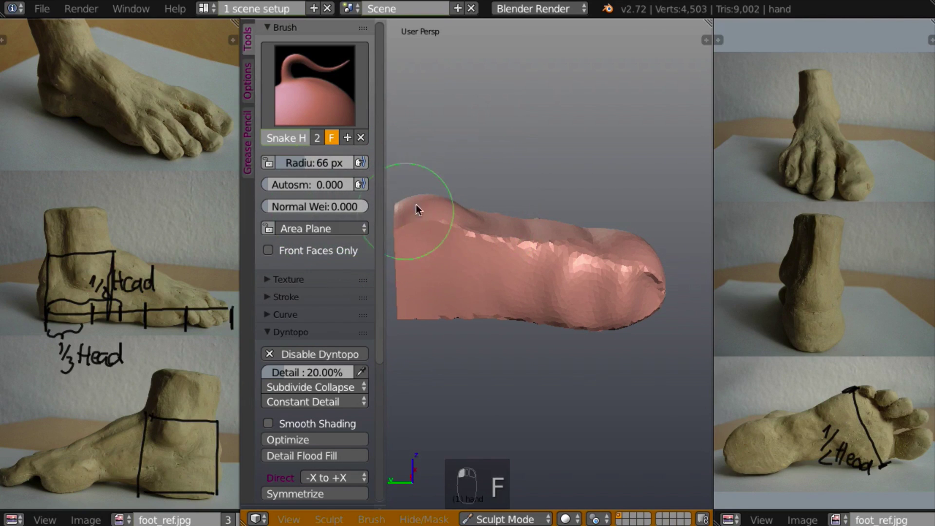
middle_drag(418, 203, 463, 223)
mouse_move(470, 196)
mouse_down()
mouse_move(469, 184)
mouse_move(409, 196)
mouse_move(468, 206)
mouse_move(490, 194)
mouse_up()
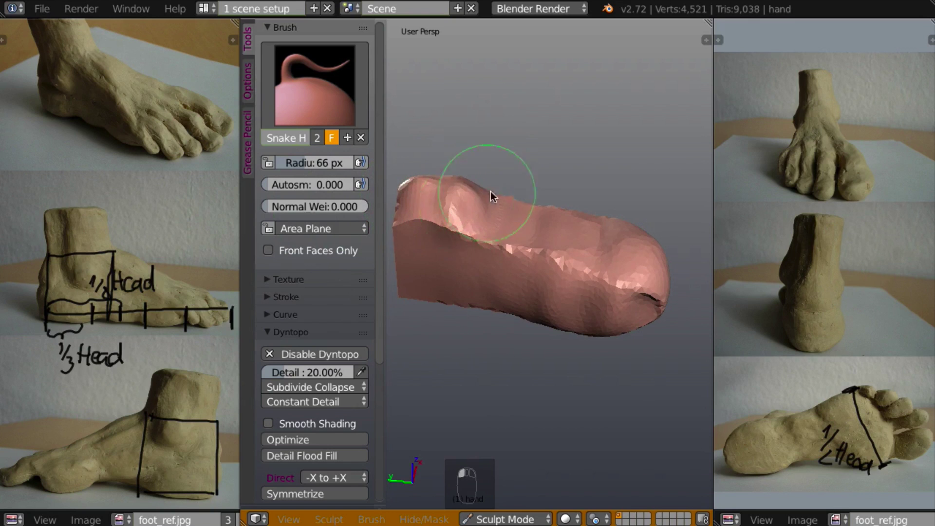
mouse_move(490, 195)
middle_down()
mouse_move(515, 109)
mouse_move(432, 158)
mouse_move(429, 199)
mouse_move(497, 192)
mouse_move(509, 205)
middle_up()
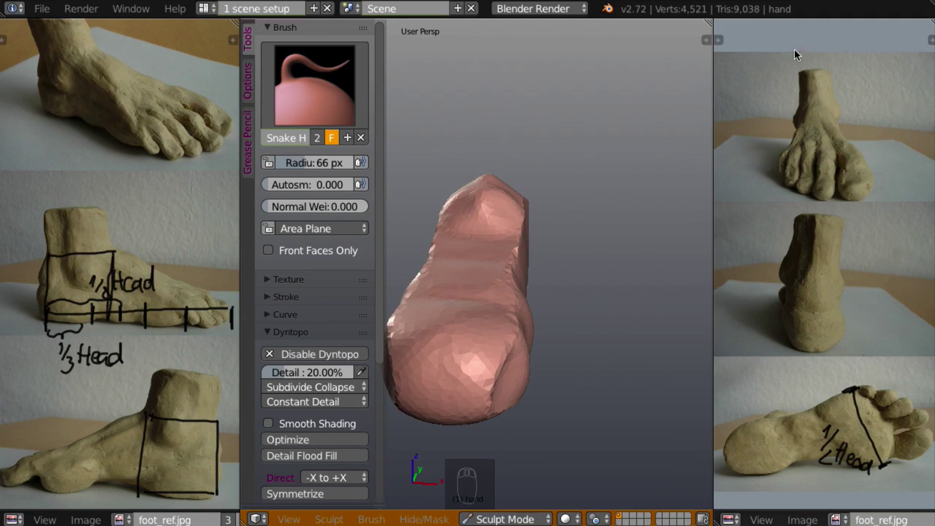
Draw a short Grease Pencil line along the slanted edge of the leg on the front-view reference photo.
key(d)
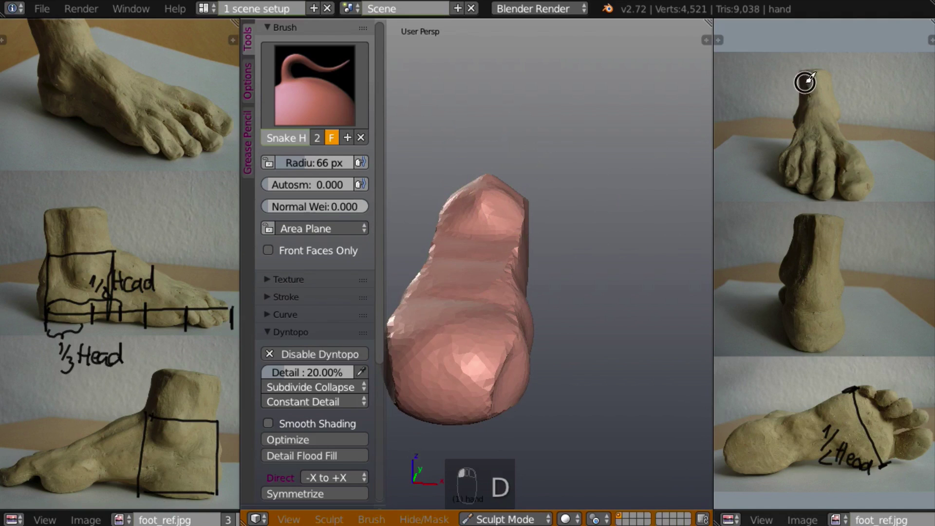
drag(804, 83, 795, 50)
key(d)
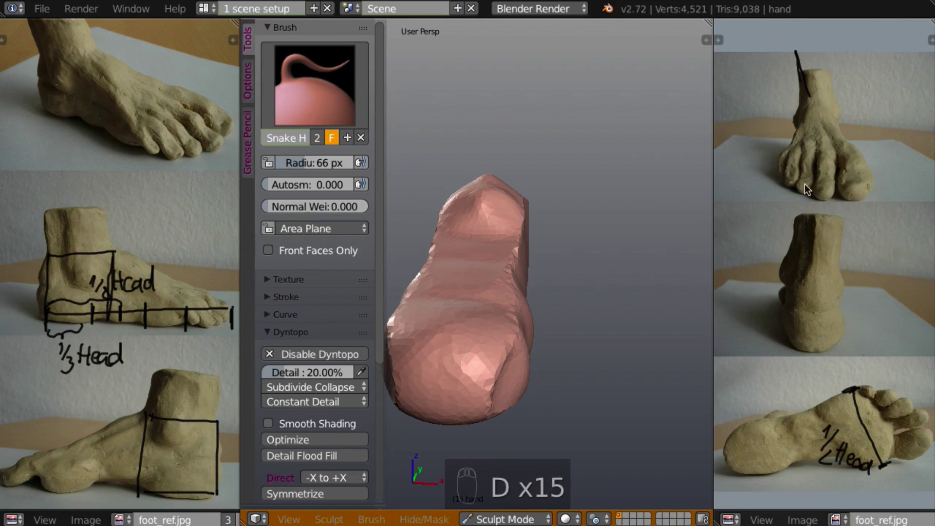
key(d)
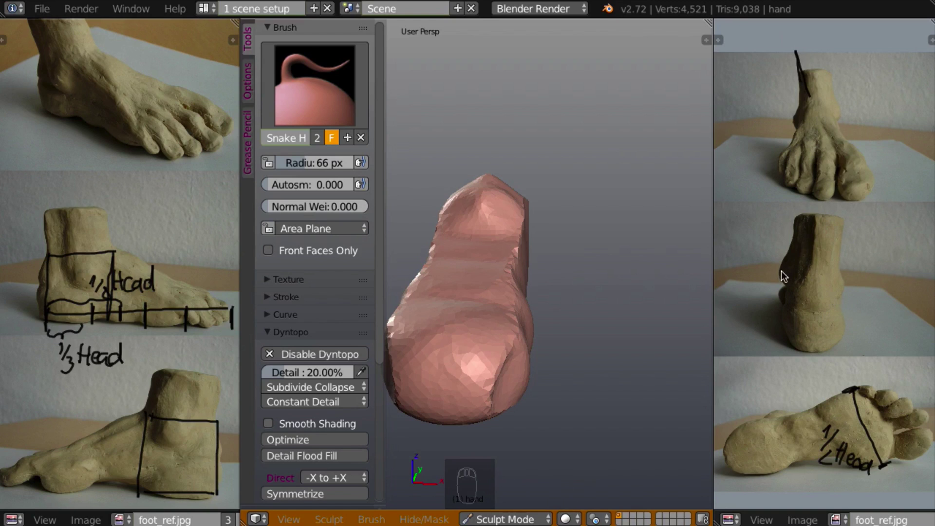
Label the back-view reference photo's sides "Inside" and "outside" and draw a slanted Grease Pencil line up the leg between them.
key(d)
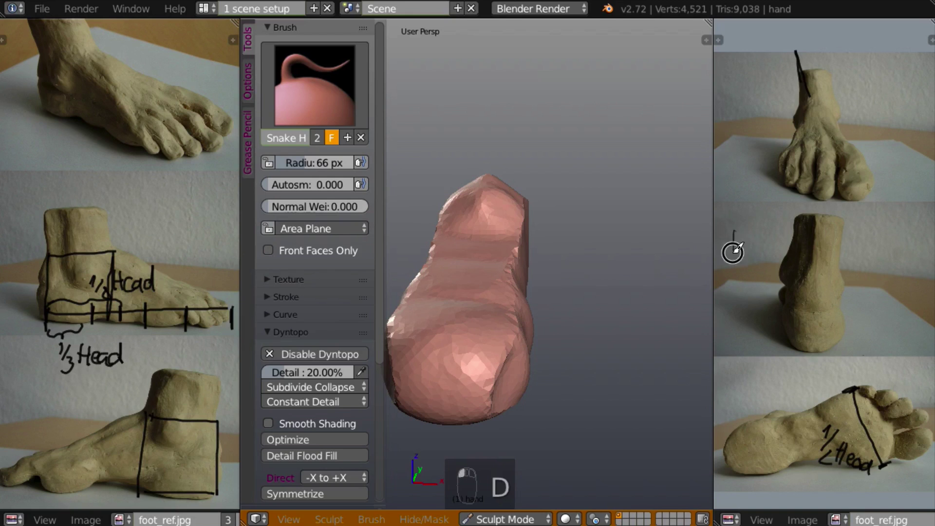
mouse_move(740, 244)
mouse_down()
mouse_move(784, 218)
mouse_move(791, 246)
mouse_up()
mouse_move(859, 249)
mouse_down()
mouse_move(901, 246)
mouse_move(923, 225)
mouse_move(918, 256)
mouse_up()
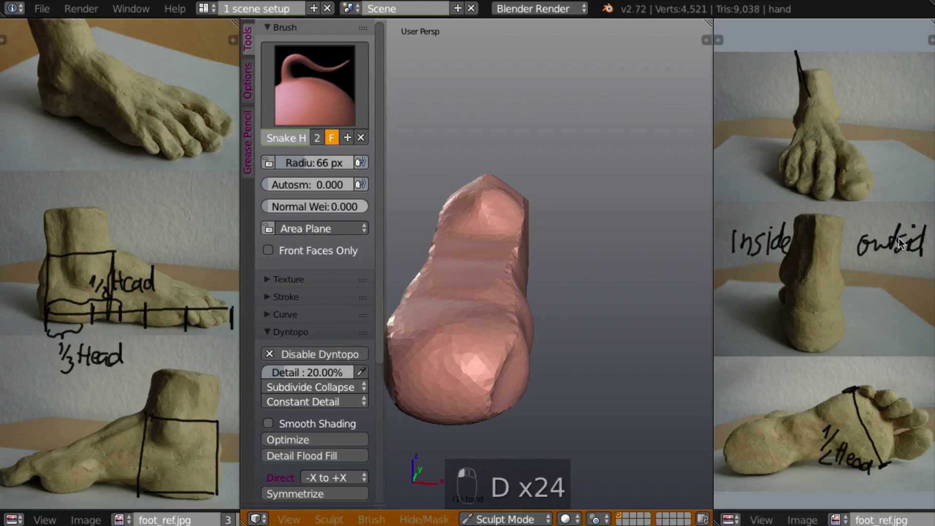
drag(810, 293, 833, 207)
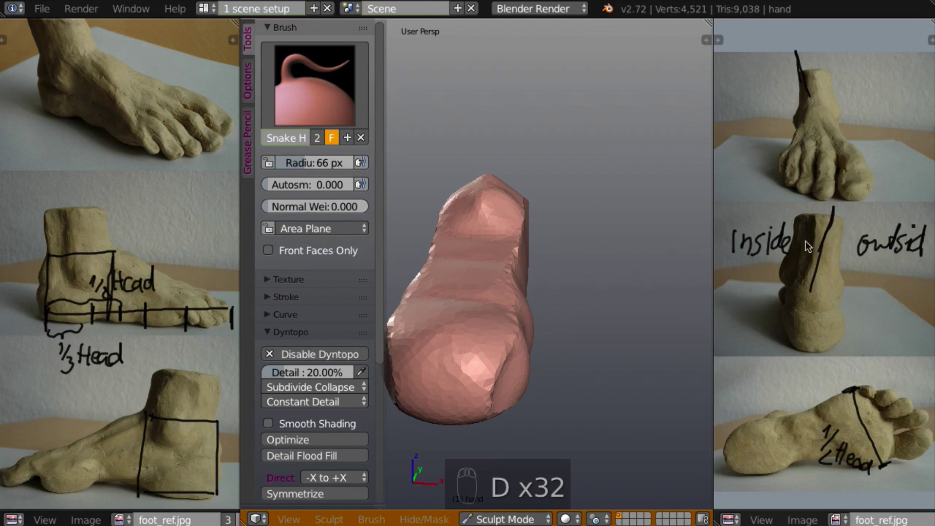
Pull the ankle stump upward from the heel block with several Snake Hook strokes, working from the front and back.
mouse_move(554, 206)
middle_down()
mouse_move(580, 169)
mouse_move(517, 188)
mouse_move(538, 257)
mouse_move(500, 393)
middle_up()
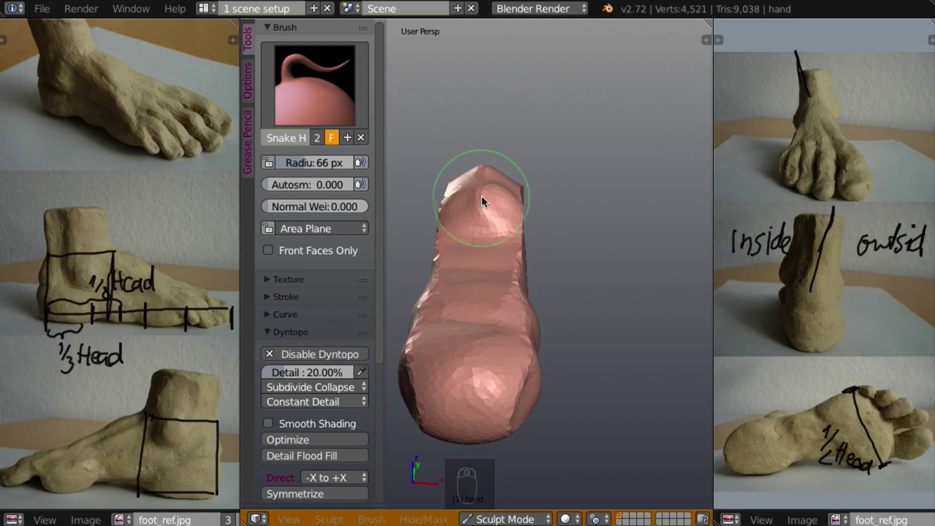
mouse_move(482, 197)
mouse_down()
mouse_move(461, 167)
mouse_move(503, 142)
mouse_move(499, 128)
mouse_move(507, 162)
mouse_up()
middle_drag(507, 163, 484, 174)
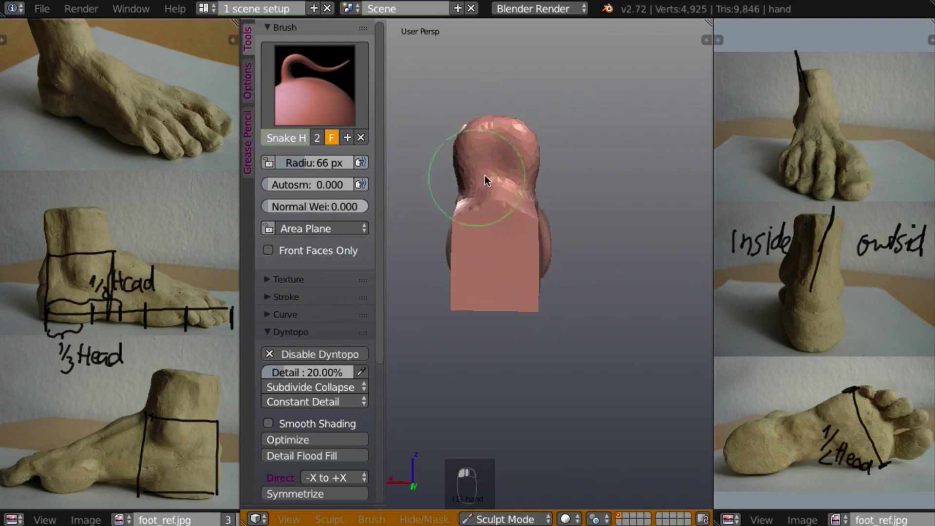
drag(492, 164, 492, 165)
mouse_move(493, 166)
middle_down()
mouse_move(658, 162)
mouse_move(492, 164)
middle_up()
mouse_move(492, 165)
mouse_down()
mouse_move(504, 157)
mouse_move(483, 127)
mouse_up()
mouse_move(484, 127)
middle_down()
mouse_move(613, 147)
mouse_move(456, 139)
middle_up()
drag(491, 165, 493, 173)
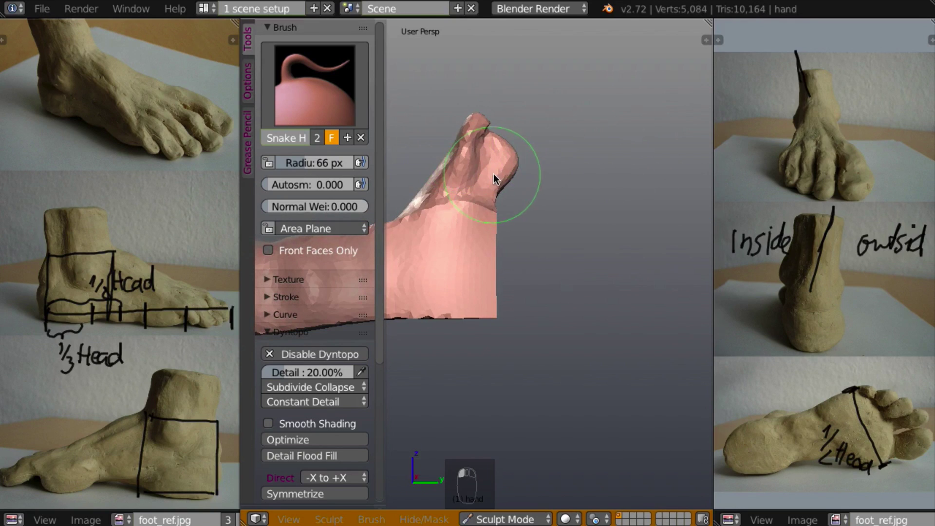
Enlarge the Snake Hook radius to 94 px and pull the top and back of the ankle stump further out.
key(f)
click(527, 192)
drag(477, 140, 446, 131)
mouse_move(490, 144)
mouse_down()
mouse_move(496, 127)
mouse_move(437, 183)
mouse_move(493, 135)
mouse_up()
mouse_move(493, 136)
middle_down()
mouse_move(482, 263)
mouse_move(445, 210)
mouse_move(494, 121)
middle_up()
mouse_move(493, 118)
mouse_down()
mouse_move(476, 121)
mouse_move(475, 139)
mouse_move(492, 128)
mouse_up()
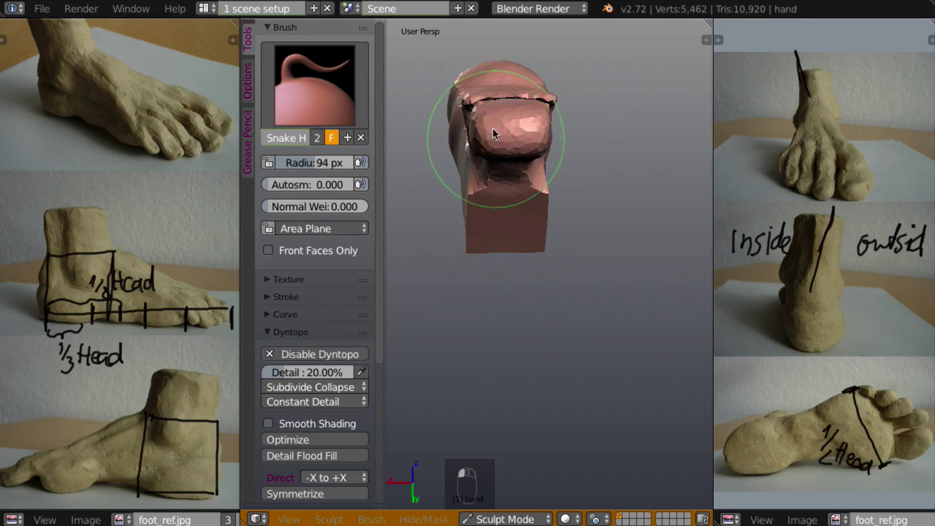
Smooth the sharp ridges and lumps on the ankle stump.
middle_drag(492, 128, 554, 113)
mouse_move(511, 100)
shift+mouse_down()
mouse_move(474, 104)
mouse_move(494, 116)
shift+mouse_up()
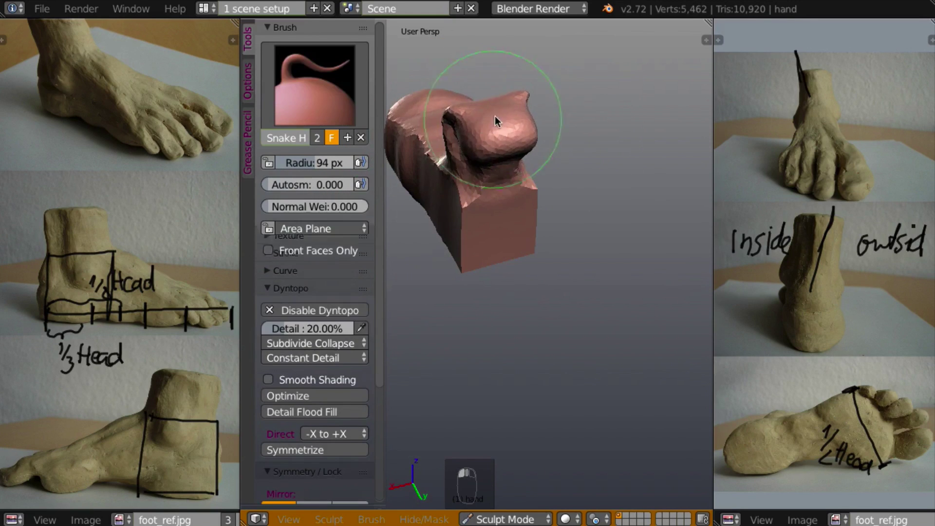
middle_drag(494, 116, 582, 55)
mouse_move(492, 141)
shift+mouse_down()
mouse_move(470, 156)
mouse_move(494, 153)
mouse_move(475, 151)
mouse_move(468, 183)
mouse_move(468, 167)
mouse_move(493, 159)
shift+mouse_up()
Fill out the back and side of the ankle with the Clay brush where it meets the heel block.
key(c)
middle_drag(493, 158, 513, 188)
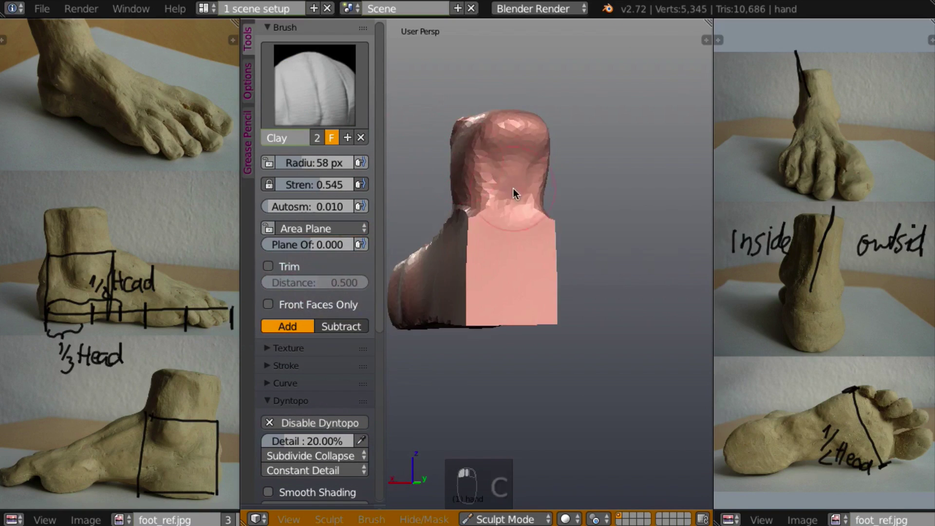
mouse_move(513, 188)
mouse_down()
mouse_move(511, 202)
mouse_move(492, 207)
mouse_up()
mouse_move(492, 206)
middle_down()
mouse_move(556, 171)
mouse_move(549, 156)
middle_up()
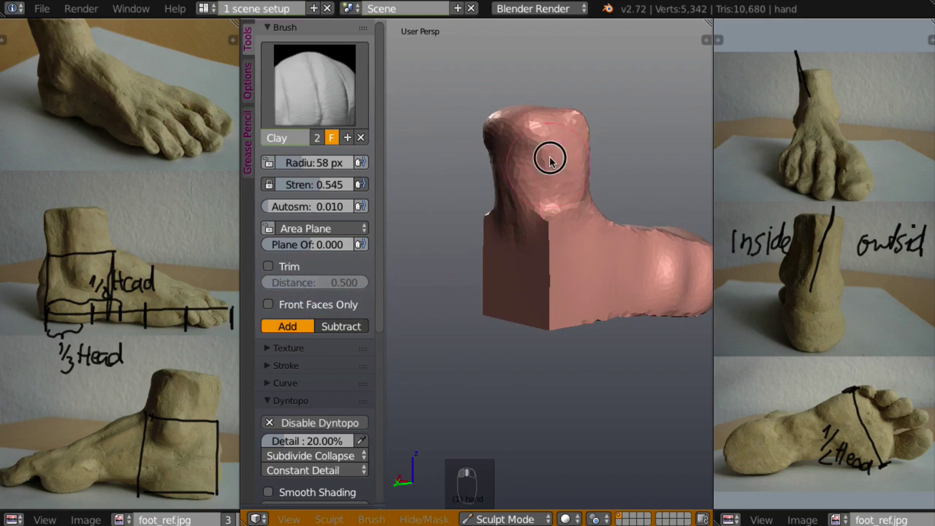
drag(548, 156, 535, 169)
mouse_move(534, 169)
middle_down()
mouse_move(451, 184)
mouse_move(627, 174)
mouse_move(606, 156)
mouse_move(661, 165)
mouse_move(583, 191)
middle_up()
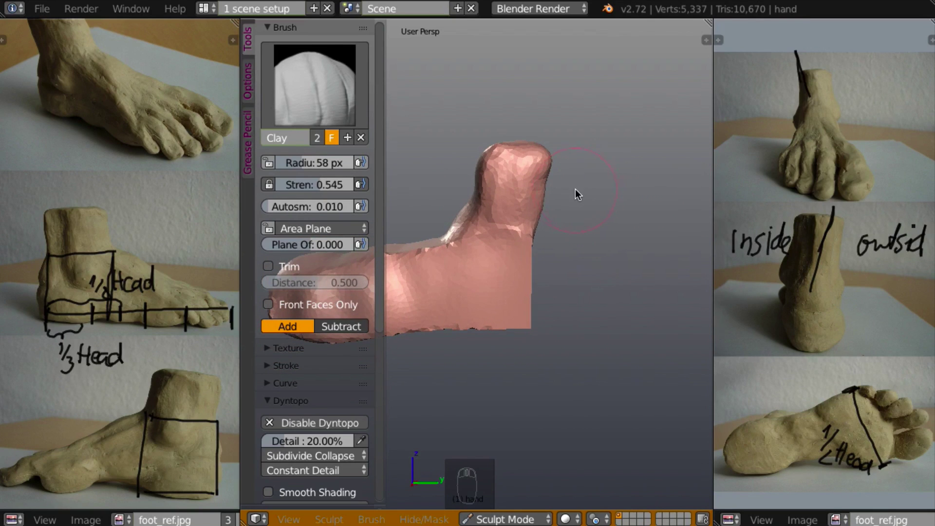
Enlarge the Snake Hook brush and shift the ankle toward the toes in side view.
key(k)
key(f)
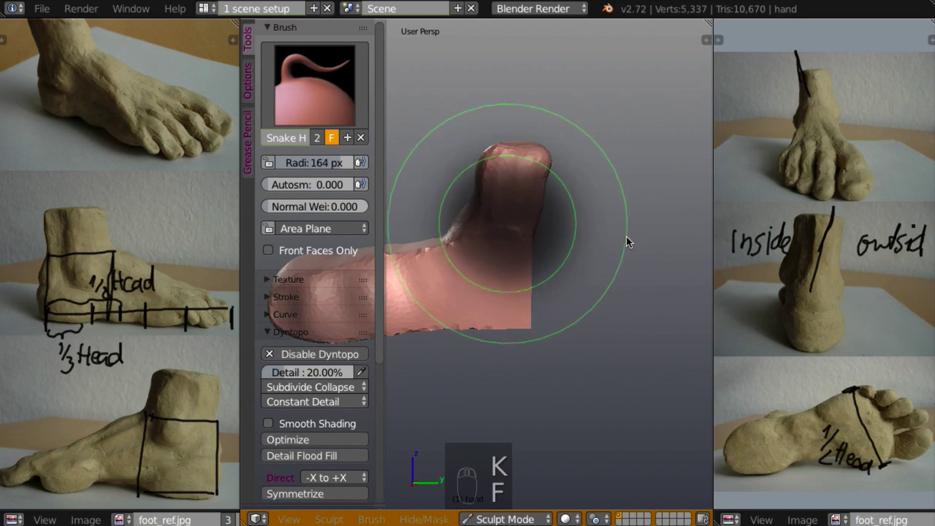
click(614, 230)
mouse_move(518, 162)
mouse_down()
mouse_move(501, 158)
mouse_move(463, 206)
mouse_move(518, 163)
mouse_move(490, 207)
mouse_move(504, 207)
mouse_up()
Reduce the Snake Hook radius to 61 px and adjust the ankle's front and upper contours.
key(f)
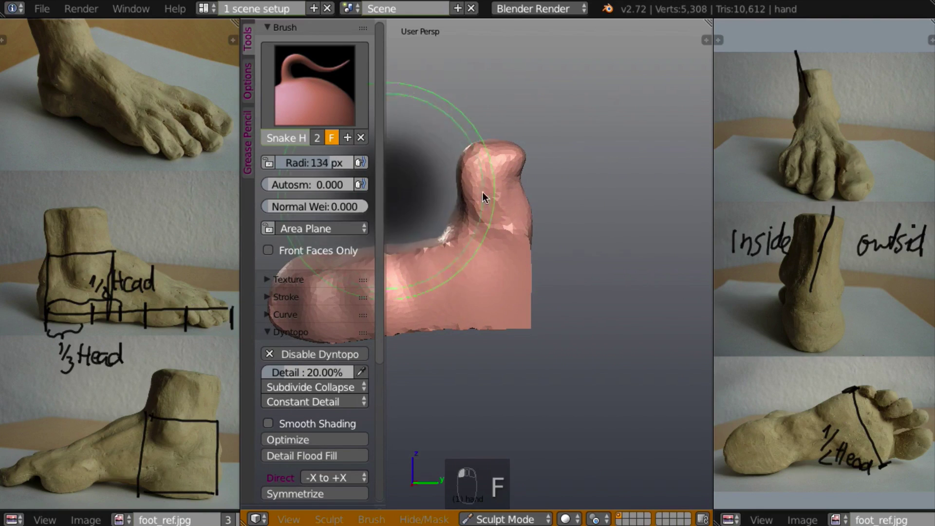
click(463, 159)
mouse_move(463, 158)
mouse_down()
mouse_move(445, 204)
mouse_move(461, 211)
mouse_move(518, 167)
mouse_move(521, 184)
mouse_move(518, 171)
mouse_up()
middle_drag(565, 182, 556, 118)
drag(550, 120, 548, 124)
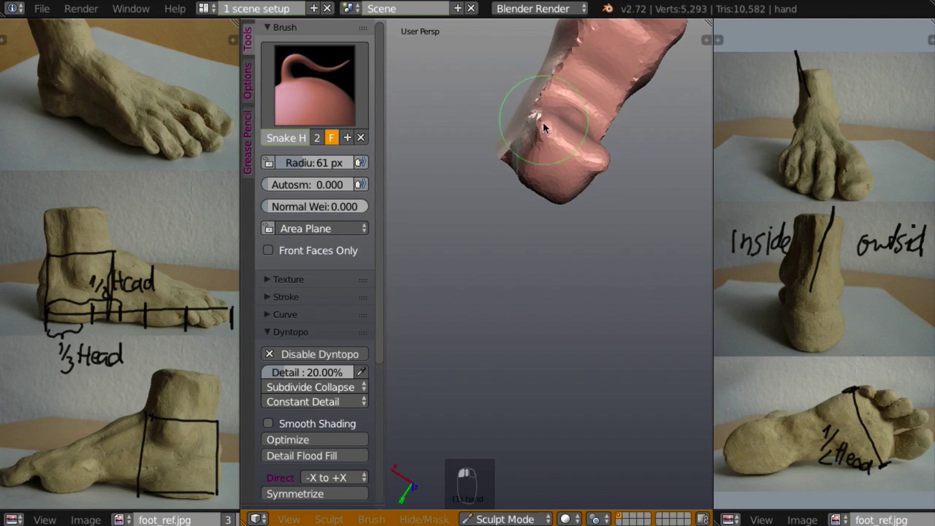
Build up the front, top and side of the ankle stump with Clay strokes.
mouse_move(547, 124)
middle_down()
mouse_move(522, 234)
mouse_move(553, 145)
mouse_move(536, 140)
mouse_move(547, 195)
middle_up()
key(c)
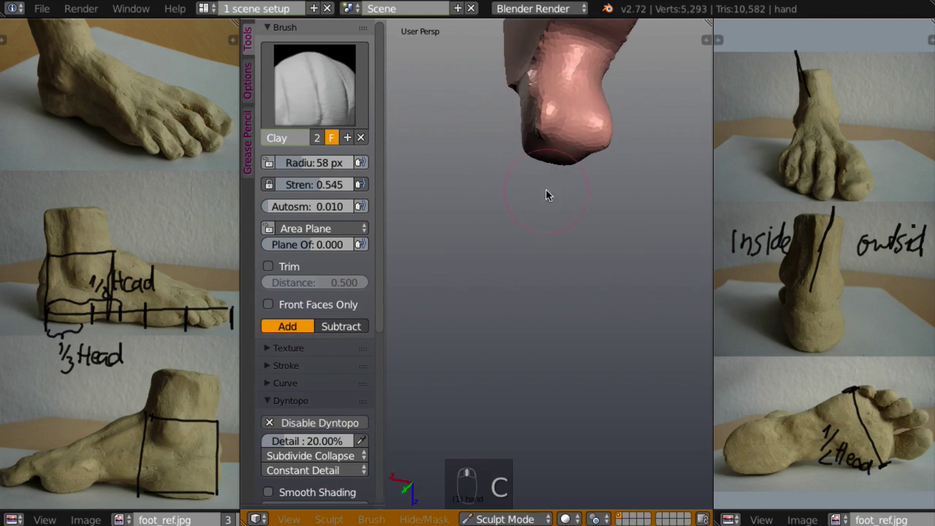
mouse_move(548, 58)
mouse_down()
mouse_move(546, 123)
mouse_move(545, 83)
mouse_move(584, 107)
mouse_move(562, 101)
mouse_up()
middle_drag(562, 100, 582, 22)
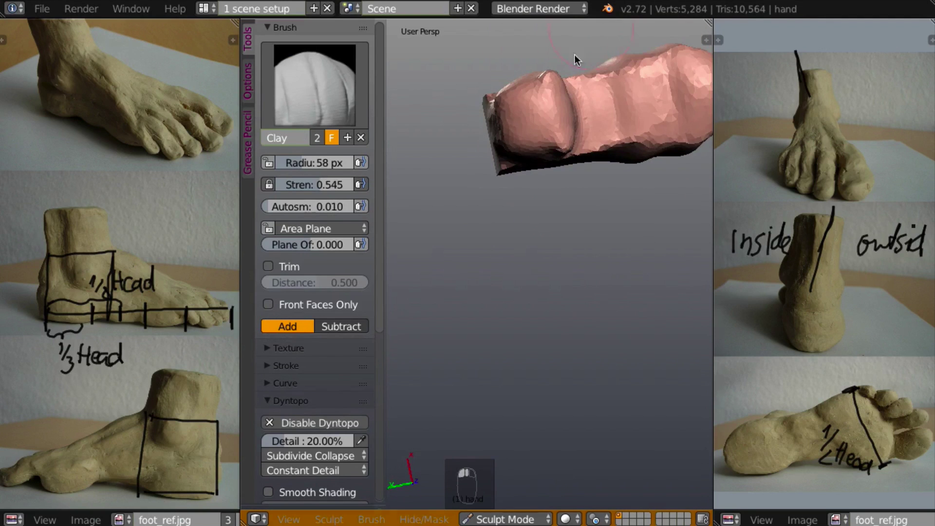
middle_drag(575, 55, 580, 95)
mouse_move(541, 132)
mouse_down()
mouse_move(528, 72)
mouse_move(527, 128)
mouse_up()
middle_drag(527, 127, 534, 156)
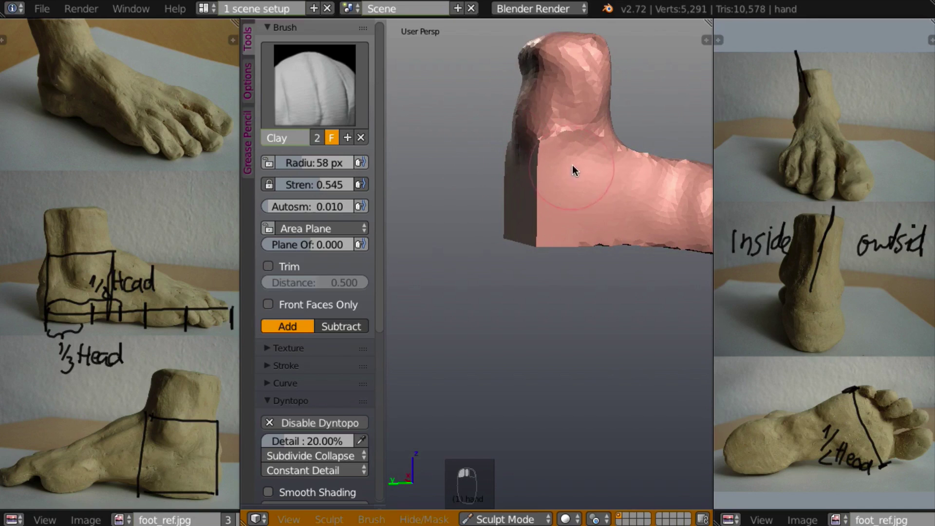
Flatten the rounded top of the toe end with the Scrape/Peaks brush at a 47 px radius.
scroll(576, 175, down, 3)
shift+middle_drag(597, 168, 568, 163)
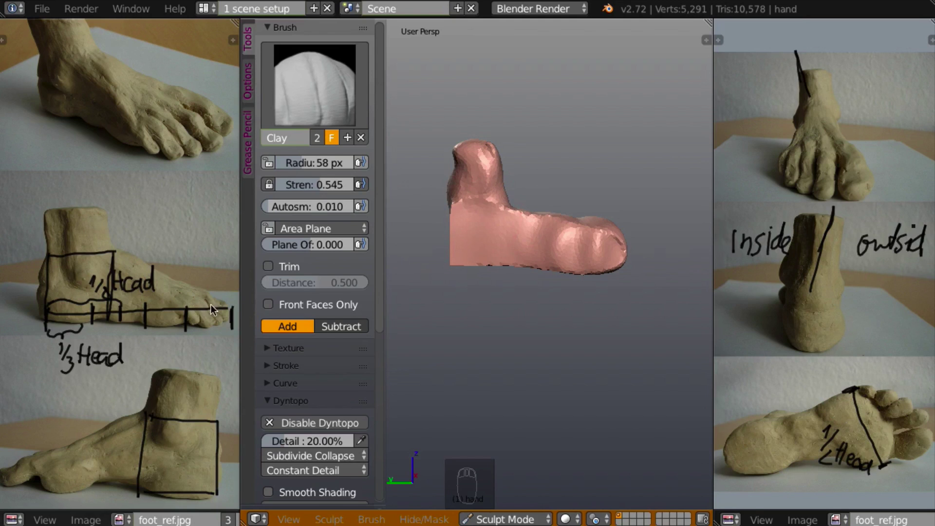
middle_drag(434, 267, 507, 344)
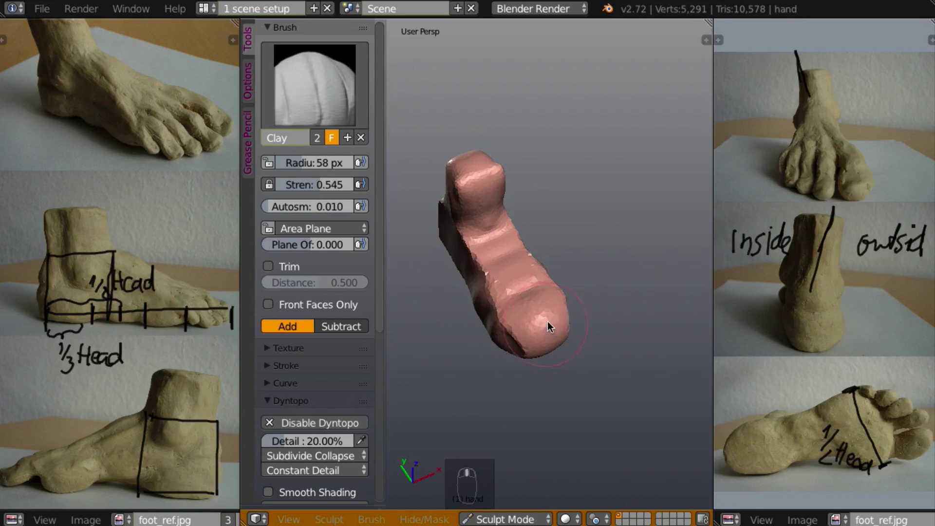
key(l)
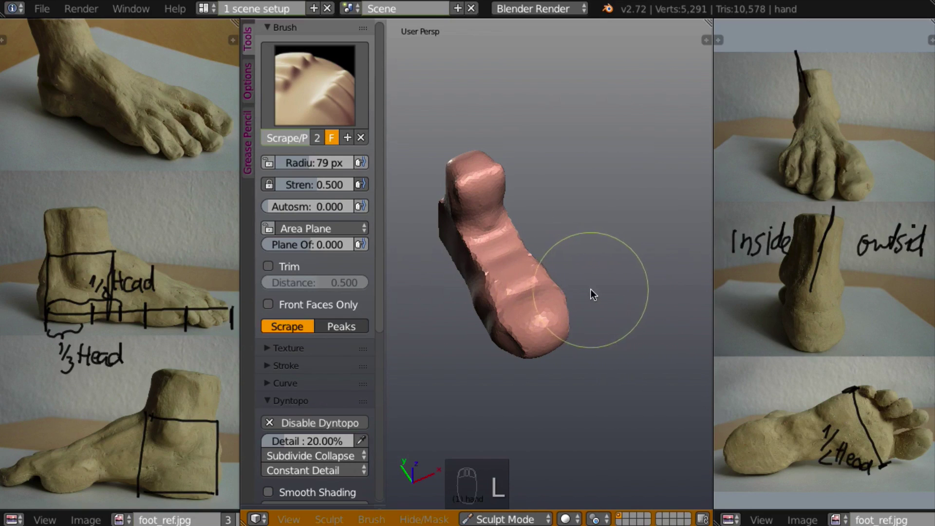
key(f)
click(557, 290)
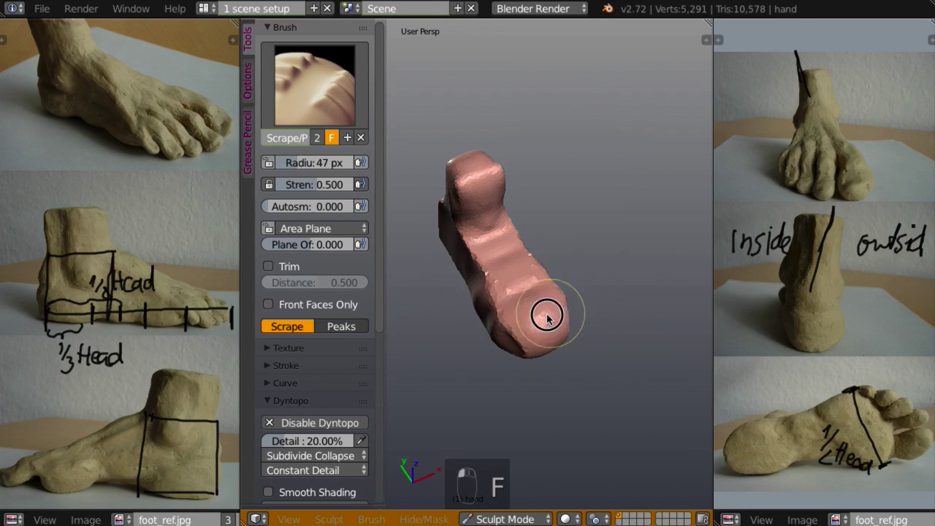
mouse_move(547, 314)
mouse_down()
mouse_move(522, 326)
mouse_move(527, 312)
mouse_move(545, 322)
mouse_move(528, 313)
mouse_move(524, 259)
mouse_move(495, 261)
mouse_move(516, 307)
mouse_move(535, 292)
mouse_up()
Scrape the instep and forefoot into a smooth flat slope running from the ankle down to the toe end.
middle_drag(534, 292, 707, 162)
middle_drag(632, 214, 521, 261)
mouse_move(522, 261)
mouse_down()
mouse_move(525, 325)
mouse_move(539, 331)
mouse_up()
drag(513, 318, 535, 215)
mouse_move(602, 202)
middle_down()
mouse_move(668, 110)
mouse_move(696, 95)
mouse_move(630, 158)
mouse_move(539, 183)
mouse_move(510, 230)
mouse_move(517, 267)
middle_up()
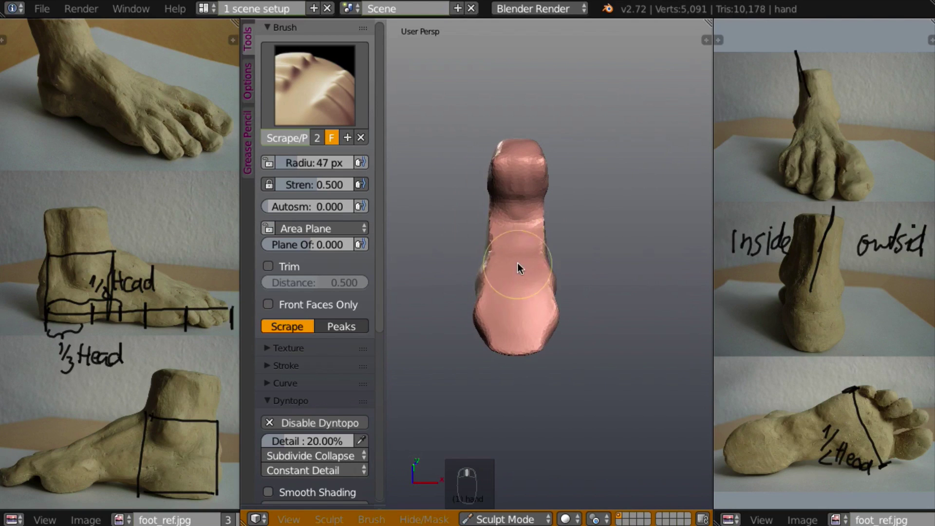
mouse_move(517, 267)
mouse_down()
mouse_move(501, 328)
mouse_move(520, 268)
mouse_move(528, 313)
mouse_up()
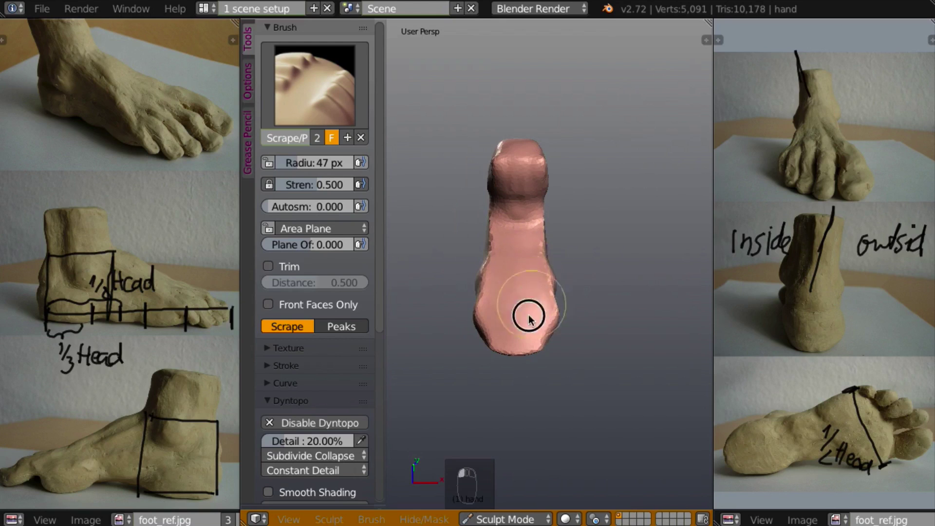
mouse_move(527, 313)
middle_down()
mouse_move(641, 194)
mouse_move(636, 167)
middle_up()
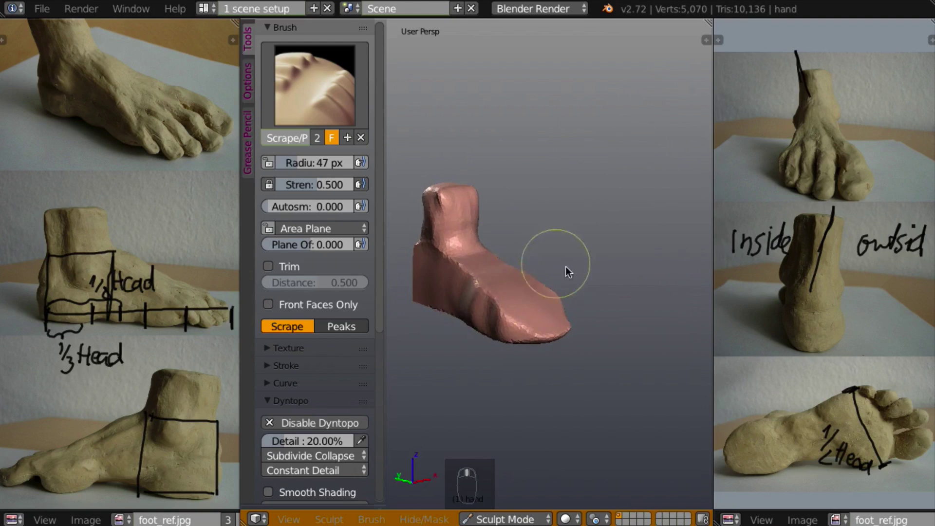
middle_drag(566, 267, 511, 221)
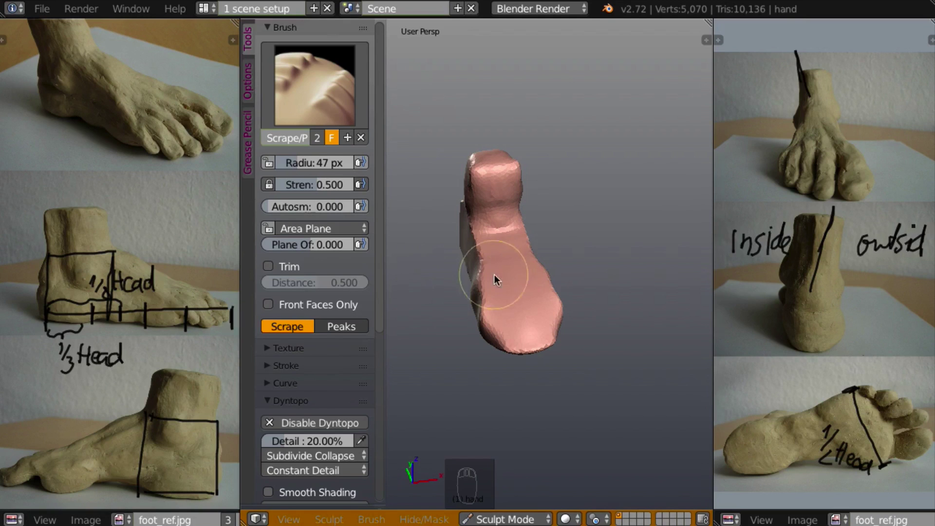
middle_drag(494, 274, 555, 258)
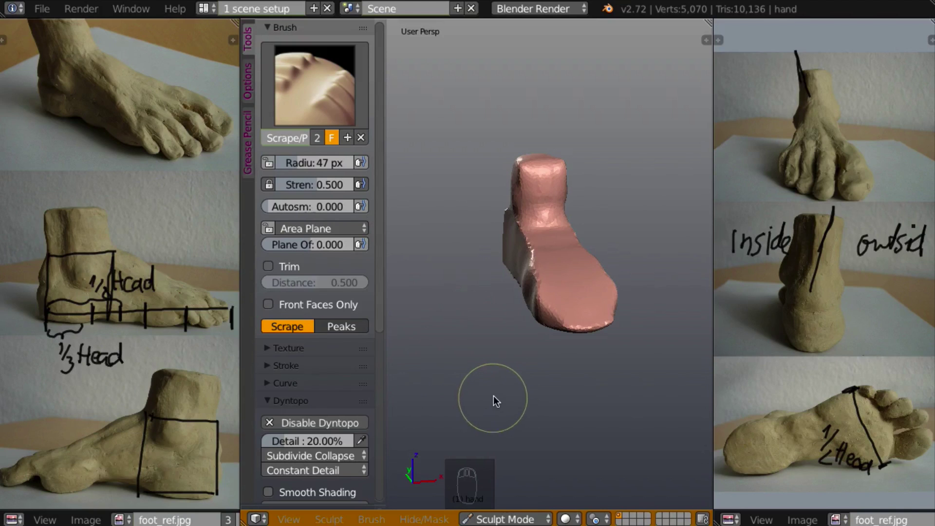
Turn off X mirror symmetry for sculpting.
key(n)
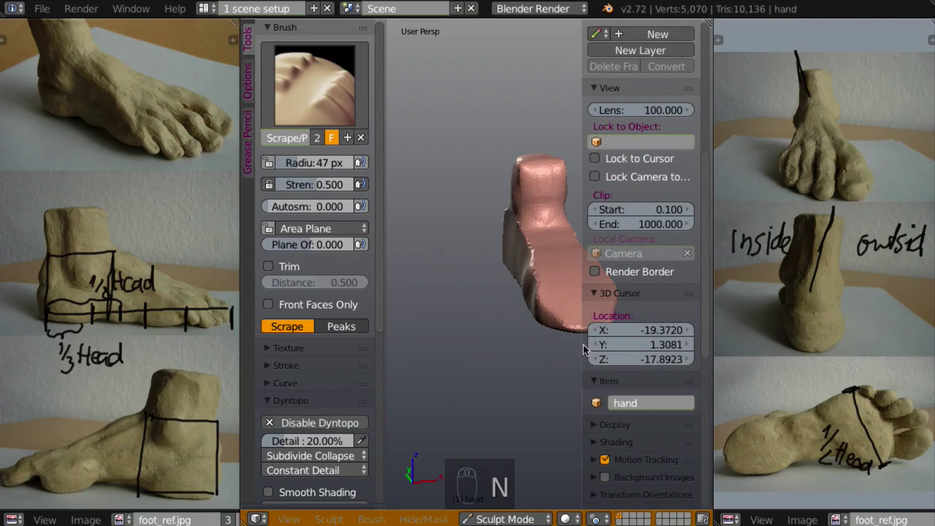
key(n)
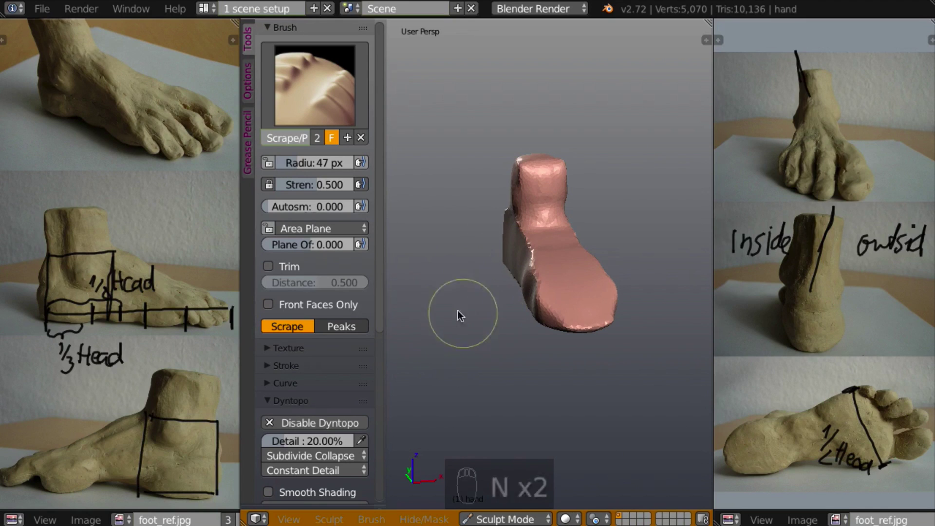
drag(382, 306, 375, 436)
click(279, 409)
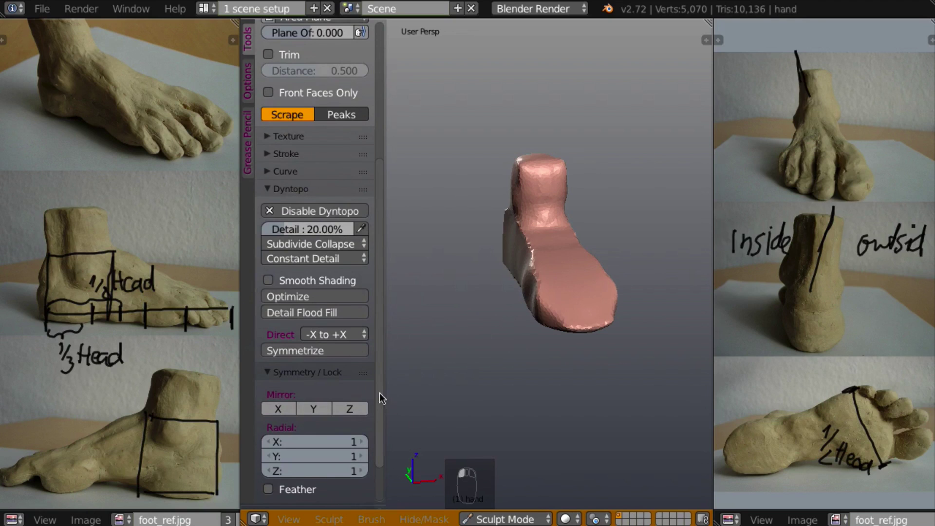
mouse_move(379, 393)
mouse_down()
mouse_move(378, 298)
mouse_move(367, 285)
mouse_up()
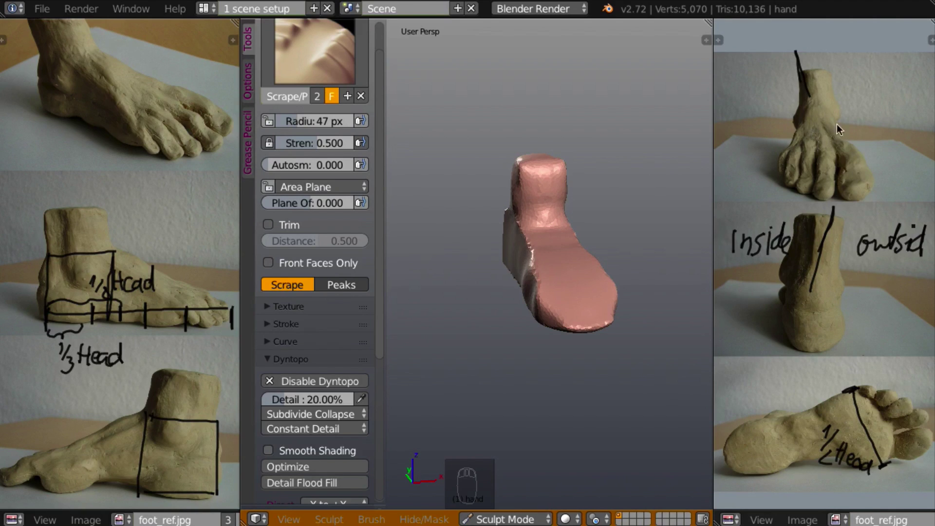
mouse_move(554, 253)
middle_down()
mouse_move(584, 288)
mouse_move(652, 270)
mouse_move(560, 236)
mouse_move(627, 261)
mouse_move(667, 229)
middle_up()
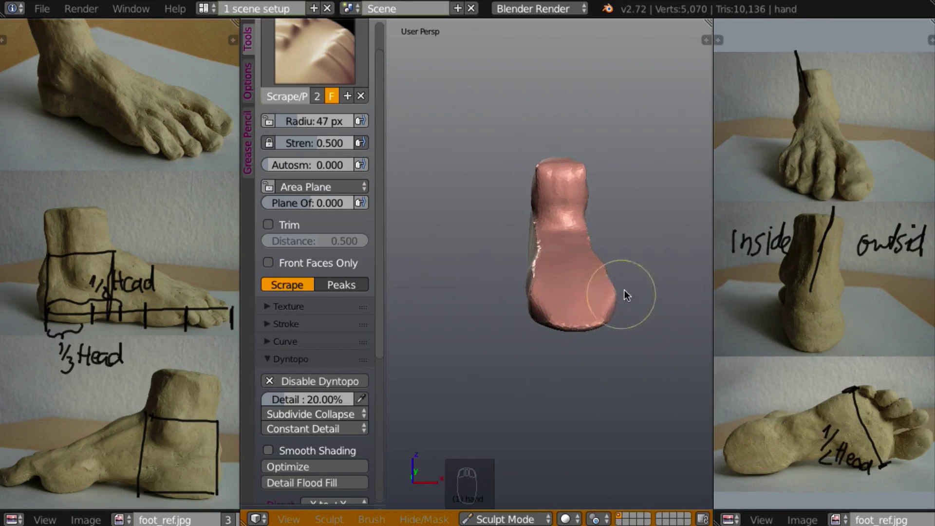
mouse_move(624, 291)
middle_down()
mouse_move(614, 340)
mouse_move(632, 324)
middle_up()
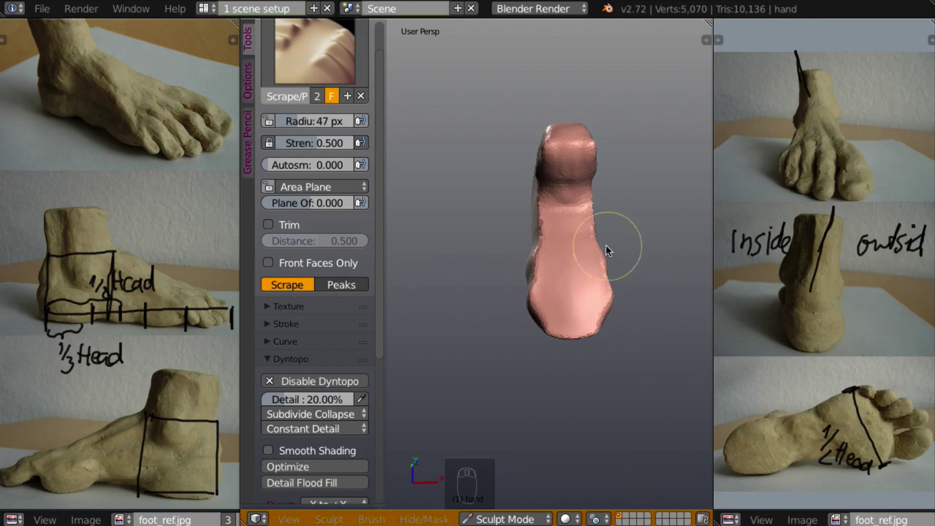
Scrape the upper surface of the forefoot flatter toward one side of the toe end.
middle_drag(554, 257, 576, 271)
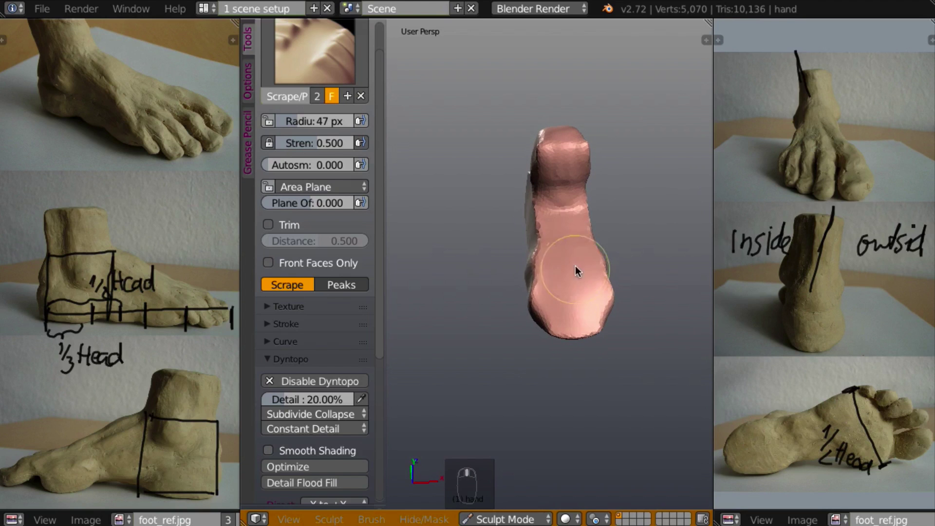
mouse_move(576, 271)
mouse_down()
mouse_move(538, 270)
mouse_move(544, 229)
mouse_move(534, 261)
mouse_move(547, 309)
mouse_move(549, 255)
mouse_move(566, 237)
mouse_move(559, 264)
mouse_move(573, 294)
mouse_move(567, 229)
mouse_move(553, 226)
mouse_move(568, 258)
mouse_move(551, 313)
mouse_up()
mouse_move(551, 313)
middle_down()
mouse_move(694, 152)
mouse_move(656, 167)
mouse_move(578, 152)
mouse_move(613, 153)
mouse_move(503, 145)
mouse_move(516, 156)
mouse_move(637, 177)
mouse_move(603, 244)
mouse_move(633, 184)
mouse_move(716, 133)
mouse_move(664, 184)
mouse_move(610, 201)
mouse_move(650, 174)
mouse_move(638, 80)
mouse_move(578, 330)
mouse_move(597, 296)
mouse_move(568, 288)
mouse_move(639, 279)
mouse_move(619, 308)
mouse_move(647, 217)
mouse_move(619, 200)
mouse_move(667, 197)
mouse_move(618, 221)
mouse_move(642, 194)
mouse_move(622, 240)
mouse_move(584, 223)
middle_up()
scroll(632, 285, up, 3)
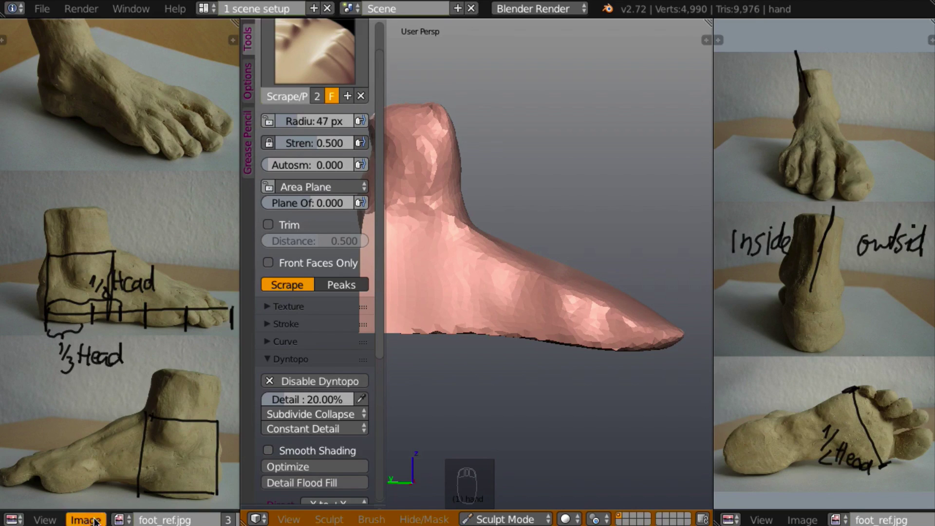
Draw a grease pencil baseline under the foot in the inside-view reference photo, from the toe tip to the heel box.
click(94, 477)
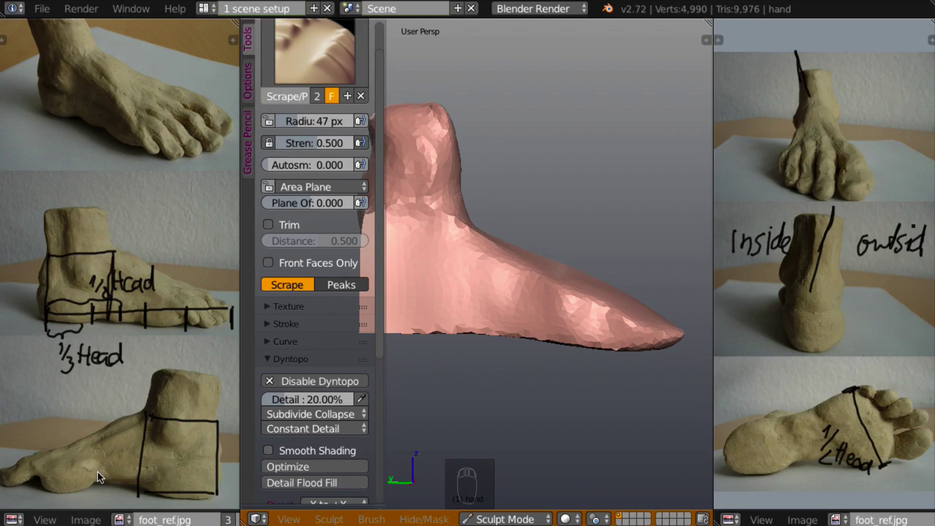
key(d)
key(d)
key(d)
key(d)
key(d)
key(d)
key(d)
key(d)
key(d)
key(d)
key(d)
click(5, 488)
mouse_move(5, 488)
mouse_down()
mouse_move(156, 494)
mouse_move(148, 505)
mouse_up()
key(d)
key(d)
key(d)
key(d)
key(d)
key(d)
key(d)
key(d)
key(d)
key(d)
key(d)
key(d)
key(d)
key(d)
key(d)
key(d)
key(d)
key(d)
key(d)
key(d)
key(d)
key(d)
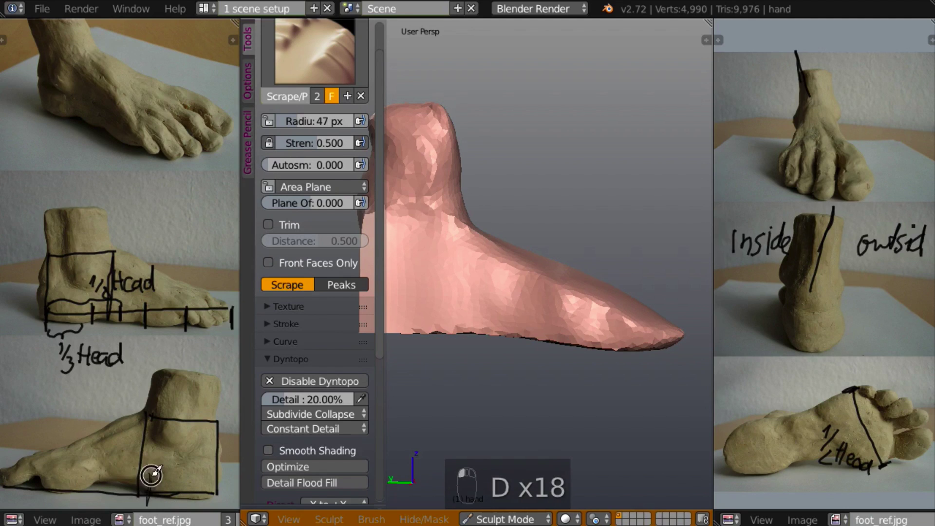
Mark four short vertical division ticks along the inside-view baseline, from the front of the heel box forward to the toe tip.
key(d)
key(d)
key(d)
key(d)
key(d)
key(d)
key(d)
key(d)
key(d)
key(d)
key(d)
key(d)
key(d)
key(d)
key(d)
key(d)
key(d)
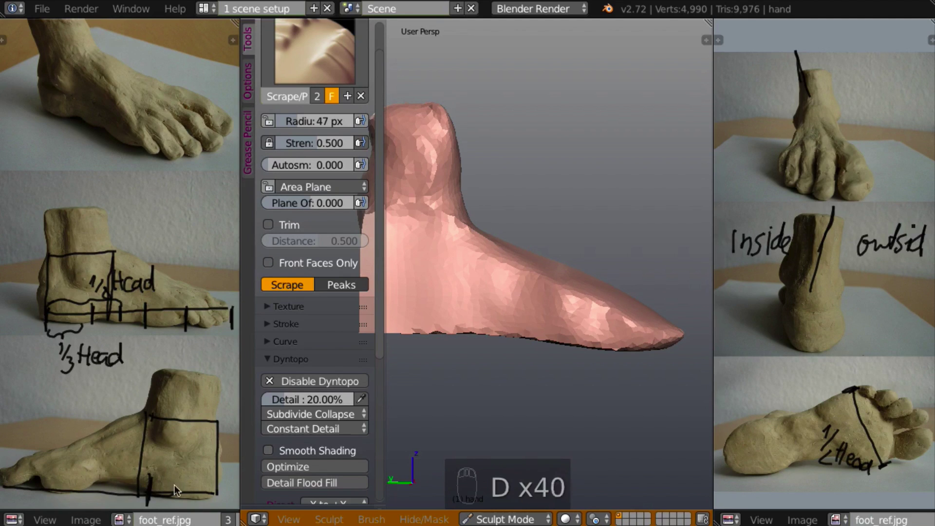
mouse_move(96, 475)
mouse_down()
mouse_move(94, 501)
mouse_move(47, 474)
mouse_move(44, 498)
mouse_up()
key(d)
key(d)
key(d)
key(d)
key(d)
key(d)
key(d)
key(d)
key(d)
key(d)
key(d)
key(d)
key(d)
key(d)
key(d)
key(d)
key(d)
key(d)
key(d)
key(d)
key(d)
key(d)
key(d)
key(d)
key(d)
key(d)
key(d)
key(d)
key(d)
key(d)
key(d)
key(d)
key(d)
key(d)
key(d)
key(d)
key(d)
key(d)
key(d)
key(d)
key(d)
key(d)
key(d)
key(d)
key(d)
key(d)
key(d)
key(d)
key(d)
key(d)
key(d)
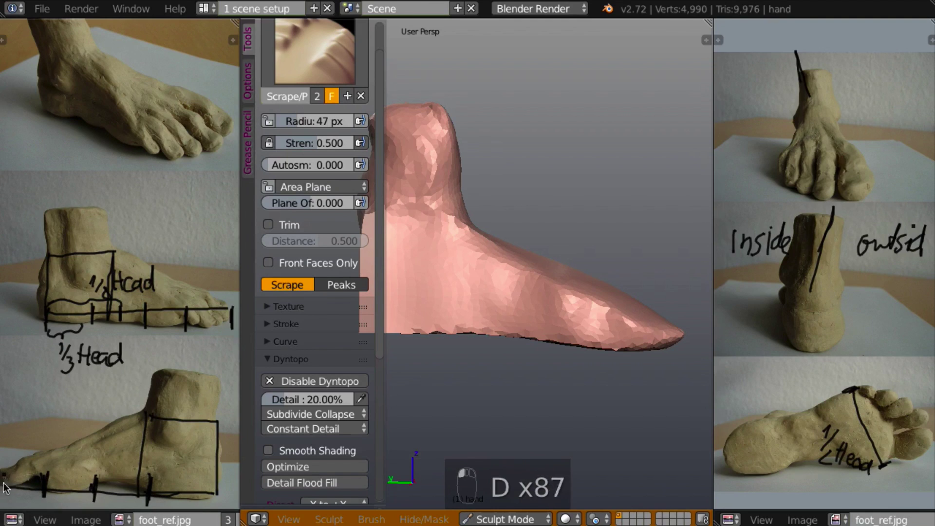
mouse_move(83, 465)
middle_down()
mouse_move(108, 461)
mouse_move(90, 458)
middle_up()
key(d)
key(d)
key(d)
key(d)
key(d)
key(d)
key(d)
key(d)
drag(8, 458, 8, 483)
key(d)
key(d)
key(d)
key(d)
key(d)
key(d)
key(d)
key(d)
key(d)
key(d)
key(d)
key(d)
key(d)
key(d)
key(d)
key(d)
key(d)
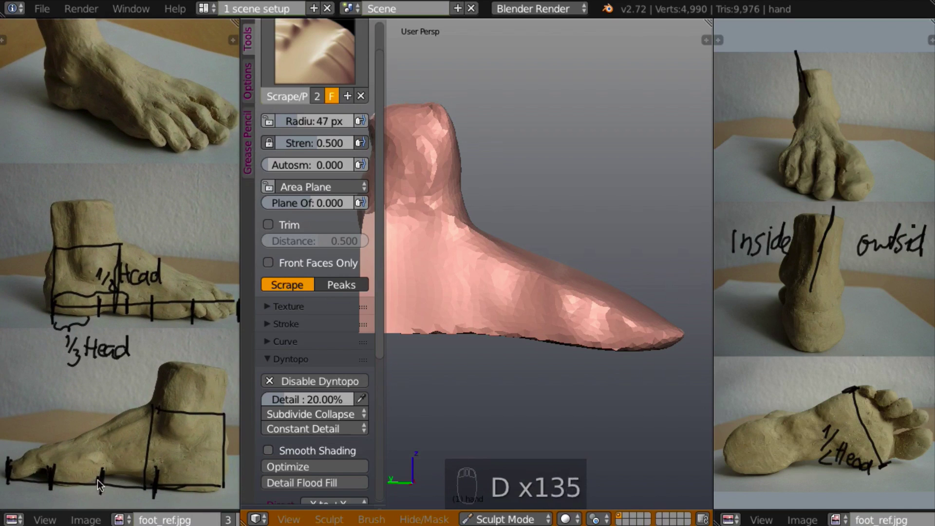
Draw the curved arch of the sole between the heel box tick and the next tick forward in the inside-view reference photo.
key(d)
key(d)
key(d)
mouse_move(109, 482)
right_down()
mouse_move(92, 477)
mouse_move(132, 470)
right_up()
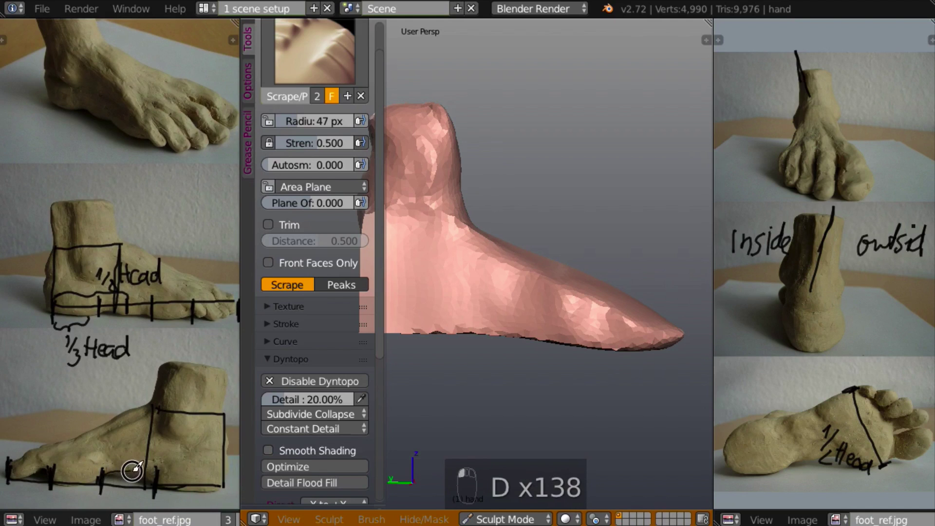
mouse_move(132, 470)
mouse_down()
mouse_move(157, 486)
mouse_move(102, 478)
mouse_move(146, 477)
mouse_up()
key(d)
key(d)
key(d)
key(d)
key(d)
key(d)
key(d)
key(d)
key(d)
key(d)
key(d)
key(d)
key(d)
key(d)
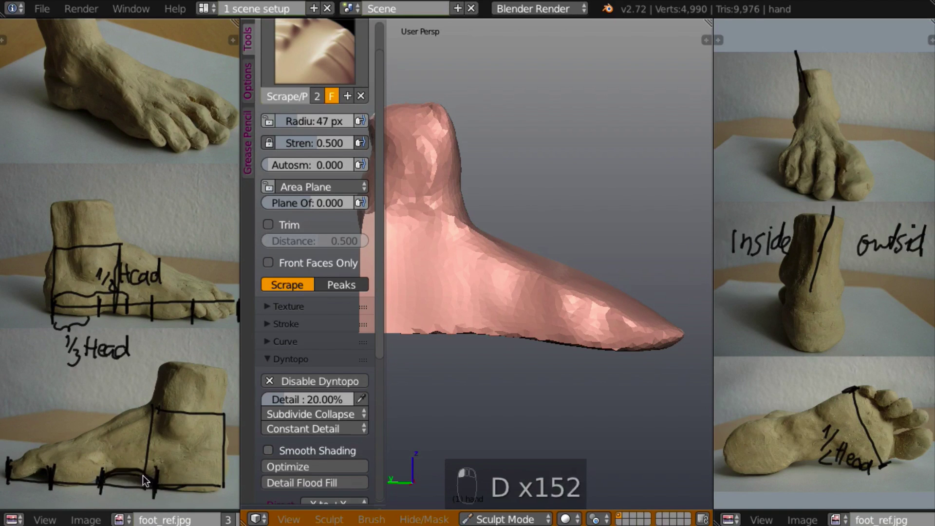
Retrace and thicken the sole's arch line in the inside-view reference photo, extending its front end down to the baseline.
key(d)
key(d)
key(d)
key(d)
key(d)
key(d)
key(d)
key(d)
key(d)
key(d)
key(d)
key(d)
key(d)
key(d)
key(d)
key(d)
key(d)
key(d)
key(d)
key(d)
key(d)
key(d)
key(d)
key(d)
key(d)
key(d)
key(d)
key(d)
key(d)
key(d)
key(d)
key(d)
key(d)
key(d)
key(d)
key(d)
key(d)
key(d)
key(d)
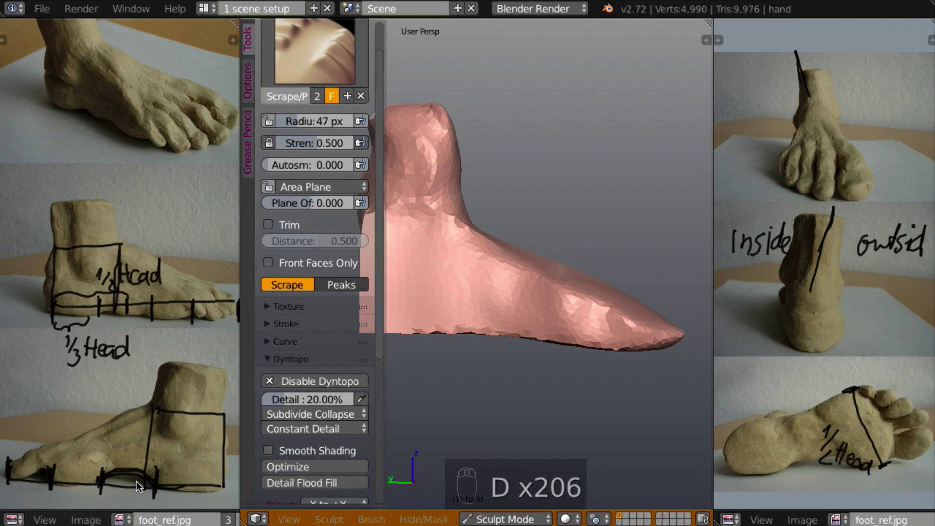
key(d)
key(d)
key(d)
key(d)
key(d)
key(d)
key(d)
key(d)
key(d)
key(d)
key(d)
key(d)
key(d)
key(d)
key(d)
key(d)
key(d)
key(d)
key(d)
key(d)
key(d)
key(d)
mouse_move(107, 481)
mouse_down()
mouse_move(124, 474)
mouse_move(152, 484)
mouse_move(128, 473)
mouse_move(101, 488)
mouse_up()
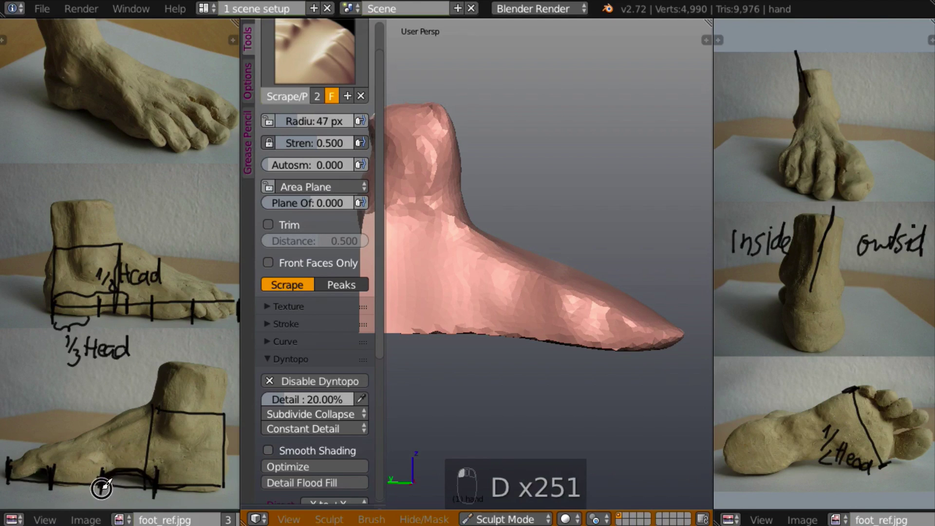
key(d)
key(d)
key(d)
key(d)
key(d)
key(d)
key(d)
key(d)
key(d)
key(d)
key(d)
key(d)
key(d)
key(d)
key(d)
key(d)
key(d)
key(d)
key(d)
key(d)
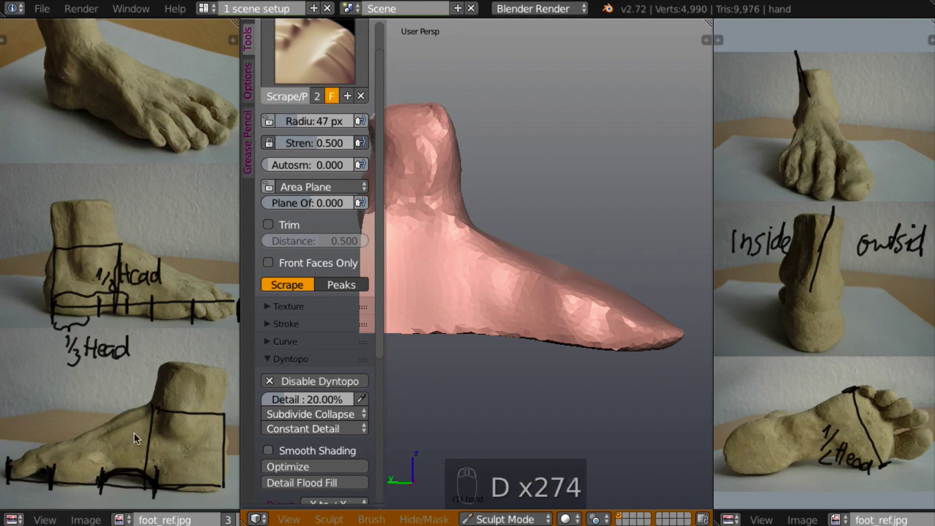
Draw the downward-bulging curve of the ball of the foot between the toe tick and the arch in the inside-view photo.
key(d)
key(d)
key(d)
key(d)
key(d)
key(d)
key(d)
key(d)
key(d)
key(d)
key(d)
key(d)
key(d)
key(d)
key(d)
key(d)
key(d)
key(d)
key(d)
key(d)
key(d)
key(d)
key(d)
key(d)
key(d)
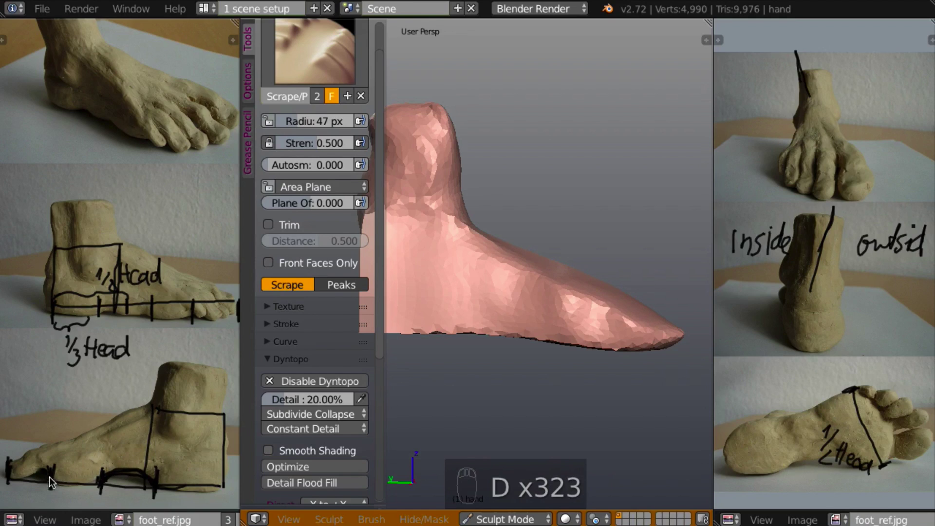
mouse_move(48, 477)
mouse_down()
mouse_move(62, 486)
mouse_move(98, 478)
mouse_move(64, 484)
mouse_move(54, 474)
mouse_up()
key(d)
key(d)
key(d)
key(d)
key(d)
key(d)
key(d)
key(d)
Draw the rounded underside of the heel along the bottom of the heel box in the inside-view reference photo.
drag(152, 479, 226, 482)
key(d)
key(d)
key(d)
key(d)
key(d)
key(d)
key(d)
key(d)
key(d)
key(d)
key(d)
key(d)
key(d)
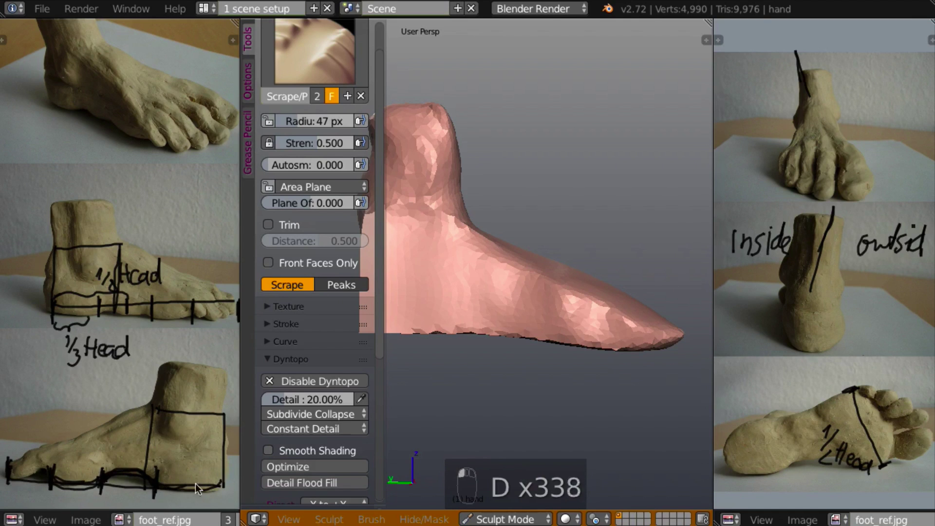
key(d)
key(d)
key(d)
key(d)
Carve three creases across the sole with the Crease brush: in front of the heel, behind the ball and at the toe base.
middle_drag(555, 353, 581, 230)
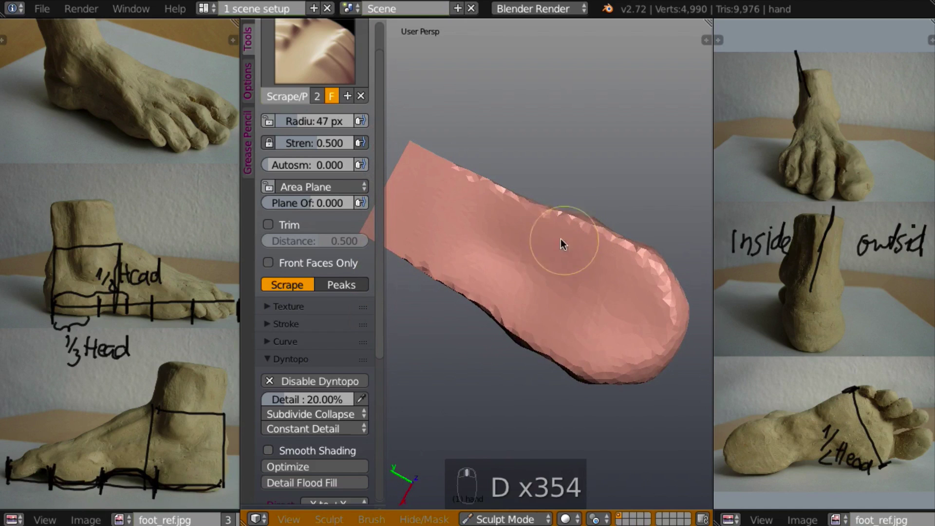
key(shift+c)
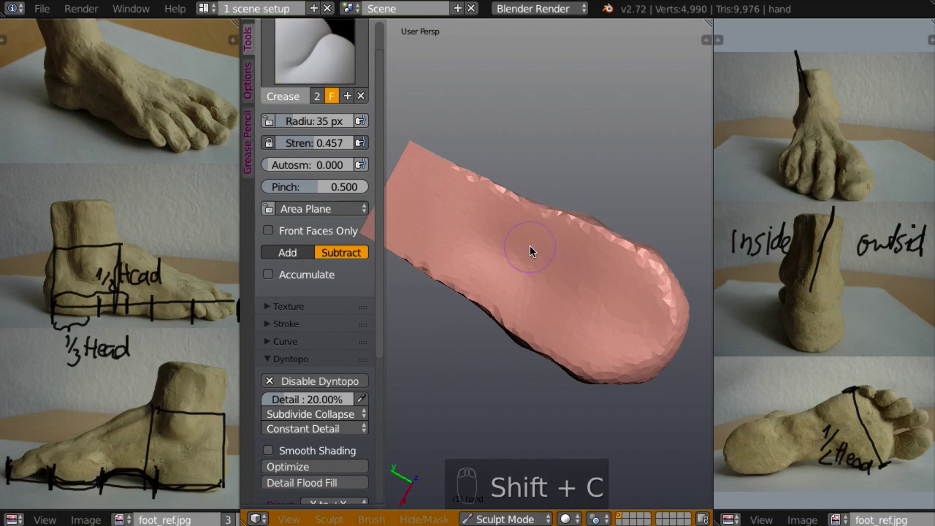
middle_drag(566, 247, 604, 243)
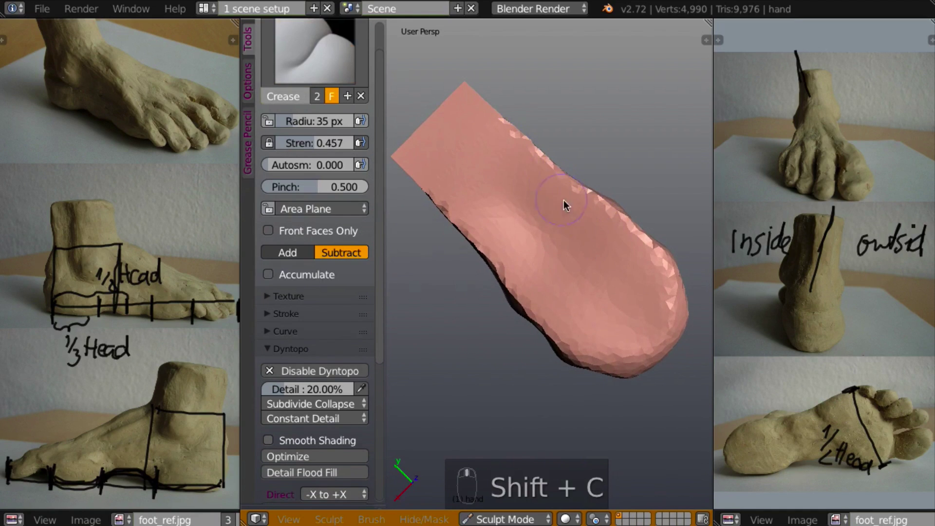
mouse_move(577, 183)
mouse_down()
mouse_move(549, 215)
mouse_move(572, 182)
mouse_move(493, 223)
mouse_up()
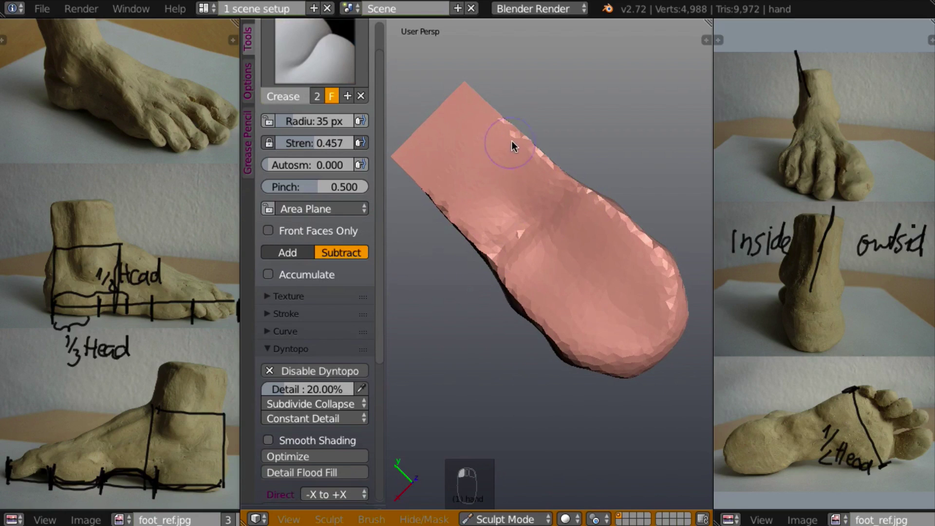
mouse_move(517, 139)
mouse_down()
mouse_move(532, 131)
mouse_move(467, 202)
mouse_move(442, 209)
mouse_up()
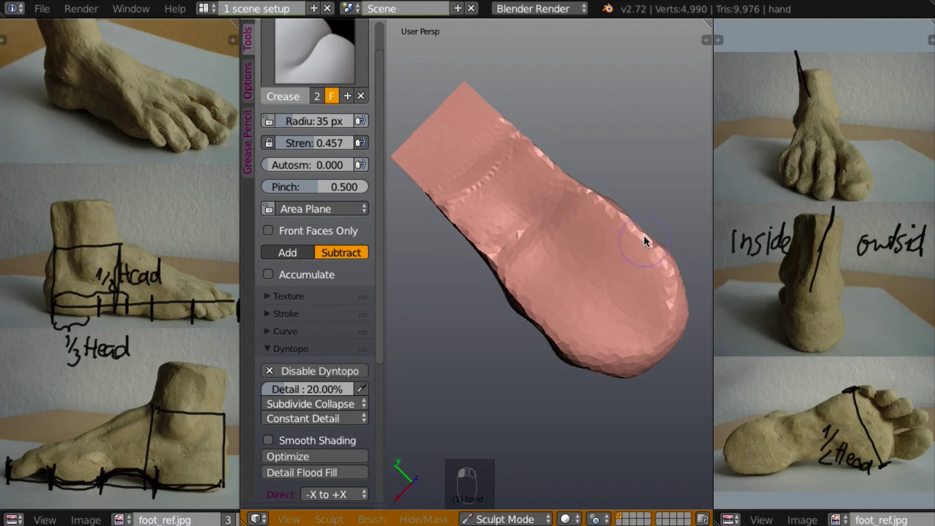
mouse_move(560, 311)
mouse_down()
mouse_move(576, 290)
mouse_move(619, 284)
mouse_up()
middle_drag(618, 282, 582, 357)
mouse_move(577, 412)
middle_down()
mouse_move(585, 363)
mouse_move(509, 297)
mouse_move(507, 276)
mouse_move(539, 276)
mouse_move(595, 256)
mouse_move(686, 285)
mouse_move(637, 197)
mouse_move(651, 148)
mouse_move(609, 188)
mouse_move(594, 254)
mouse_move(591, 221)
middle_up()
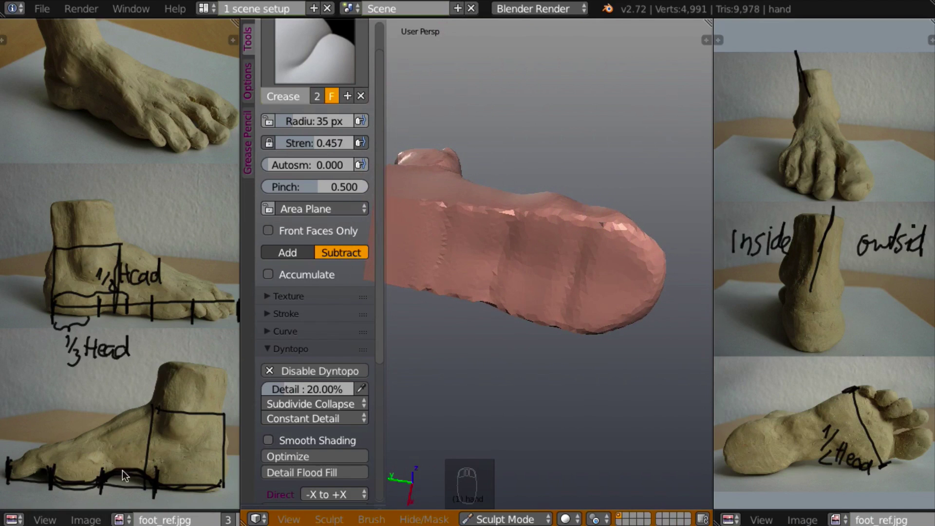
Outline the heel pad and mark the rear edge of the ball in the sole-view reference photo with the grease pencil.
mouse_move(542, 344)
middle_down()
mouse_move(536, 460)
mouse_move(466, 268)
middle_up()
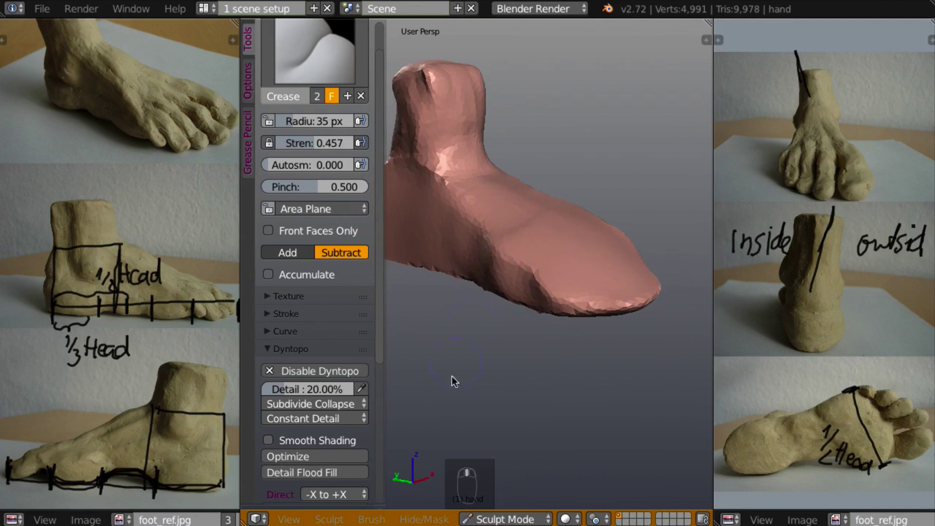
middle_drag(452, 376, 484, 355)
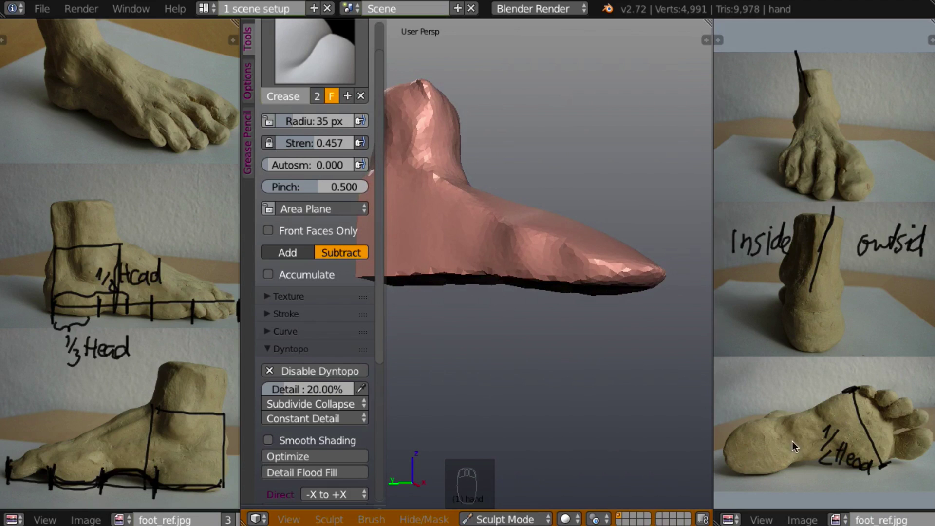
mouse_move(602, 324)
middle_down()
mouse_move(594, 316)
mouse_move(690, 204)
mouse_move(653, 265)
mouse_move(667, 278)
middle_up()
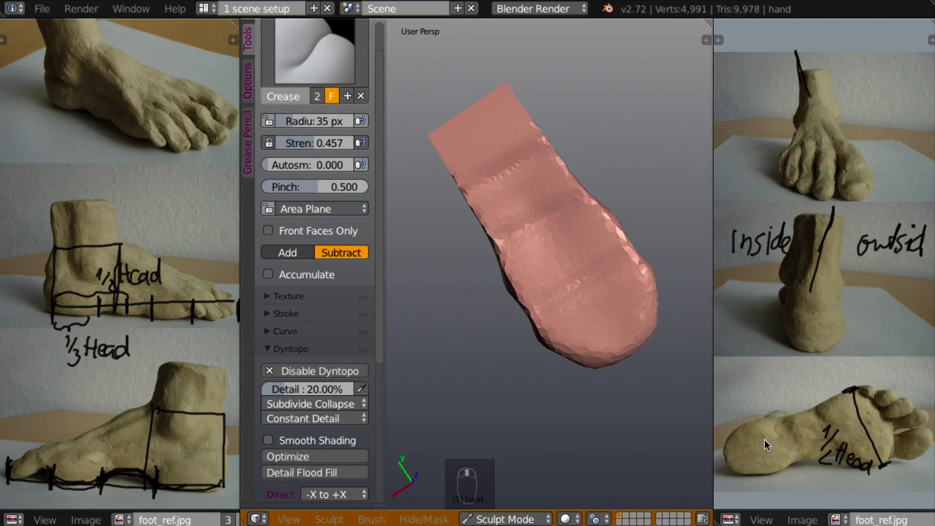
mouse_move(787, 428)
mouse_down()
mouse_move(775, 419)
mouse_move(732, 437)
mouse_move(740, 432)
mouse_move(734, 471)
mouse_move(786, 446)
mouse_move(790, 457)
mouse_up()
key(d)
drag(816, 413, 842, 459)
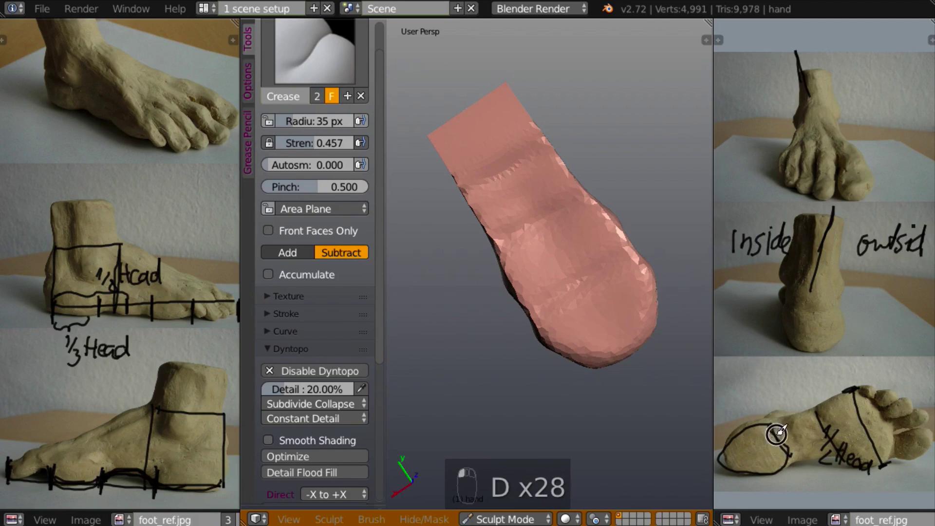
Close and thicken the heel pad outline and draw the curved midfoot edge linking it to the ball in the sole-view photo.
mouse_move(776, 433)
mouse_down()
mouse_move(789, 459)
mouse_move(736, 484)
mouse_move(764, 428)
mouse_move(786, 453)
mouse_move(838, 452)
mouse_up()
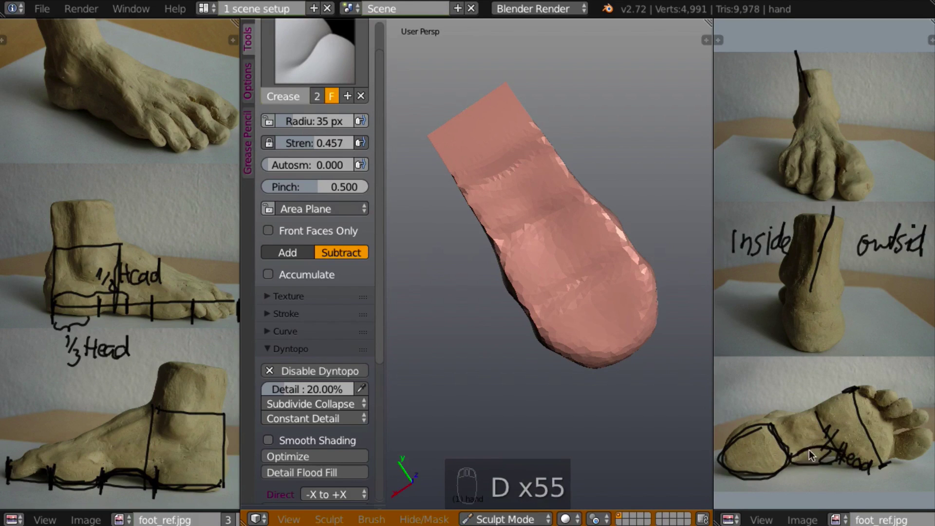
key(d)
key(d)
key(d)
key(d)
key(d)
key(d)
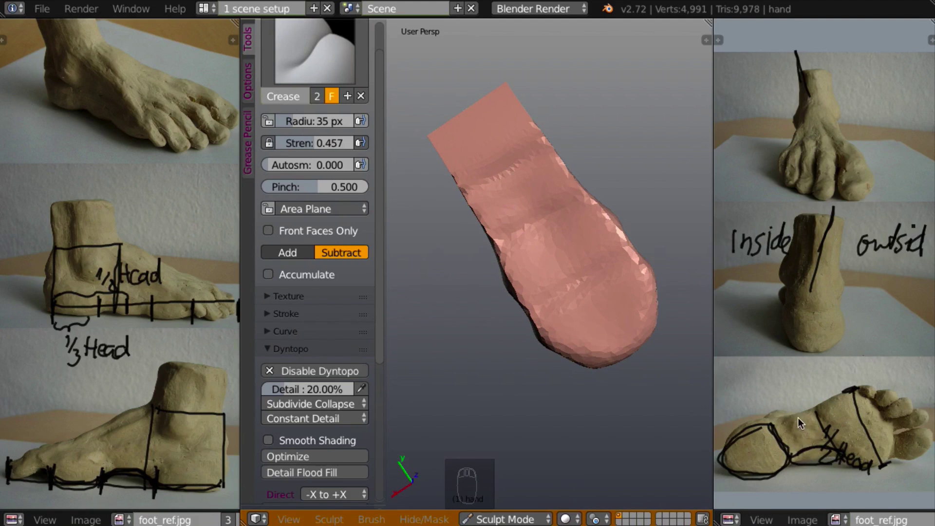
key(d)
key(d)
key(d)
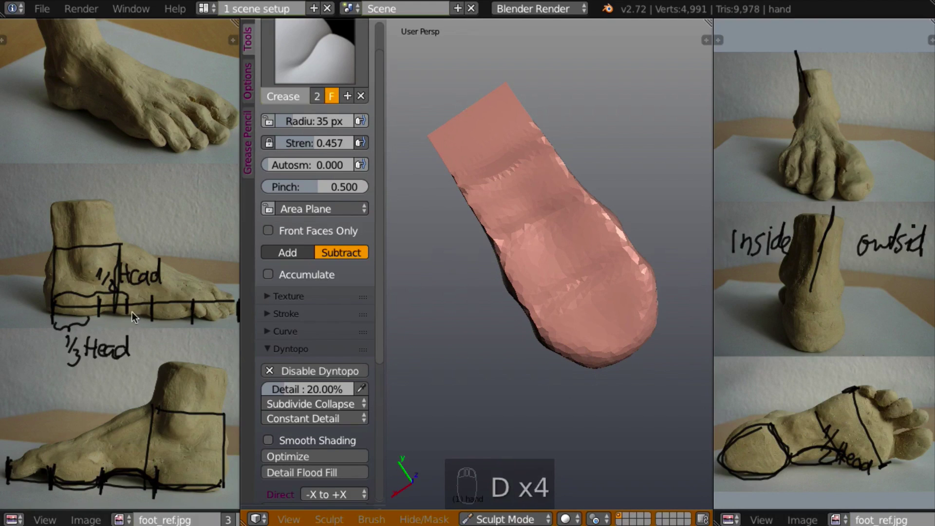
key(d)
key(d)
key(d)
key(d)
key(d)
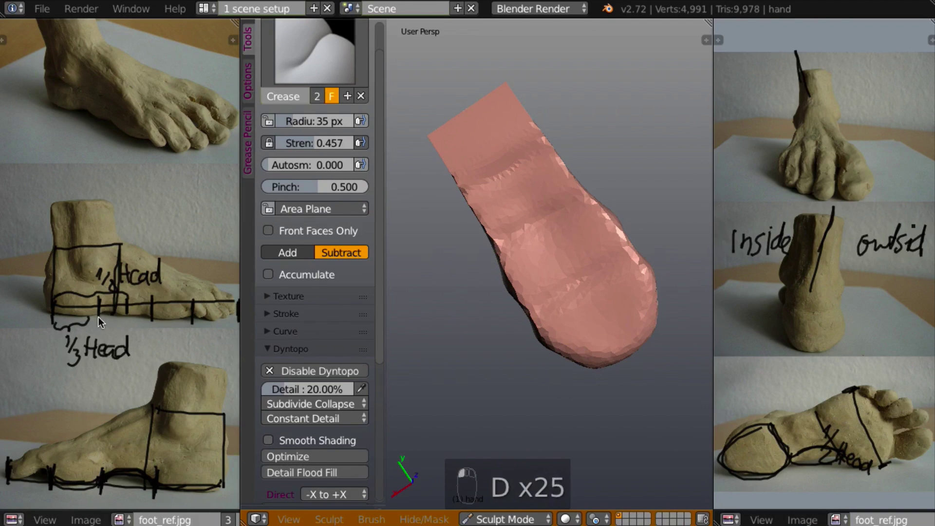
key(d)
key(d)
key(d)
key(d)
key(d)
key(d)
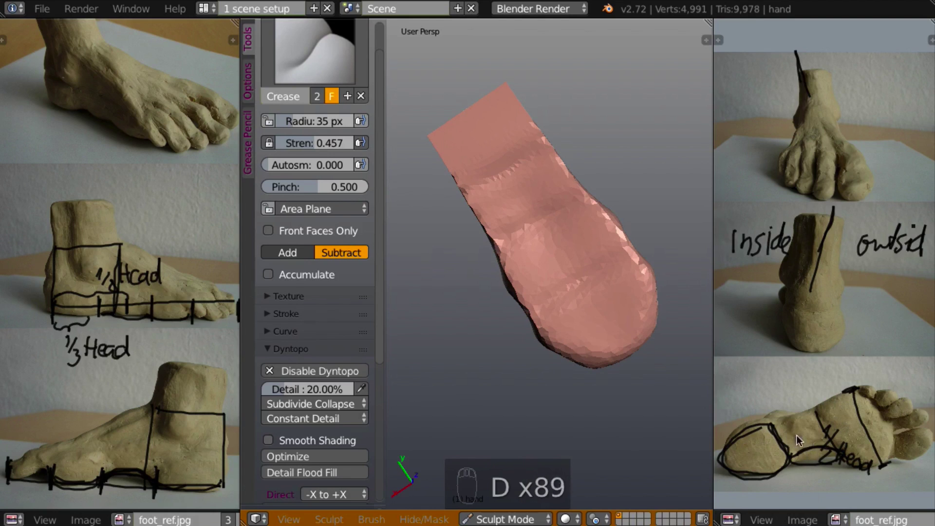
key(d)
key(d)
key(d)
key(d)
key(d)
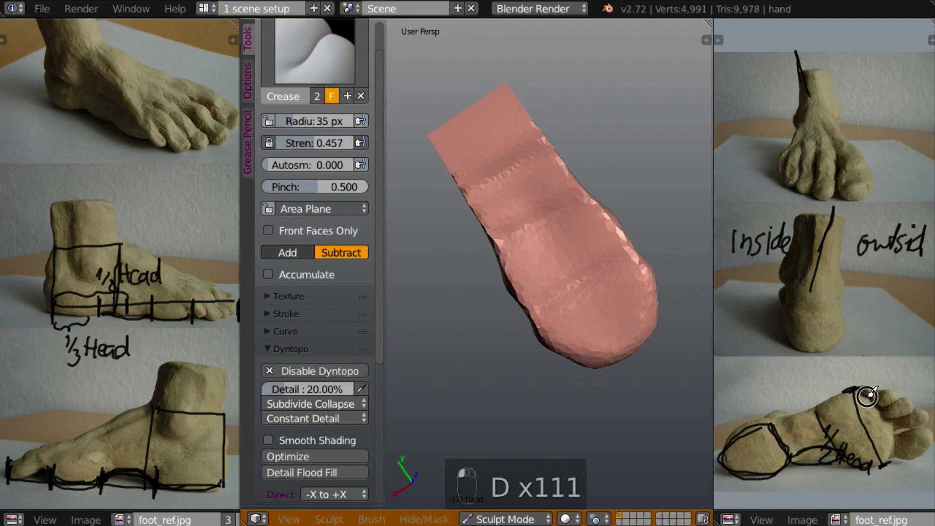
Draw two overlapping ovals over the ball in the sole-view reference photo with the grease pencil, marking its outer and inner pads.
mouse_move(867, 397)
mouse_down()
mouse_move(820, 423)
mouse_move(867, 401)
mouse_up()
key(d)
key(d)
key(d)
key(d)
mouse_move(892, 431)
mouse_down()
mouse_move(840, 455)
mouse_move(885, 448)
mouse_move(879, 430)
mouse_move(891, 452)
mouse_move(882, 460)
mouse_up()
key(d)
key(d)
key(d)
key(d)
key(d)
key(d)
key(d)
key(d)
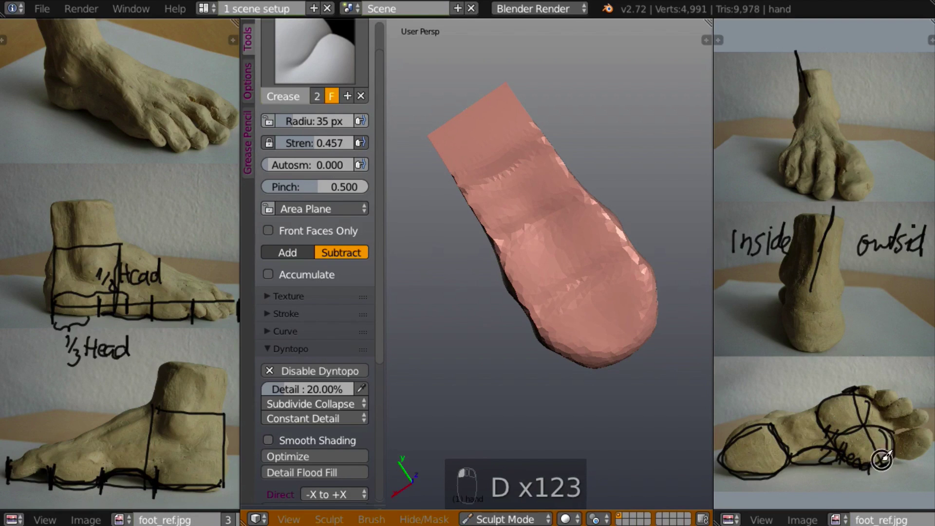
key(d)
key(d)
key(d)
key(d)
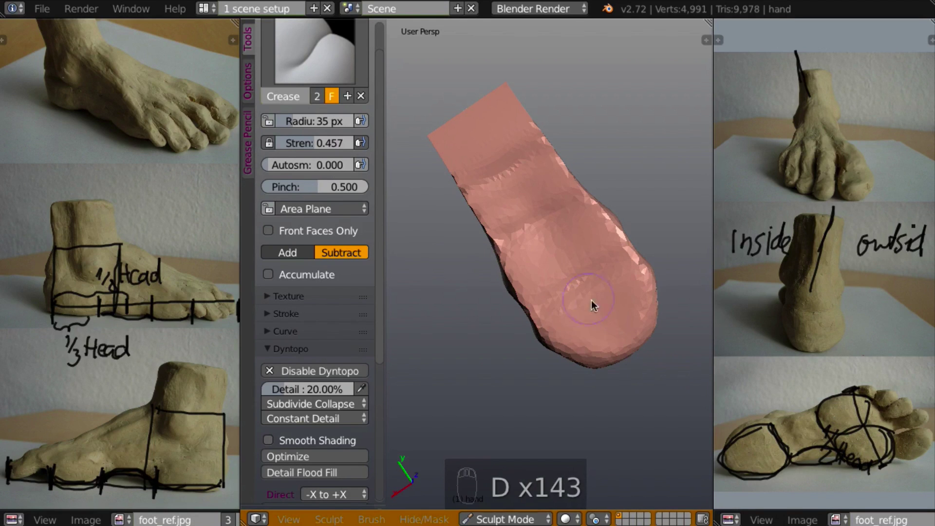
Carve a lengthwise groove along the sole with the Crease brush, separating the arch and ball into inner and outer pads.
mouse_move(624, 312)
middle_down()
mouse_move(664, 314)
mouse_move(666, 245)
mouse_move(555, 248)
mouse_move(521, 271)
mouse_move(553, 248)
middle_up()
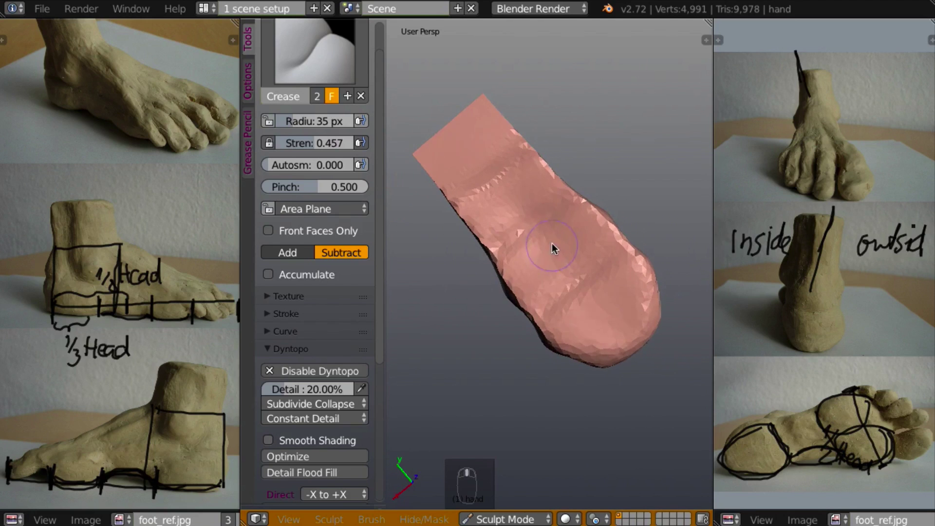
mouse_move(470, 210)
mouse_down()
mouse_move(455, 192)
mouse_move(444, 196)
mouse_move(484, 213)
mouse_move(469, 188)
mouse_move(546, 237)
mouse_up()
mouse_move(635, 295)
mouse_down()
mouse_move(588, 242)
mouse_move(567, 283)
mouse_move(544, 300)
mouse_move(531, 261)
mouse_move(603, 265)
mouse_up()
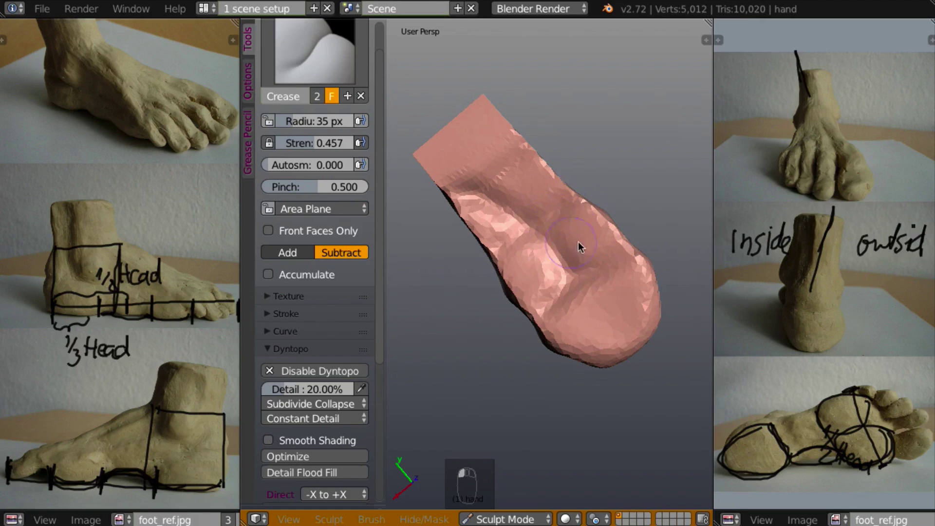
Switch to the Clay brush with a 42 px radius and stroke across the creased underside of the foot.
mouse_move(578, 242)
middle_down()
mouse_move(711, 189)
mouse_move(626, 286)
mouse_move(567, 323)
mouse_move(517, 324)
mouse_move(495, 307)
mouse_move(518, 250)
middle_up()
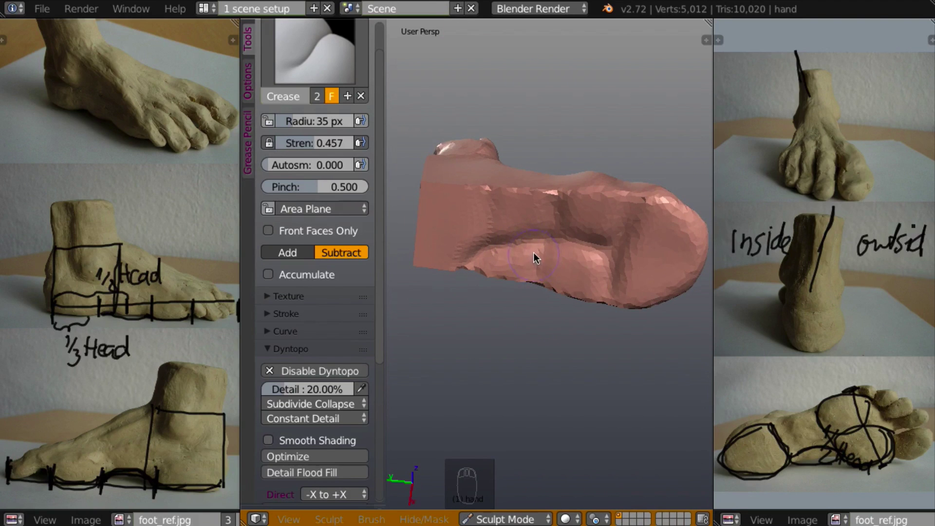
key(c)
mouse_move(539, 293)
middle_down()
mouse_move(550, 317)
mouse_move(523, 293)
mouse_move(575, 344)
mouse_move(591, 294)
middle_up()
key(f)
click(499, 304)
mouse_move(641, 240)
mouse_down()
mouse_move(565, 232)
mouse_move(564, 217)
mouse_move(507, 260)
mouse_up()
Round off the two vertical rear corners of the heel block with the Clay brush.
middle_drag(508, 259, 678, 229)
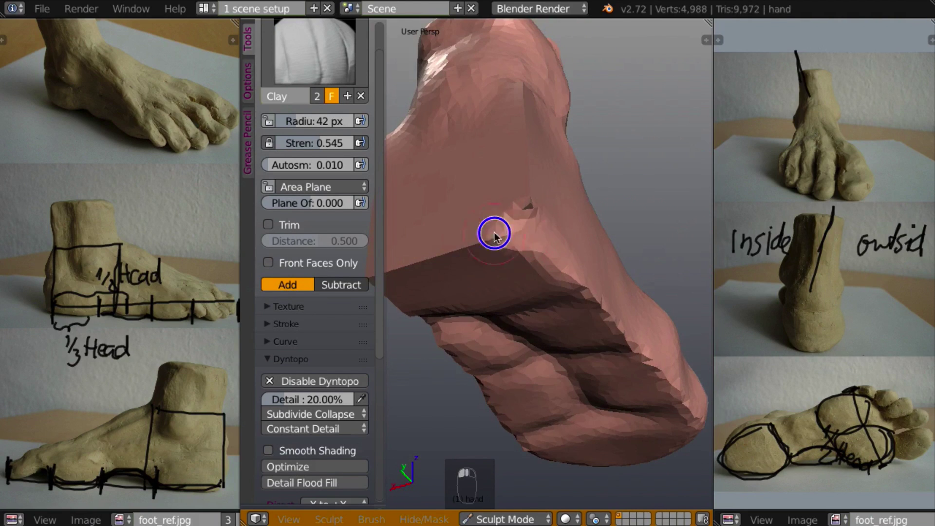
drag(496, 233, 472, 228)
middle_drag(507, 241, 523, 226)
mouse_move(524, 230)
mouse_down()
mouse_move(509, 197)
mouse_move(528, 184)
mouse_move(517, 188)
mouse_move(517, 170)
mouse_move(523, 192)
mouse_up()
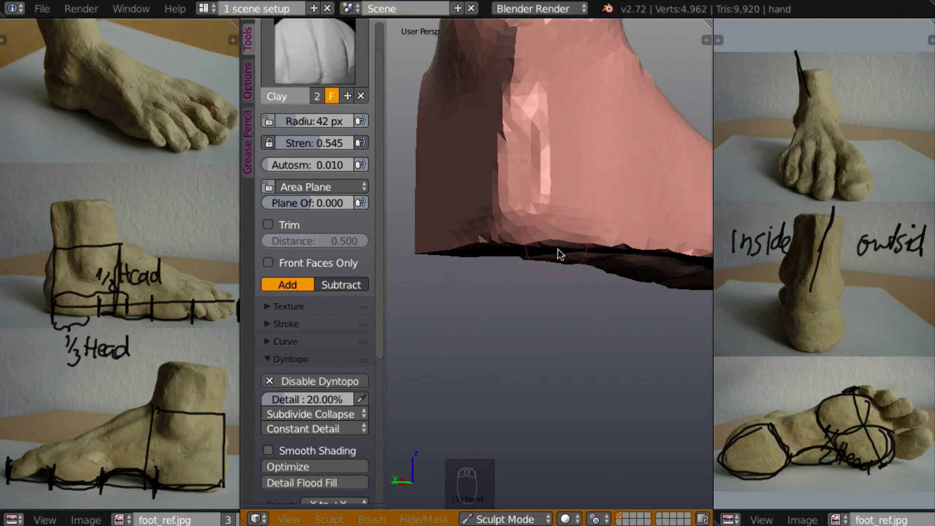
middle_drag(558, 253, 609, 264)
drag(466, 125, 454, 190)
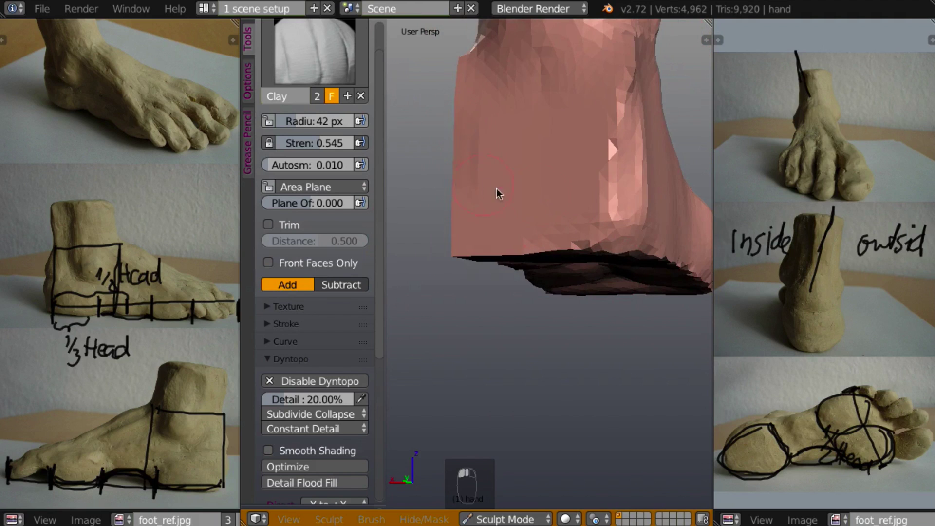
middle_drag(497, 191, 565, 189)
mouse_move(468, 134)
mouse_down()
mouse_move(447, 153)
mouse_move(446, 178)
mouse_move(455, 109)
mouse_move(453, 273)
mouse_up()
Round the heel's lower edge along the back and both sides with the Clay brush.
mouse_move(453, 273)
middle_down()
mouse_move(480, 171)
mouse_move(586, 238)
middle_up()
mouse_move(587, 238)
mouse_down()
mouse_move(468, 217)
mouse_move(476, 203)
mouse_move(560, 219)
mouse_up()
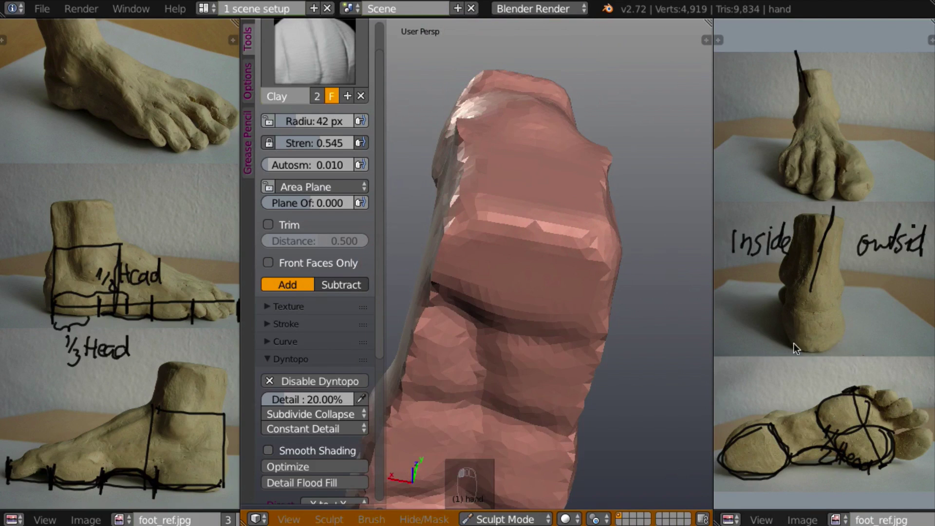
mouse_move(780, 331)
middle_down()
mouse_move(609, 367)
mouse_move(511, 273)
middle_up()
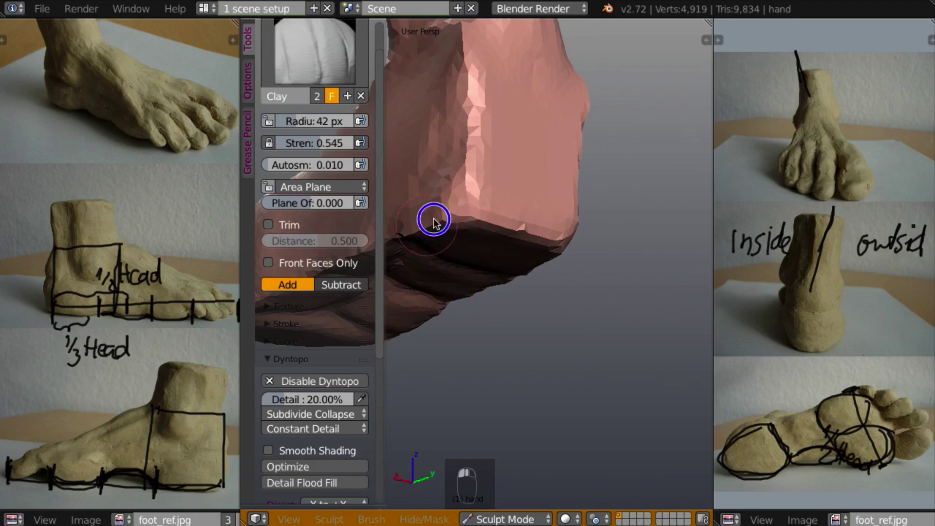
drag(500, 211, 455, 188)
mouse_move(455, 188)
middle_down()
mouse_move(411, 236)
mouse_move(525, 206)
mouse_move(425, 162)
mouse_move(492, 275)
middle_up()
drag(489, 170, 500, 159)
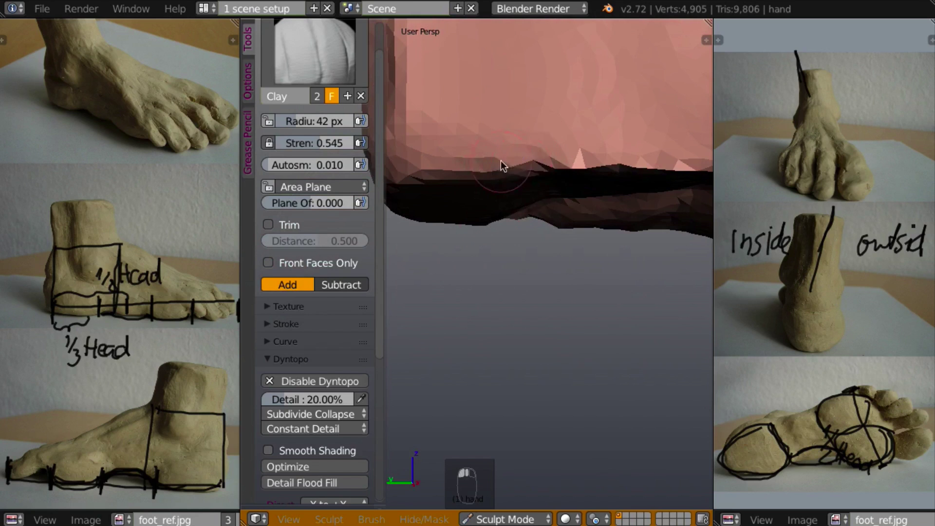
Shape the heel pad on the sole with the Clay brush, rounding its front edge and inner front corner.
mouse_move(501, 160)
middle_down()
mouse_move(545, 40)
mouse_move(612, 159)
mouse_move(524, 182)
middle_up()
click(533, 157)
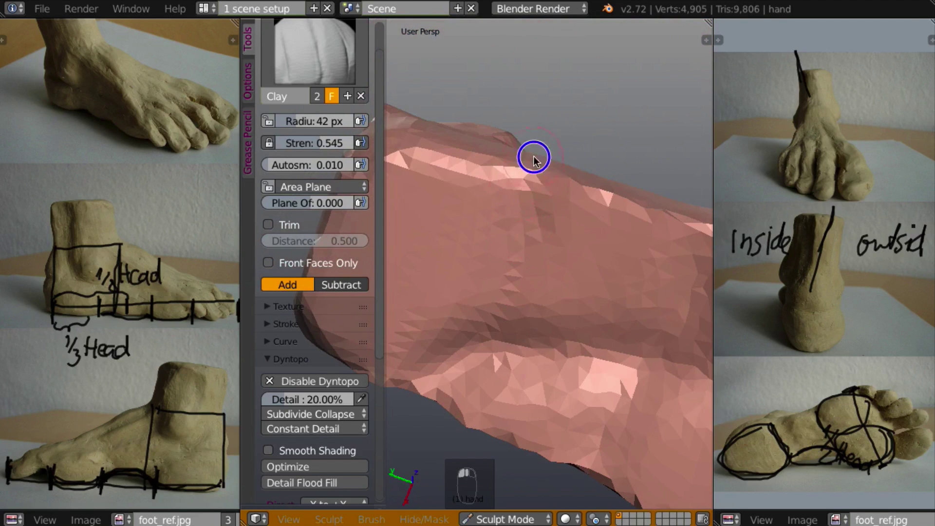
middle_drag(543, 213, 476, 135)
mouse_move(476, 135)
mouse_down()
mouse_move(518, 225)
mouse_move(501, 313)
mouse_up()
mouse_move(569, 263)
middle_down()
mouse_move(605, 226)
mouse_move(591, 199)
middle_up()
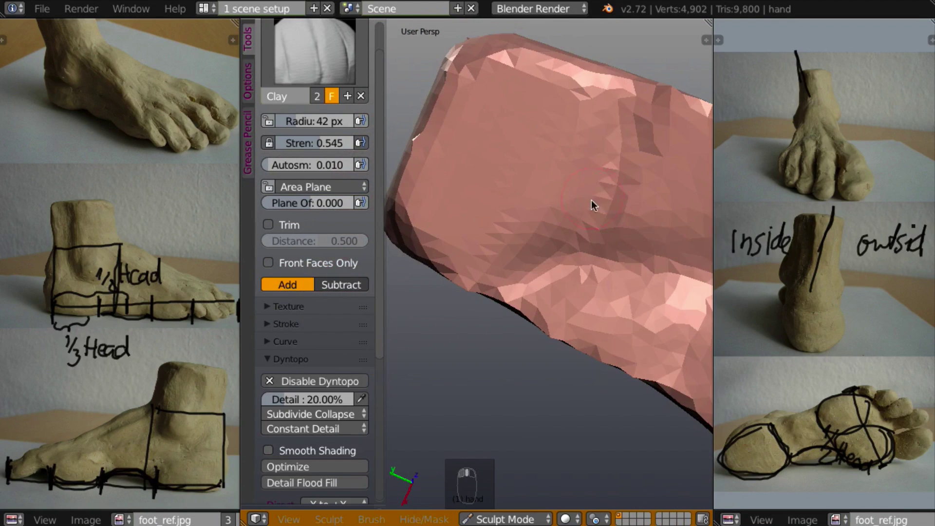
mouse_move(603, 246)
middle_down()
mouse_move(586, 276)
mouse_move(571, 238)
middle_up()
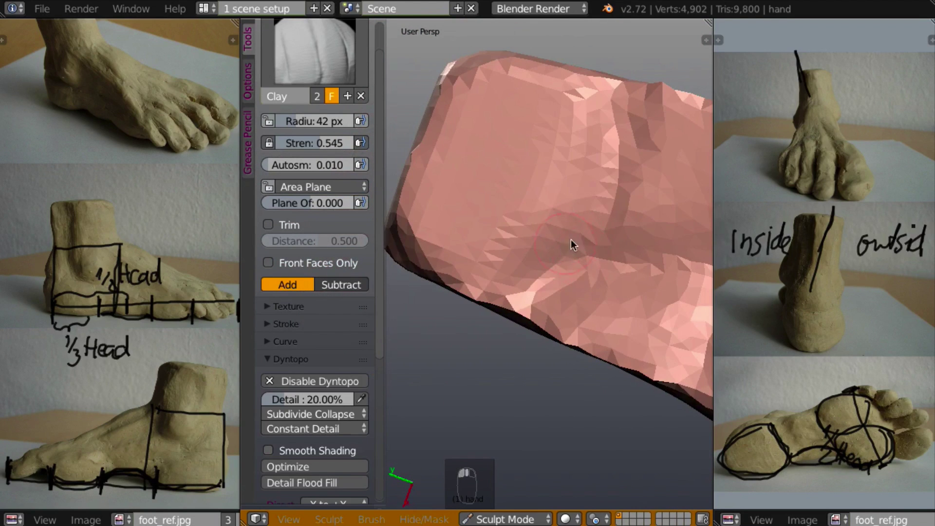
mouse_move(546, 298)
mouse_down()
mouse_move(560, 215)
mouse_move(561, 249)
mouse_move(513, 313)
mouse_move(536, 317)
mouse_move(528, 294)
mouse_move(512, 301)
mouse_move(428, 277)
mouse_move(451, 286)
mouse_move(486, 268)
mouse_up()
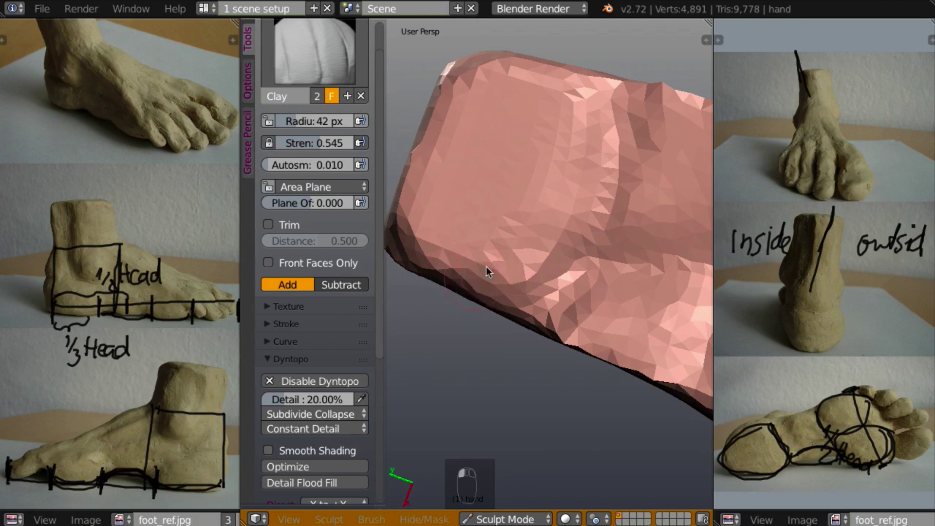
mouse_move(486, 267)
middle_down()
mouse_move(517, 280)
mouse_move(444, 378)
middle_up()
mouse_move(426, 244)
mouse_down()
mouse_move(521, 229)
mouse_move(551, 240)
mouse_up()
mouse_move(551, 240)
middle_down()
mouse_move(619, 210)
mouse_move(571, 294)
mouse_move(558, 359)
mouse_move(605, 317)
mouse_move(579, 299)
mouse_move(557, 327)
mouse_move(481, 318)
middle_up()
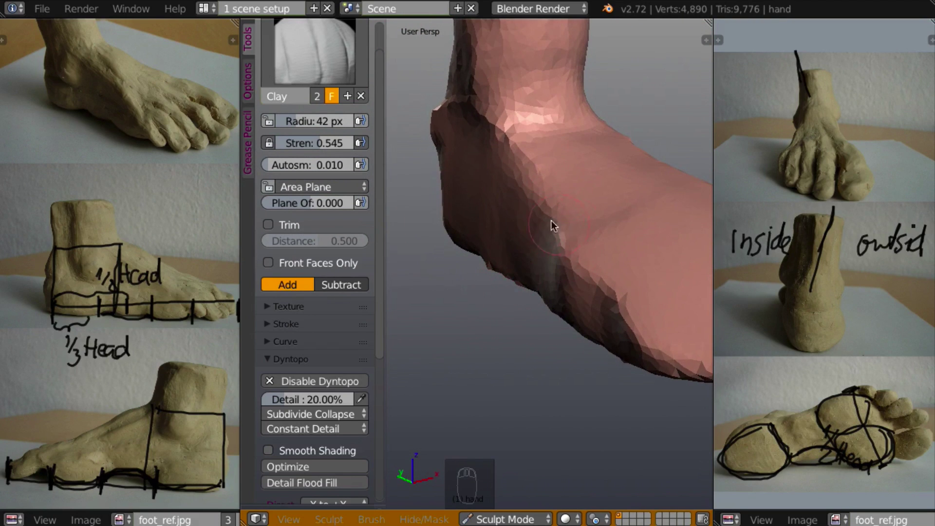
Soften the lower outer edge of the midfoot between the heel and the ball with the Clay brush.
mouse_move(539, 230)
middle_down()
mouse_move(640, 255)
mouse_move(621, 227)
mouse_move(540, 265)
mouse_move(605, 214)
mouse_move(635, 159)
mouse_move(644, 220)
middle_up()
scroll(602, 234, up, 5)
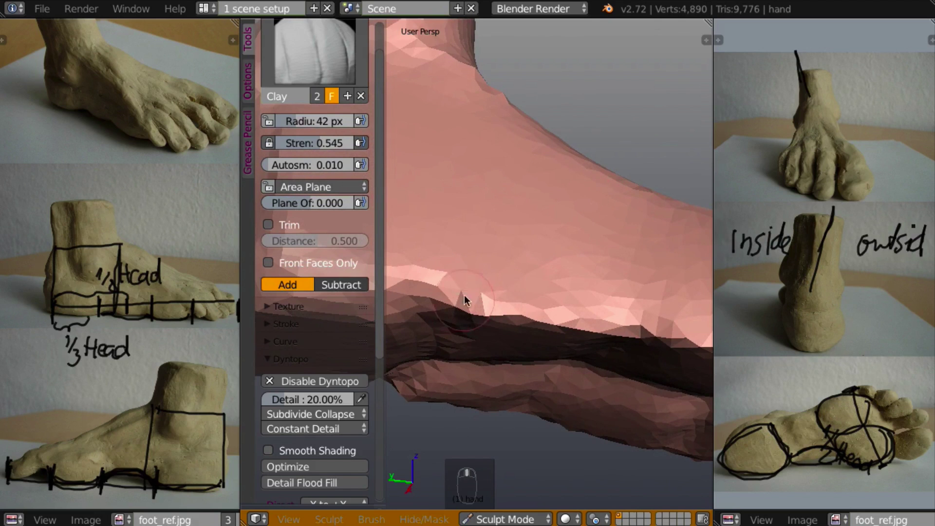
mouse_move(463, 295)
mouse_down()
mouse_move(450, 315)
mouse_move(471, 308)
mouse_move(547, 330)
mouse_move(616, 334)
mouse_move(551, 338)
mouse_up()
mouse_move(551, 337)
middle_down()
mouse_move(534, 375)
mouse_move(538, 271)
mouse_move(506, 302)
middle_up()
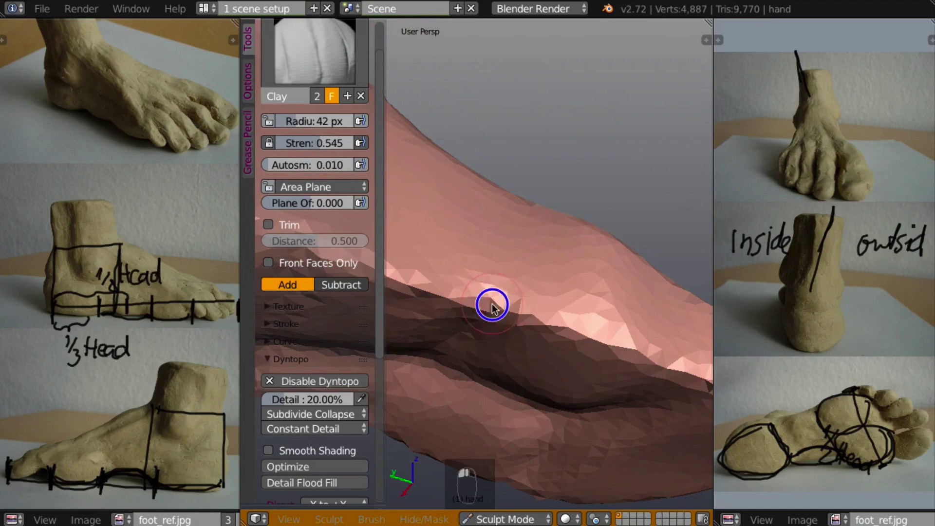
drag(492, 306, 488, 323)
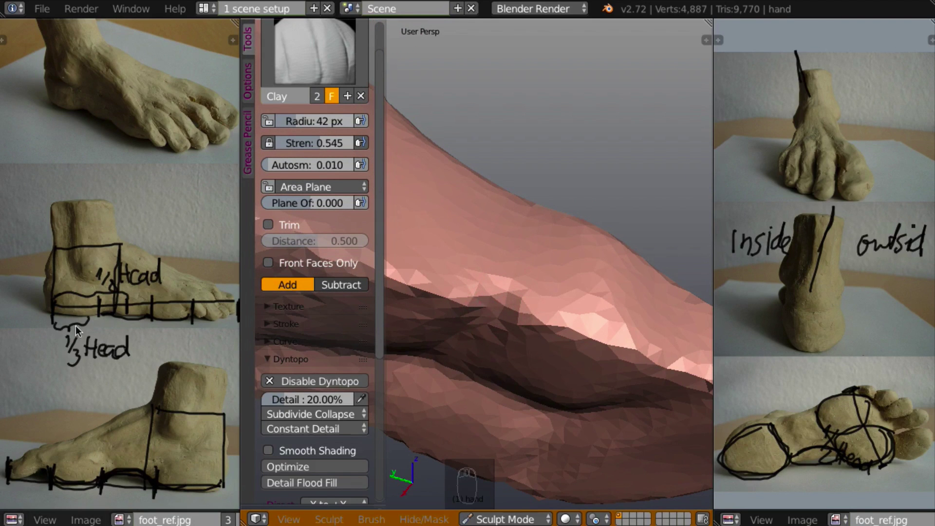
mouse_move(405, 328)
middle_down()
mouse_move(535, 407)
mouse_move(517, 319)
mouse_move(541, 328)
middle_up()
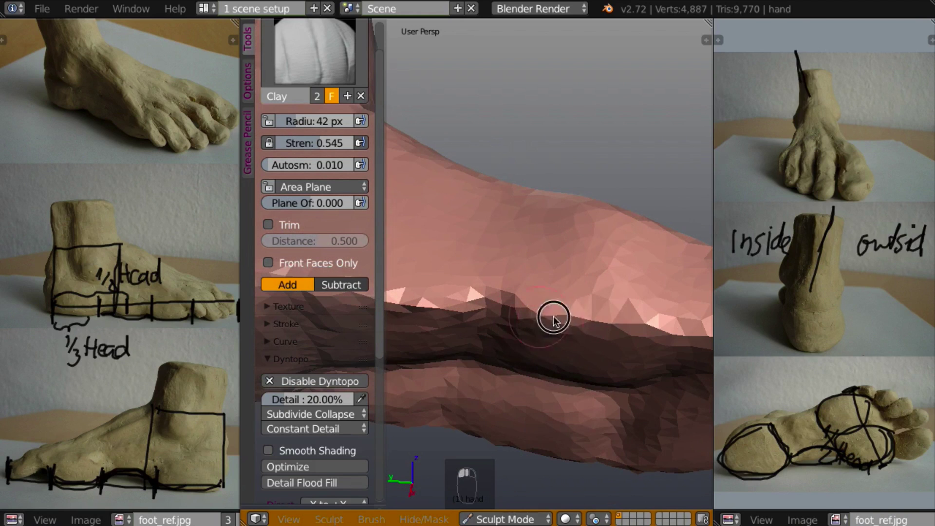
mouse_move(590, 304)
middle_down()
mouse_move(556, 396)
mouse_move(586, 313)
middle_up()
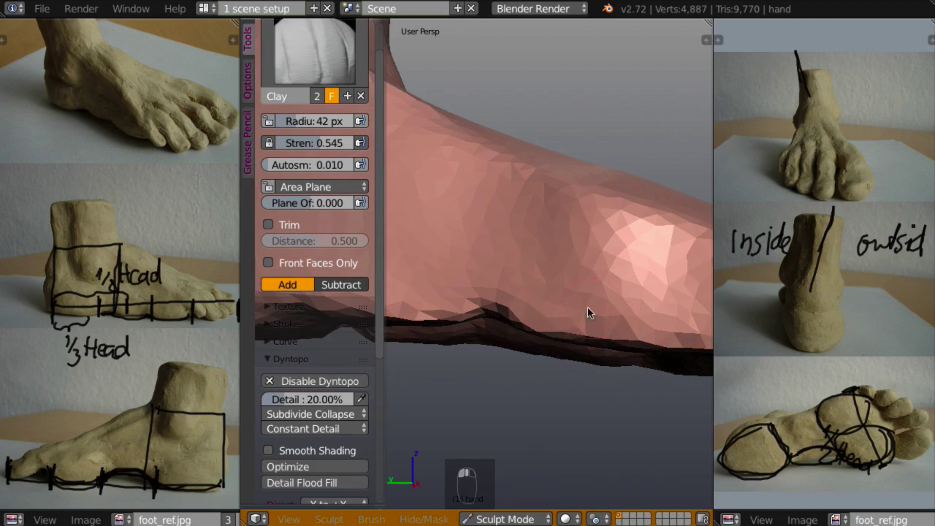
mouse_move(535, 336)
mouse_down()
mouse_move(653, 339)
mouse_move(578, 340)
mouse_up()
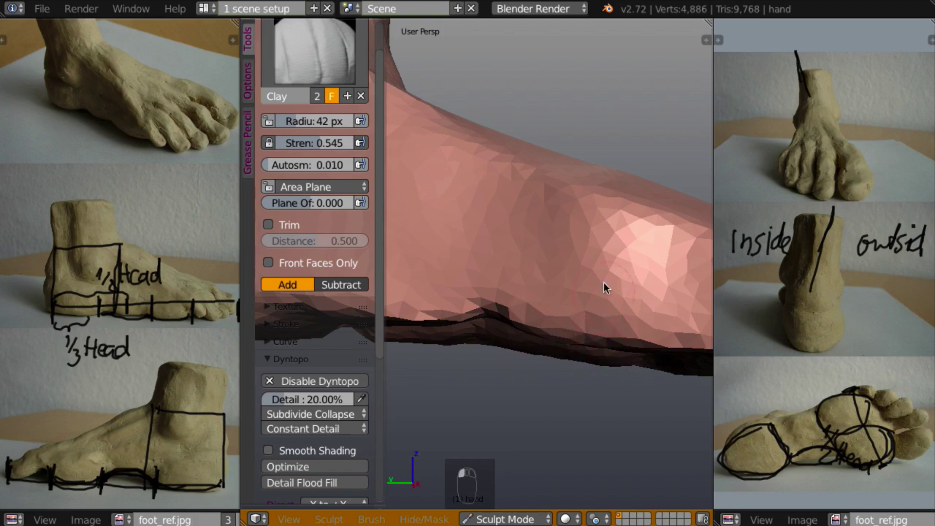
mouse_move(605, 286)
middle_down()
mouse_move(608, 226)
mouse_move(614, 259)
mouse_move(617, 226)
mouse_move(640, 309)
mouse_move(645, 261)
middle_up()
click(598, 258)
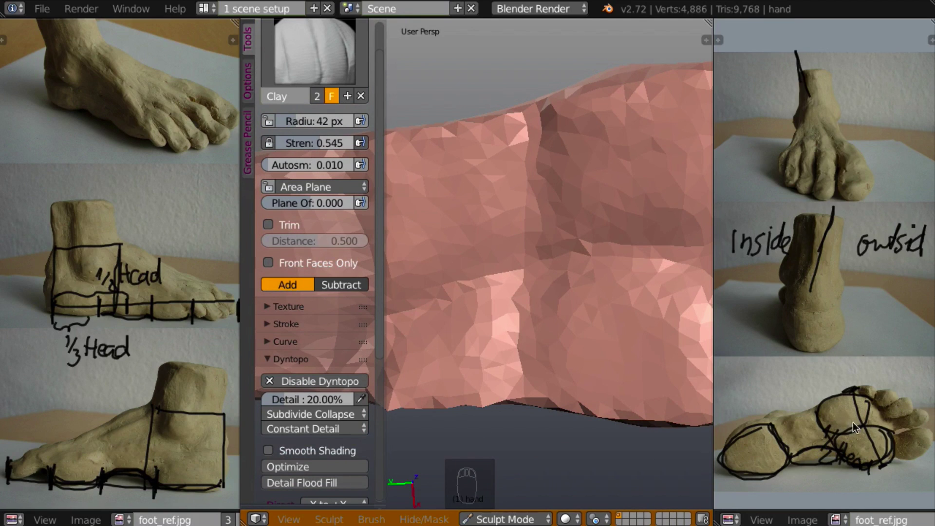
Remove the grease pencil annotations from both reference image editors.
key(n)
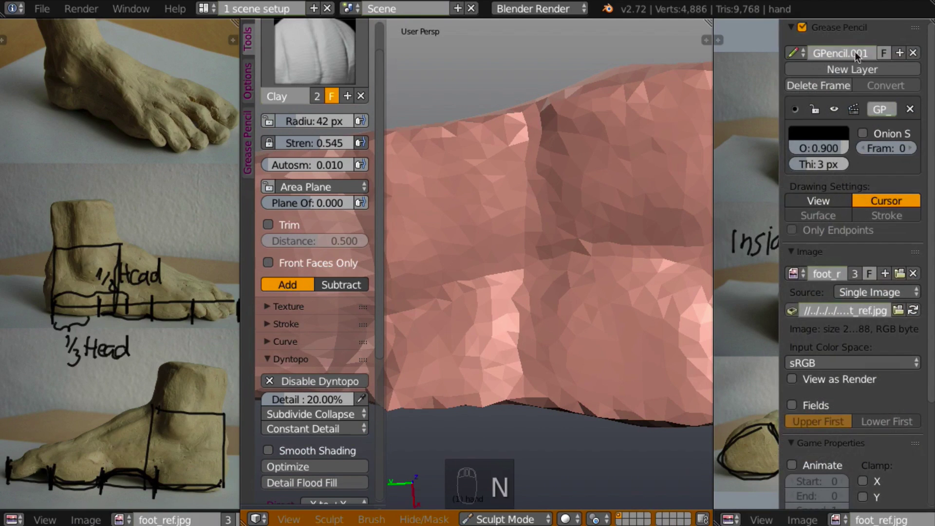
click(914, 52)
key(n)
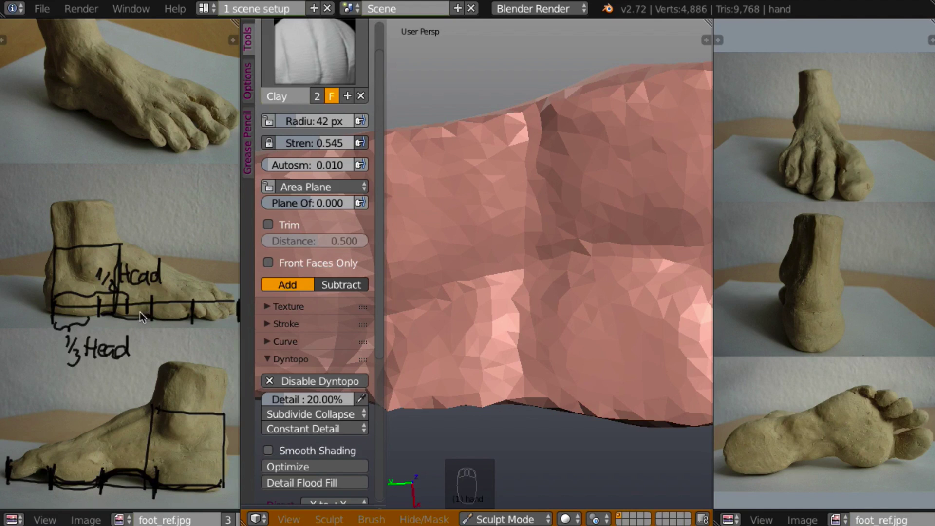
key(n)
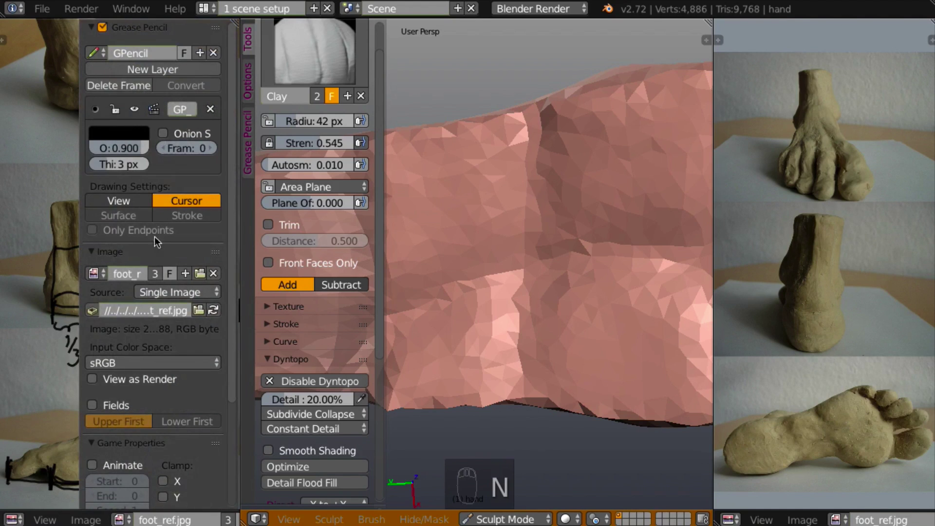
click(213, 53)
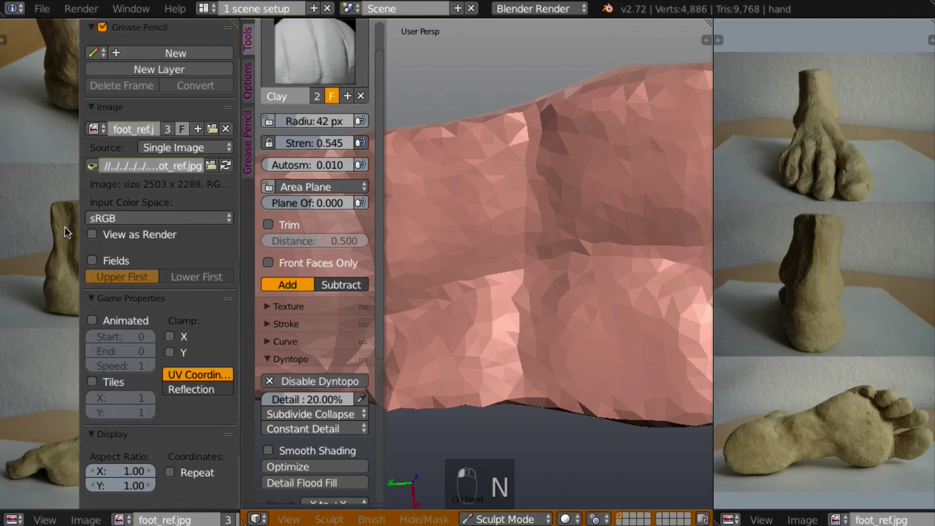
key(n)
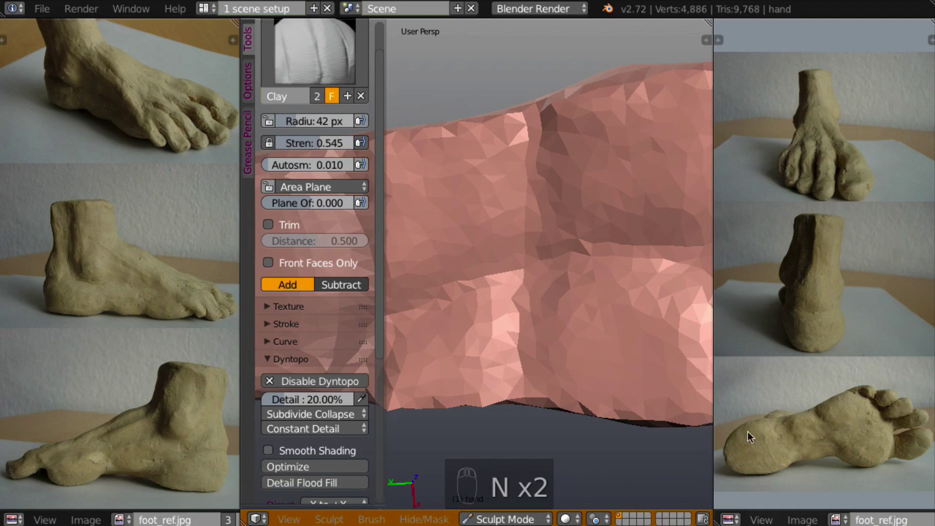
Shape the inner arch on the sole between the ball and the heel pad with the Clay brush.
mouse_move(660, 405)
middle_down()
mouse_move(642, 463)
mouse_move(649, 409)
mouse_move(635, 432)
mouse_move(663, 369)
mouse_move(619, 388)
middle_up()
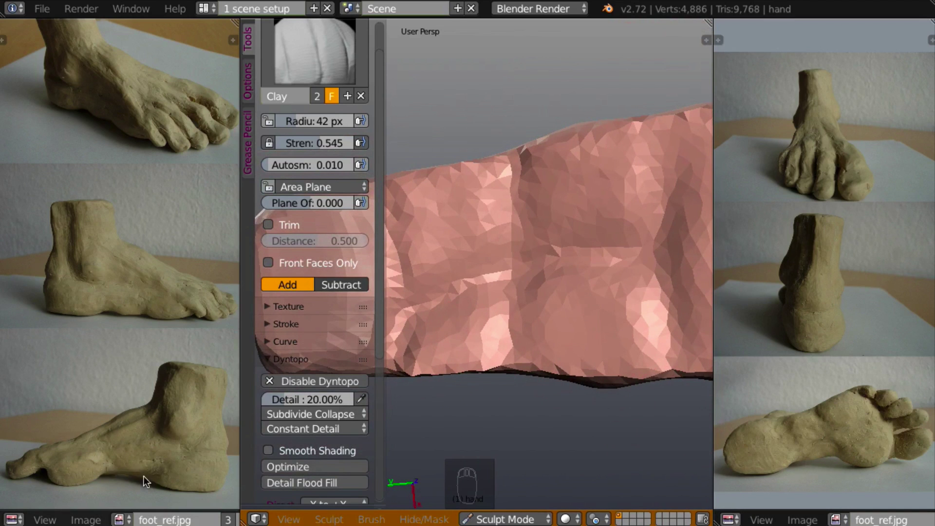
middle_drag(470, 376, 492, 407)
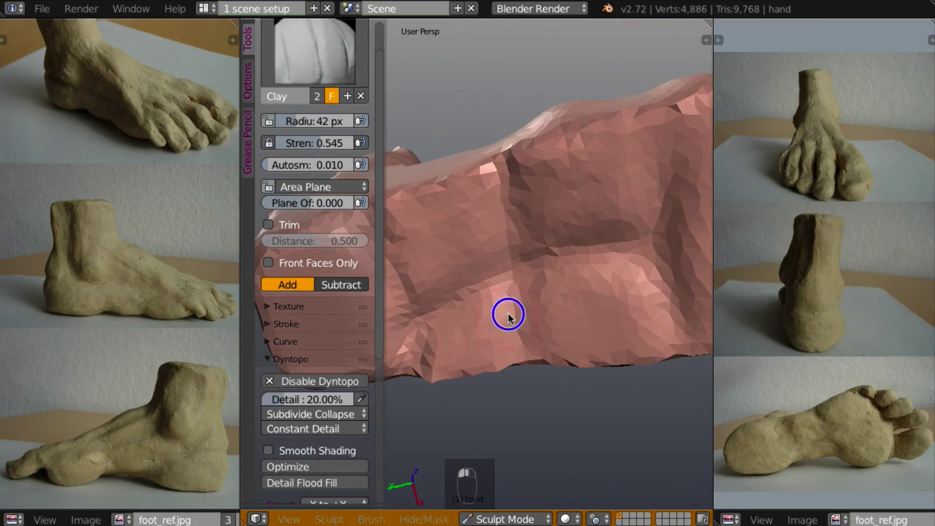
mouse_move(508, 315)
mouse_down()
mouse_move(478, 308)
mouse_move(436, 355)
mouse_move(497, 361)
mouse_move(463, 355)
mouse_move(457, 321)
mouse_move(468, 350)
mouse_move(463, 313)
mouse_move(480, 351)
mouse_move(512, 306)
mouse_up()
mouse_move(511, 322)
mouse_down()
mouse_move(494, 364)
mouse_move(501, 296)
mouse_move(478, 328)
mouse_move(430, 345)
mouse_move(419, 377)
mouse_move(449, 361)
mouse_up()
mouse_move(448, 361)
middle_down()
mouse_move(480, 359)
mouse_move(477, 390)
mouse_move(411, 367)
mouse_move(411, 434)
mouse_move(401, 407)
mouse_move(584, 380)
mouse_move(553, 382)
middle_up()
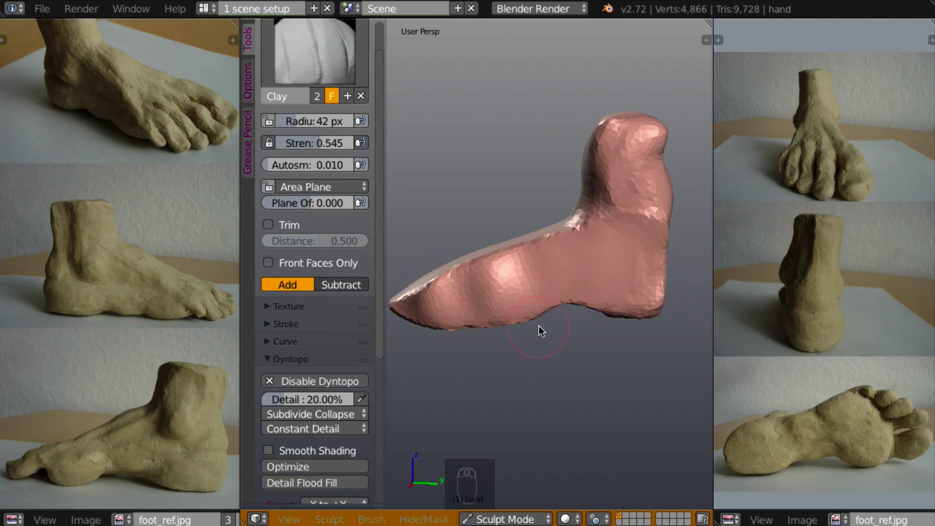
Soften the sole's edges around the ball pads and refine the groove behind the toe section with the Clay brush.
middle_drag(538, 309, 553, 284)
scroll(559, 309, up, 3)
mouse_move(578, 334)
mouse_down()
mouse_move(563, 334)
mouse_move(580, 355)
mouse_move(609, 317)
mouse_move(564, 332)
mouse_move(545, 353)
mouse_up()
mouse_move(543, 349)
middle_down()
mouse_move(665, 396)
mouse_move(633, 405)
mouse_move(603, 356)
mouse_move(609, 333)
mouse_move(618, 338)
mouse_move(575, 265)
mouse_move(539, 233)
mouse_move(536, 297)
mouse_move(530, 249)
middle_up()
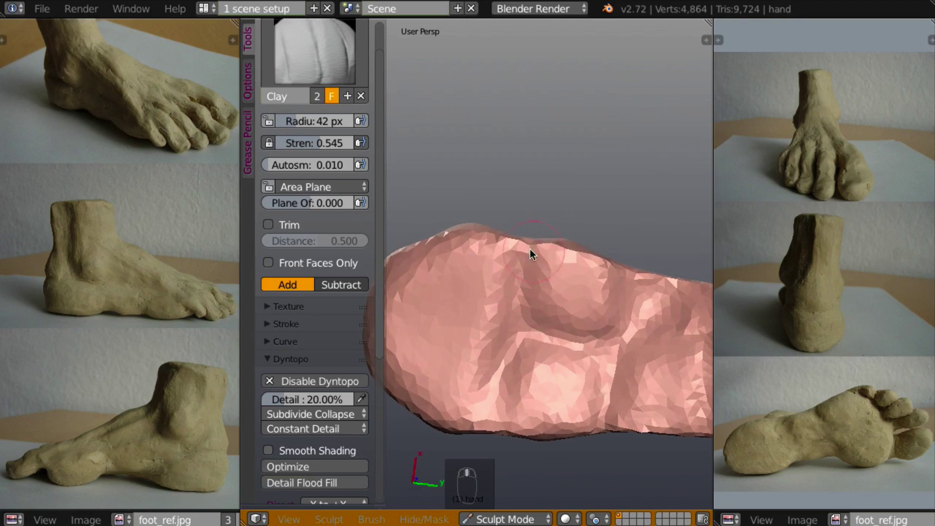
mouse_move(530, 250)
mouse_down()
mouse_move(519, 248)
mouse_move(513, 305)
mouse_move(484, 356)
mouse_move(534, 303)
mouse_move(525, 261)
mouse_move(529, 272)
mouse_up()
mouse_move(527, 307)
middle_down()
mouse_move(531, 326)
mouse_move(551, 304)
middle_up()
scroll(544, 311, down, 2)
middle_drag(521, 345, 502, 346)
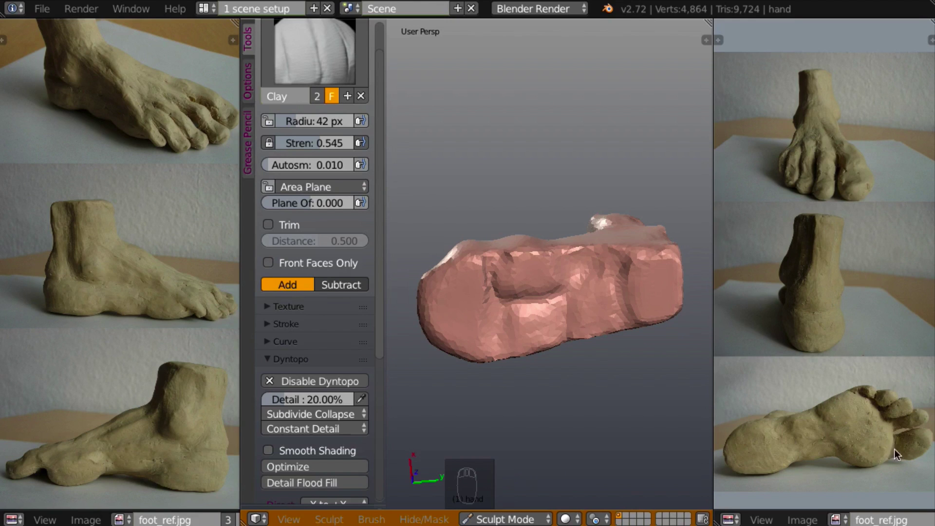
mouse_move(629, 335)
middle_down()
mouse_move(575, 316)
mouse_move(603, 326)
middle_up()
mouse_move(502, 326)
mouse_down()
mouse_move(528, 340)
mouse_move(518, 323)
mouse_move(546, 346)
mouse_move(530, 326)
mouse_move(558, 329)
mouse_move(578, 296)
mouse_move(566, 313)
mouse_move(559, 302)
mouse_move(507, 306)
mouse_move(528, 326)
mouse_move(511, 343)
mouse_move(523, 337)
mouse_up()
mouse_move(523, 337)
middle_down()
mouse_move(568, 368)
mouse_move(582, 423)
mouse_move(578, 353)
mouse_move(567, 443)
mouse_move(608, 339)
mouse_move(663, 275)
middle_up()
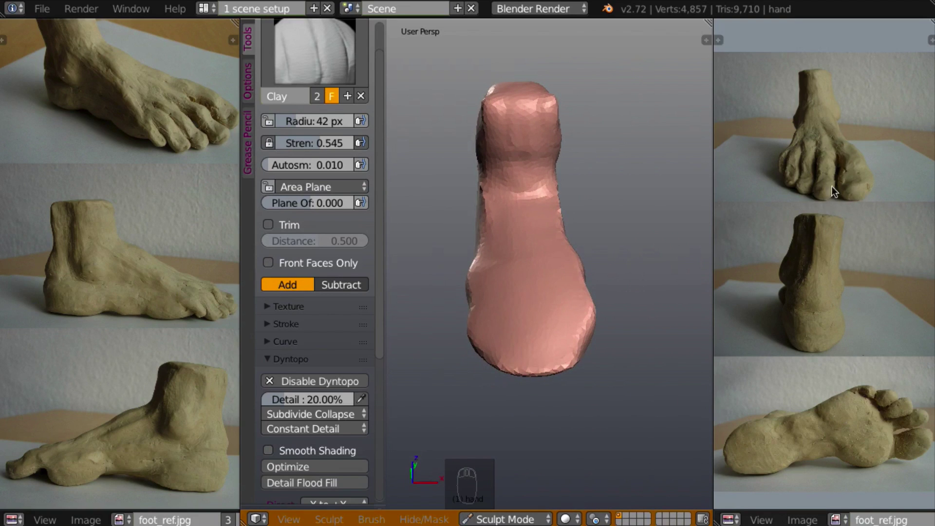
Build up the front corner of the toe section on the big-toe side with the Clay brush.
mouse_move(584, 341)
middle_down()
mouse_move(574, 348)
mouse_move(538, 322)
middle_up()
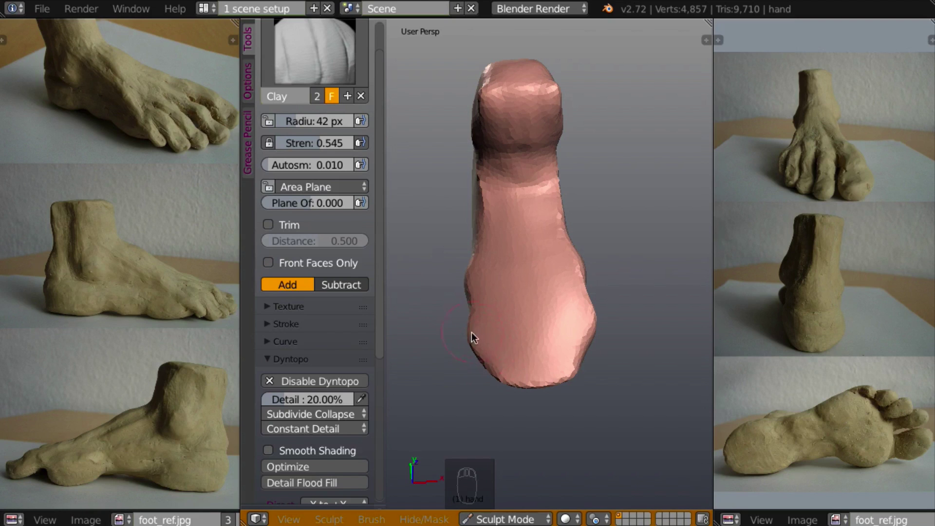
mouse_move(522, 336)
middle_down()
mouse_move(512, 369)
mouse_move(562, 373)
middle_up()
drag(549, 367, 526, 378)
mouse_move(526, 378)
middle_down()
mouse_move(614, 397)
mouse_move(547, 324)
middle_up()
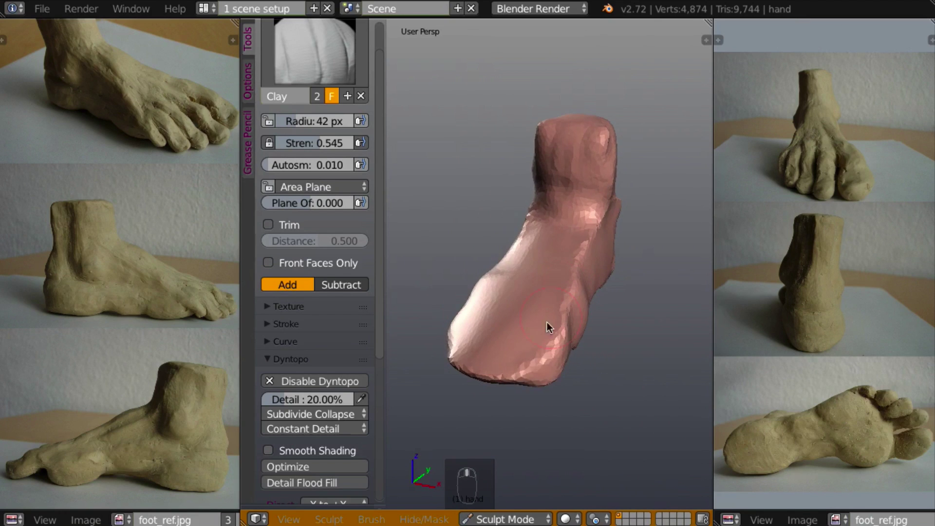
drag(529, 377, 529, 389)
mouse_move(563, 334)
middle_down()
mouse_move(500, 252)
mouse_move(591, 372)
middle_up()
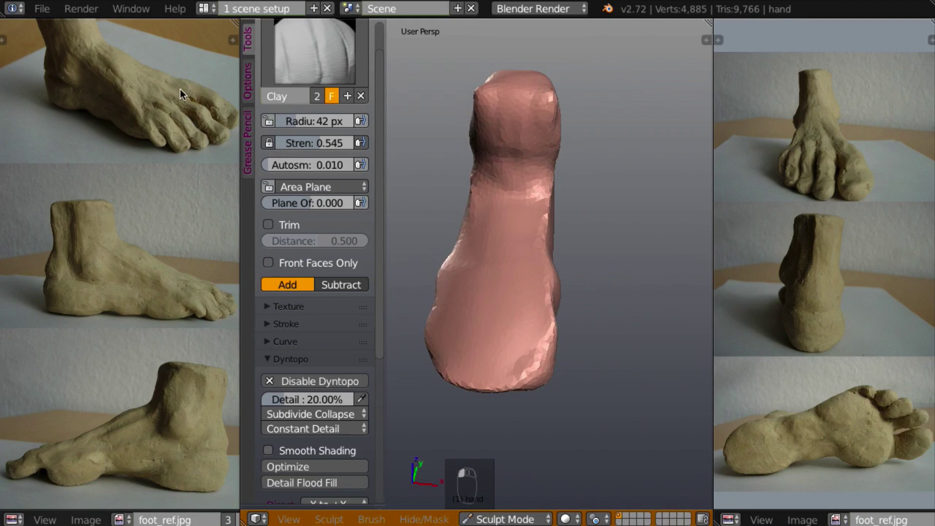
Annotate the references with grease pencil lines across the toe bases and toes in the upper view and behind the toes on the sole.
key(d)
key(d)
key(d)
key(d)
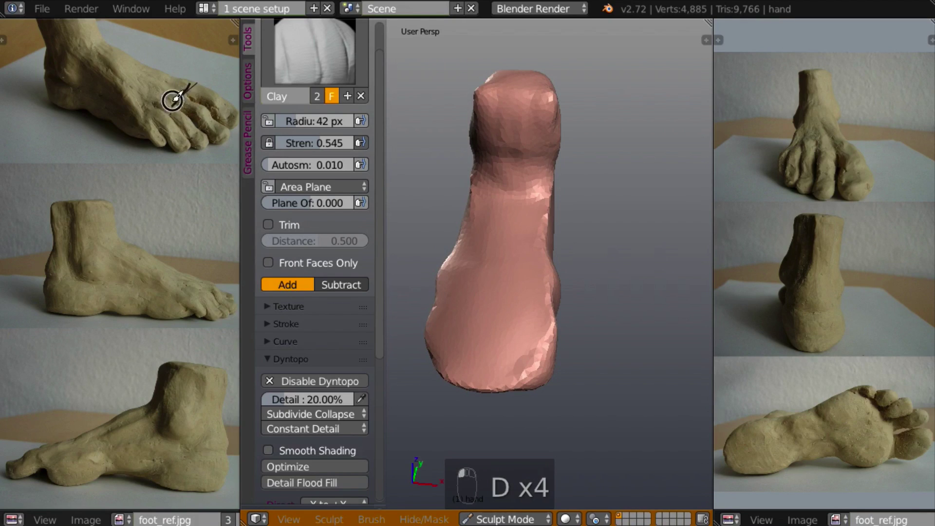
drag(172, 100, 198, 82)
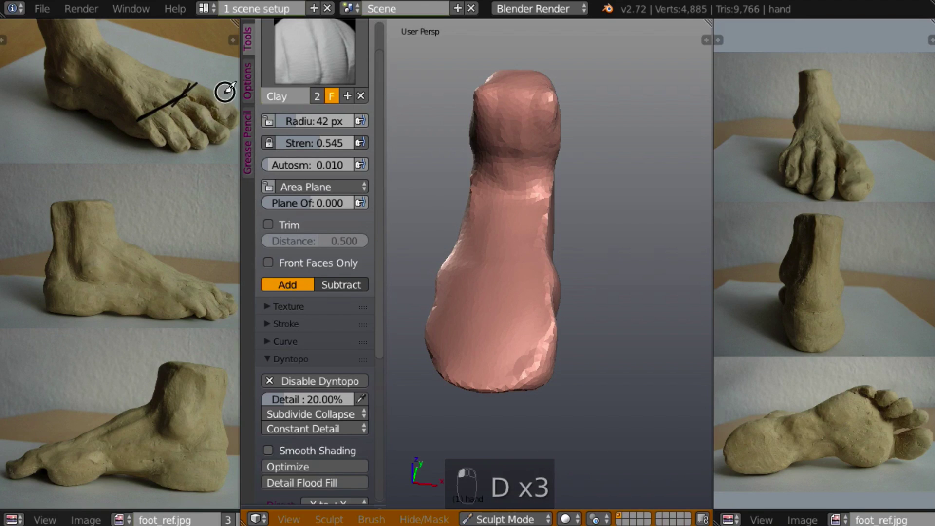
drag(225, 91, 160, 141)
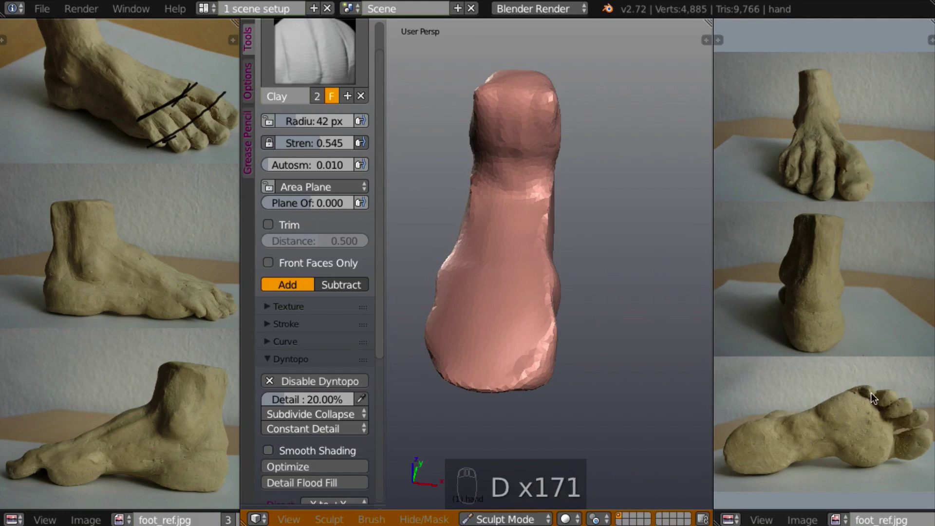
drag(870, 387, 896, 460)
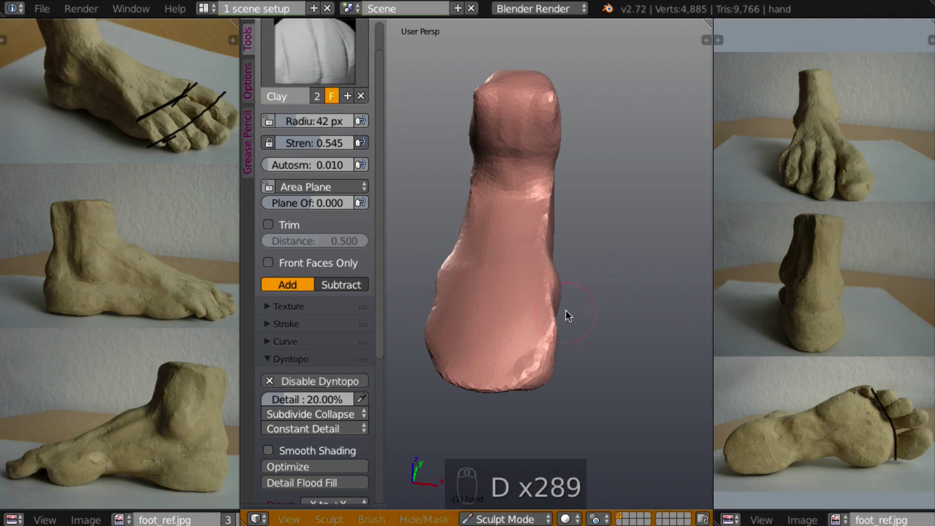
Carve the line separating the toe section from the ball around the sole, side and top of the foot with the Crease brush.
mouse_move(566, 311)
middle_down()
mouse_move(630, 194)
mouse_move(572, 249)
mouse_move(588, 176)
middle_up()
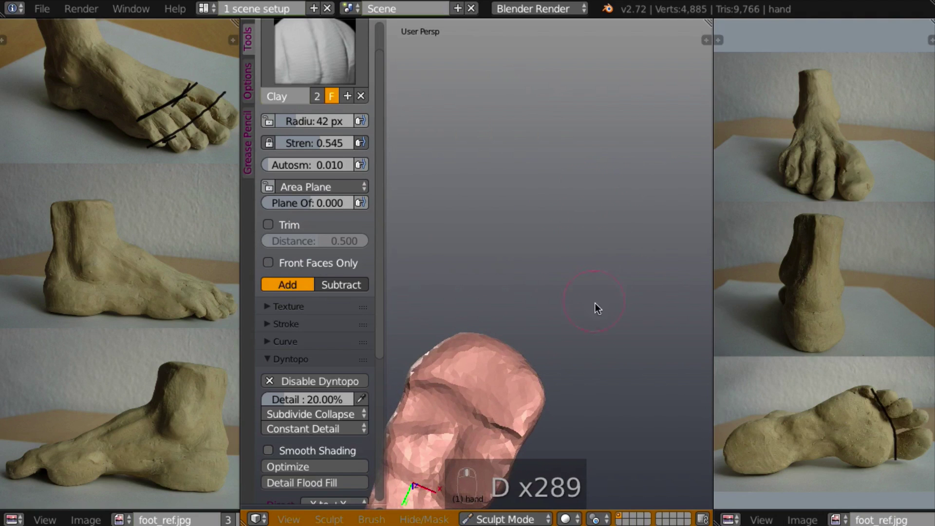
mouse_move(586, 325)
middle_down()
mouse_move(617, 256)
mouse_move(545, 297)
mouse_move(568, 285)
mouse_move(513, 207)
mouse_move(530, 218)
middle_up()
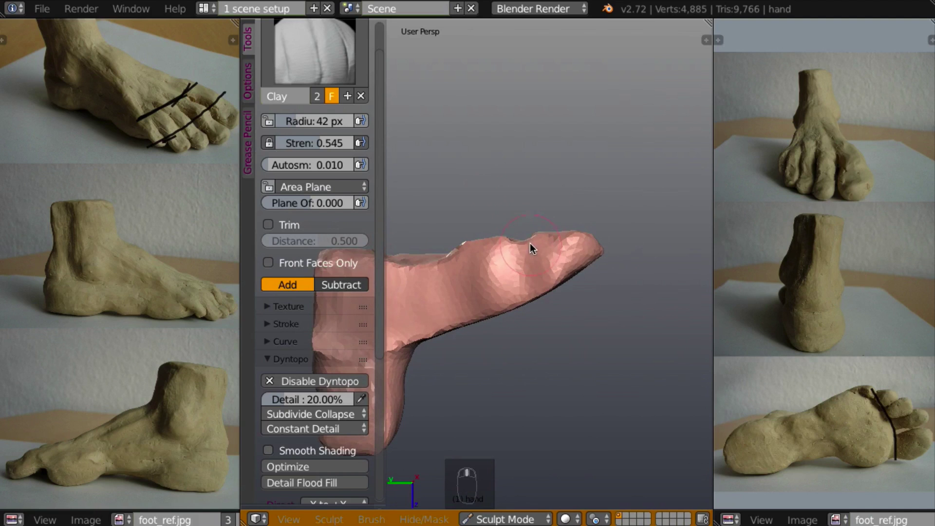
mouse_move(528, 265)
middle_down()
mouse_move(524, 306)
mouse_move(539, 327)
middle_up()
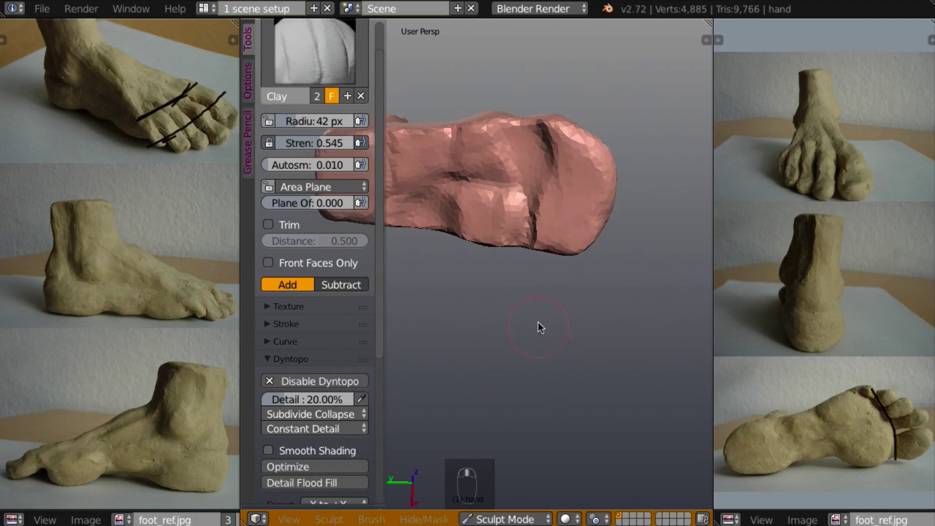
key(shift+c)
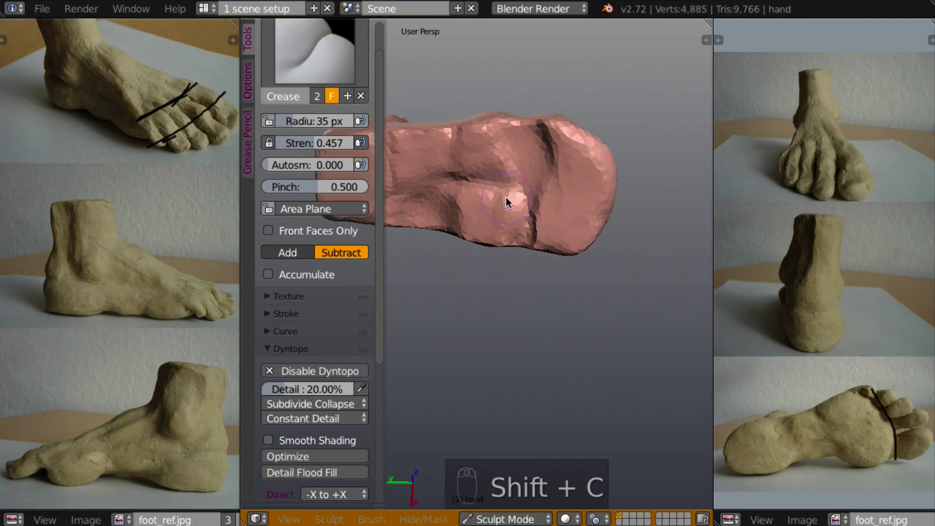
mouse_move(518, 131)
mouse_down()
mouse_move(536, 117)
mouse_move(533, 126)
mouse_up()
mouse_move(534, 126)
middle_down()
mouse_move(563, 251)
mouse_move(531, 115)
mouse_move(449, 271)
middle_up()
middle_drag(547, 211, 538, 138)
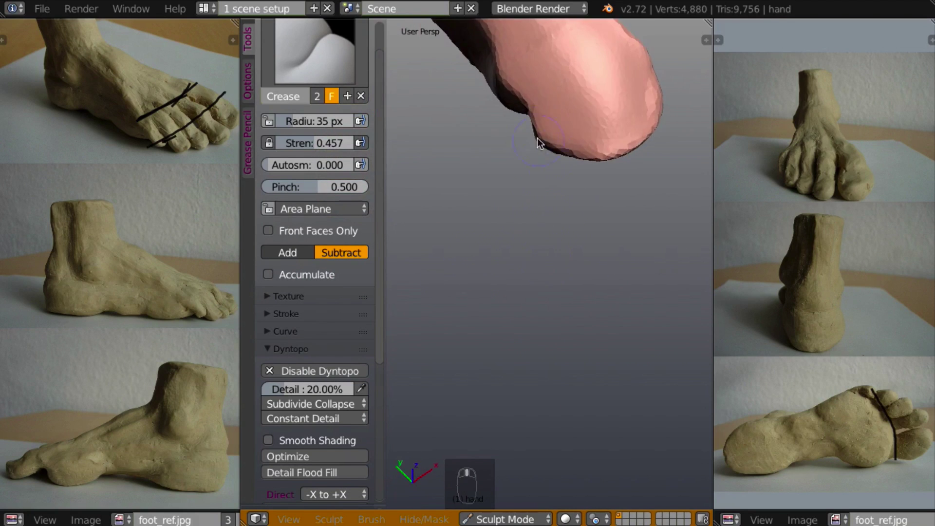
drag(531, 114, 549, 106)
mouse_move(538, 247)
middle_down()
mouse_move(520, 292)
mouse_move(508, 223)
middle_up()
mouse_move(509, 223)
mouse_down()
mouse_move(556, 247)
mouse_move(552, 240)
mouse_move(598, 246)
mouse_move(496, 217)
mouse_up()
mouse_move(495, 218)
middle_down()
mouse_move(532, 250)
mouse_move(536, 296)
mouse_move(525, 294)
mouse_move(556, 258)
middle_up()
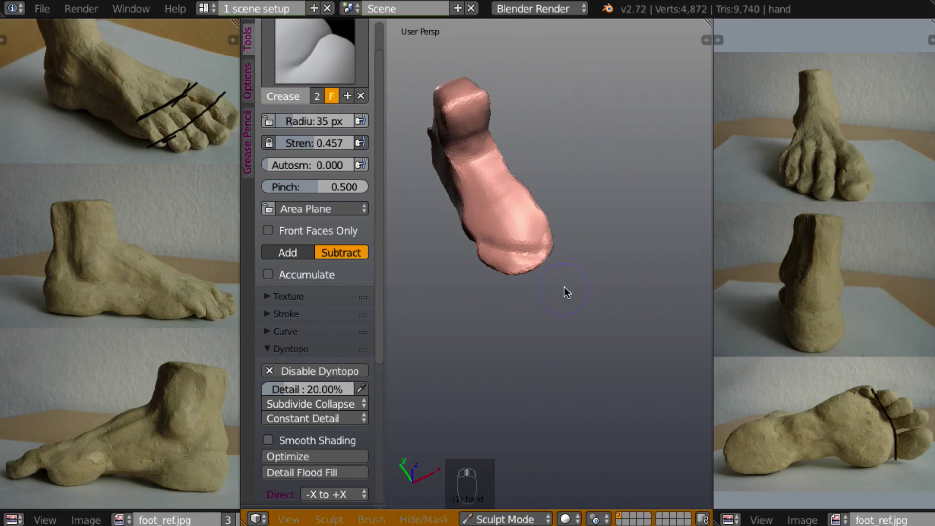
Flatten the upper and front surface of the toe section with the Scrape/Peaks brush.
key(l)
mouse_move(557, 298)
middle_down()
mouse_move(582, 261)
mouse_move(572, 319)
middle_up()
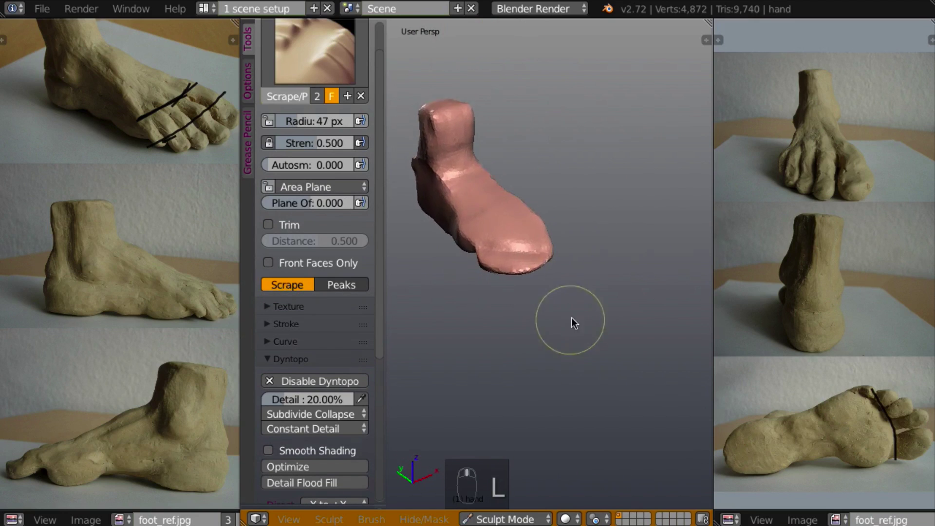
scroll(595, 273, up, 4)
mouse_move(620, 261)
mouse_down()
mouse_move(627, 279)
mouse_move(542, 277)
mouse_move(559, 275)
mouse_move(495, 257)
mouse_move(492, 276)
mouse_move(530, 286)
mouse_up()
middle_drag(530, 286, 605, 285)
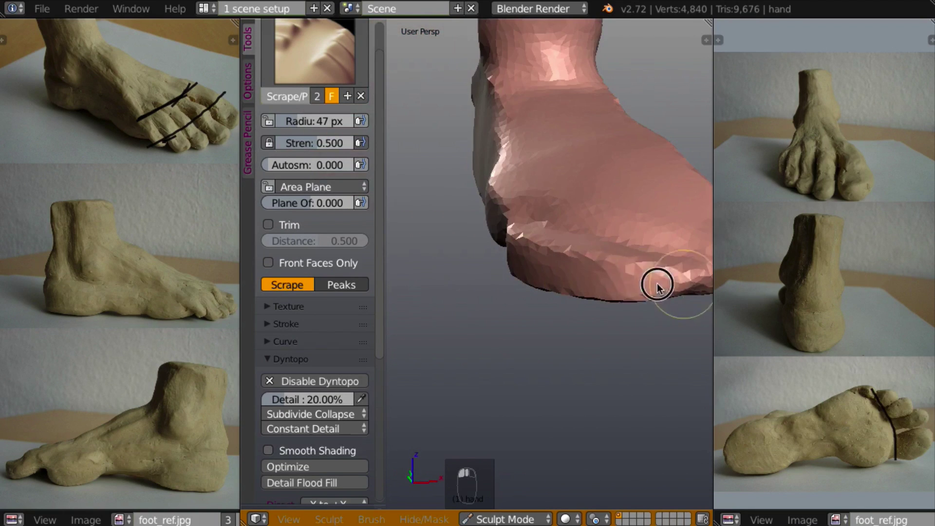
drag(657, 287, 553, 265)
mouse_move(553, 265)
middle_down()
mouse_move(681, 286)
mouse_move(584, 270)
middle_up()
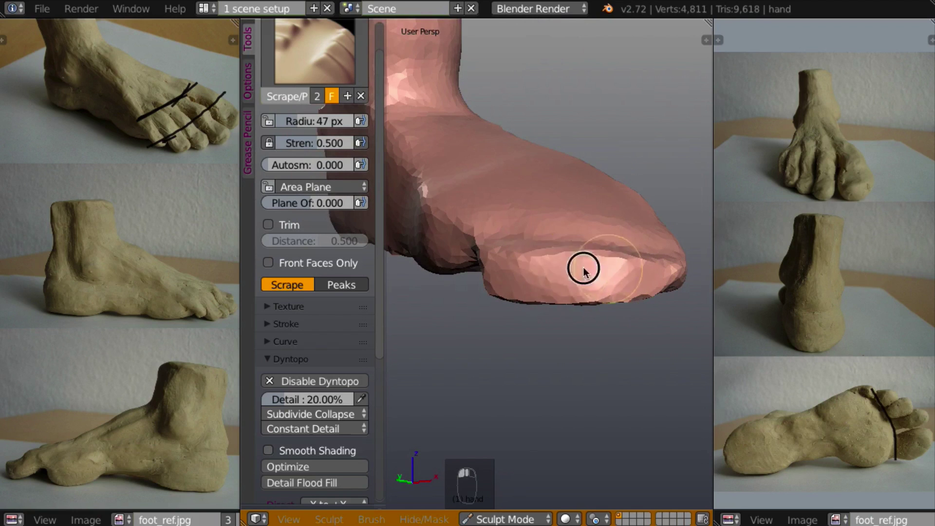
mouse_move(583, 269)
mouse_down()
mouse_move(601, 290)
mouse_move(578, 273)
mouse_move(506, 269)
mouse_move(530, 290)
mouse_up()
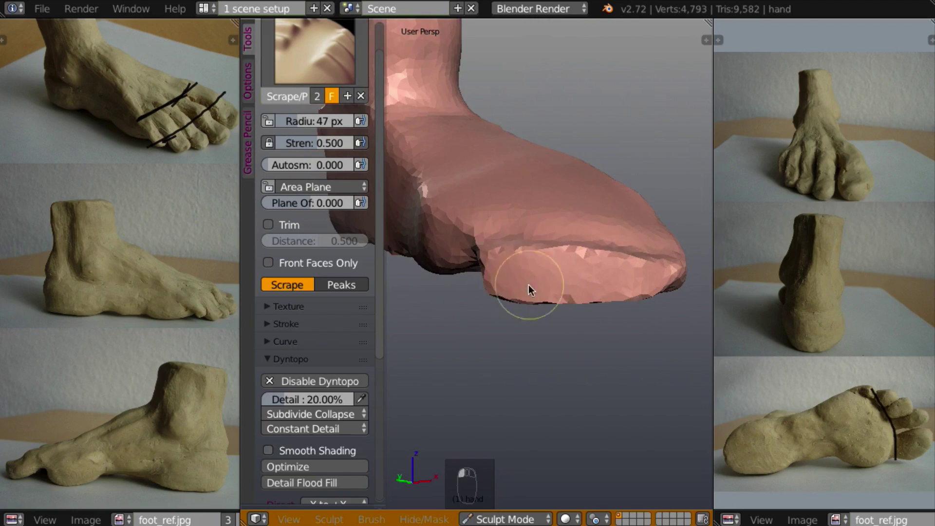
Scrape the toe section's top, front edge and corners into a smoother slope with the Scrape/Peaks brush.
mouse_move(528, 284)
middle_down()
mouse_move(501, 386)
mouse_move(640, 223)
middle_up()
mouse_move(641, 223)
mouse_down()
mouse_move(572, 294)
mouse_move(510, 265)
mouse_move(551, 284)
mouse_move(508, 270)
mouse_move(567, 263)
mouse_move(540, 307)
mouse_up()
middle_drag(541, 306, 564, 280)
mouse_move(565, 280)
mouse_down()
mouse_move(650, 293)
mouse_move(607, 284)
mouse_move(649, 305)
mouse_move(674, 292)
mouse_move(621, 300)
mouse_move(501, 259)
mouse_up()
mouse_move(501, 258)
middle_down()
mouse_move(655, 321)
mouse_move(662, 308)
mouse_move(576, 294)
middle_up()
mouse_move(576, 294)
mouse_down()
mouse_move(638, 290)
mouse_move(489, 267)
mouse_move(545, 292)
mouse_up()
mouse_move(545, 292)
middle_down()
mouse_move(671, 312)
mouse_move(565, 411)
mouse_move(583, 378)
mouse_move(566, 324)
mouse_move(647, 274)
middle_up()
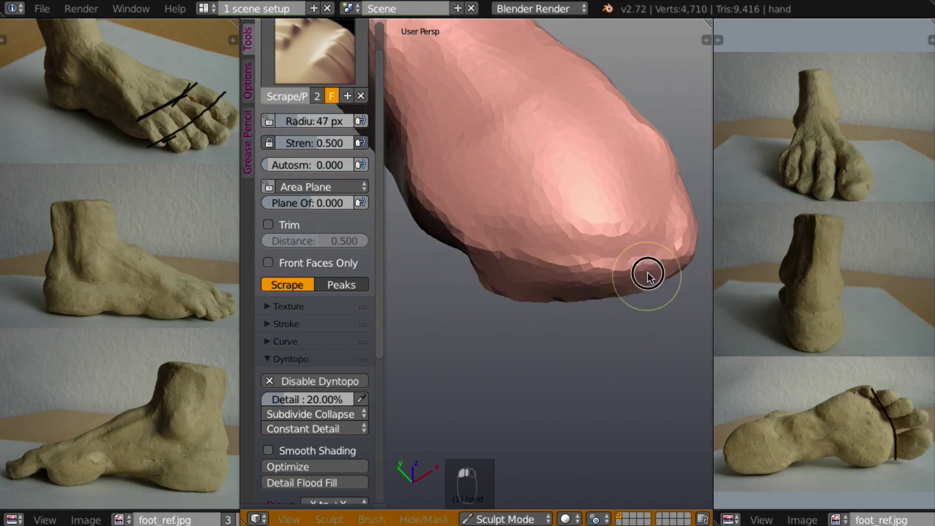
mouse_move(647, 273)
mouse_down()
mouse_move(545, 276)
mouse_move(578, 267)
mouse_up()
middle_drag(578, 268, 593, 292)
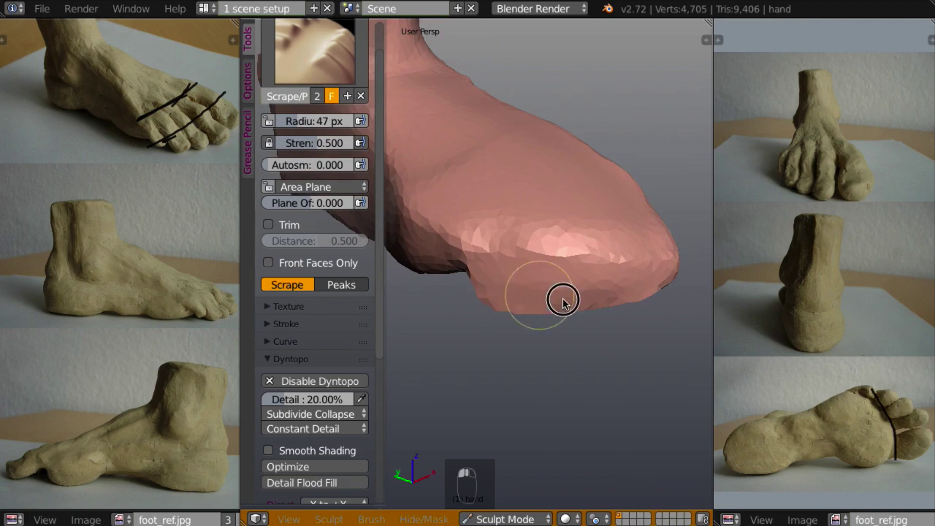
mouse_move(562, 301)
mouse_down()
mouse_move(552, 300)
mouse_move(592, 300)
mouse_up()
mouse_move(592, 300)
middle_down()
mouse_move(565, 196)
mouse_move(625, 141)
mouse_move(620, 165)
middle_up()
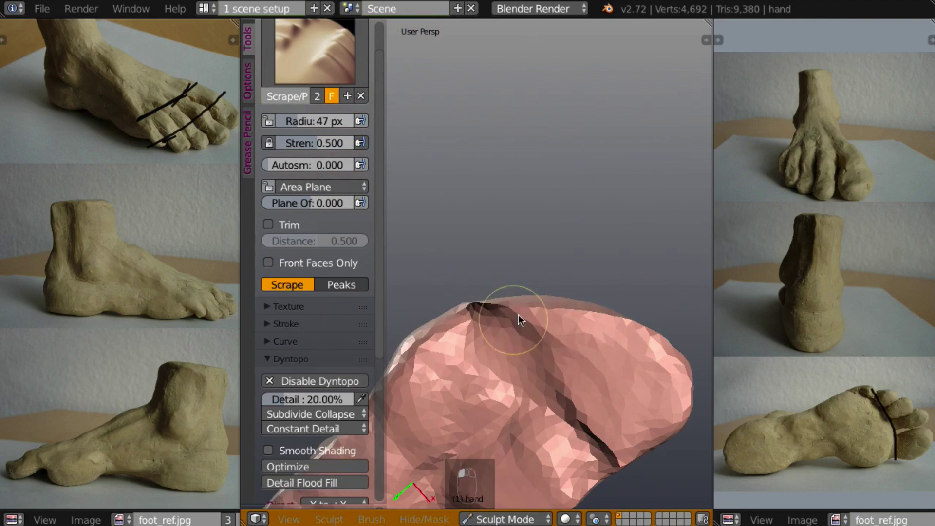
Trace the inner arch and outer midfoot contours on the sole reference with the grease pencil.
scroll(560, 326, down, 5)
mouse_move(530, 359)
middle_down()
mouse_move(595, 341)
mouse_move(634, 313)
middle_up()
scroll(628, 316, up, 3)
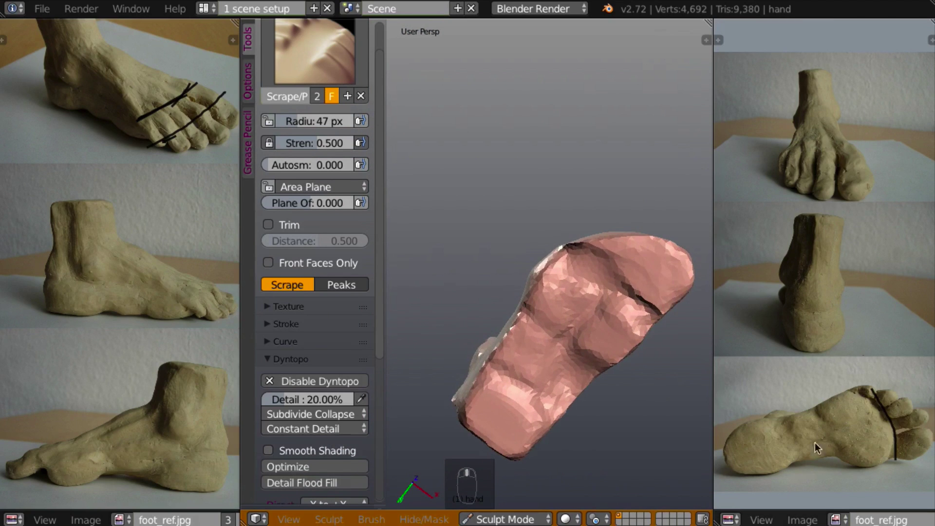
mouse_move(595, 382)
middle_down()
mouse_move(572, 355)
mouse_move(604, 388)
mouse_move(601, 372)
mouse_move(590, 409)
middle_up()
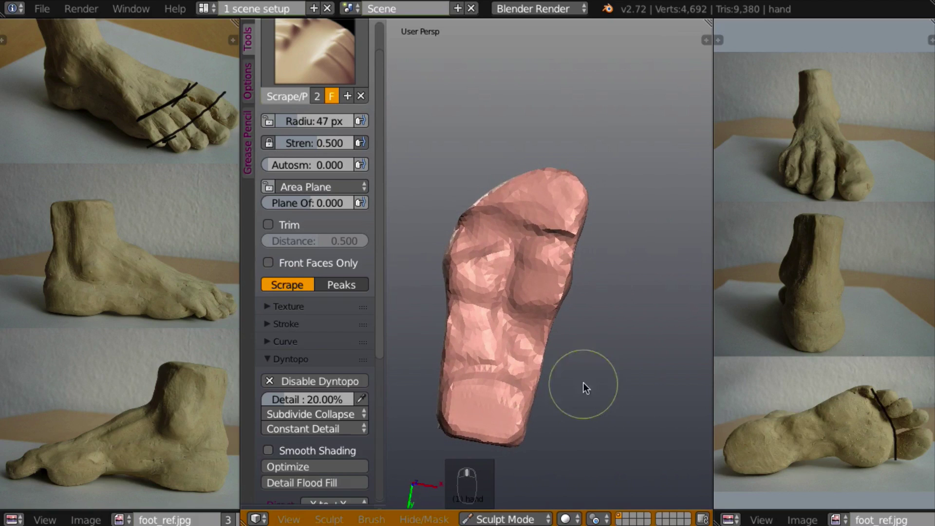
mouse_move(612, 372)
middle_down()
mouse_move(597, 396)
mouse_move(681, 403)
middle_up()
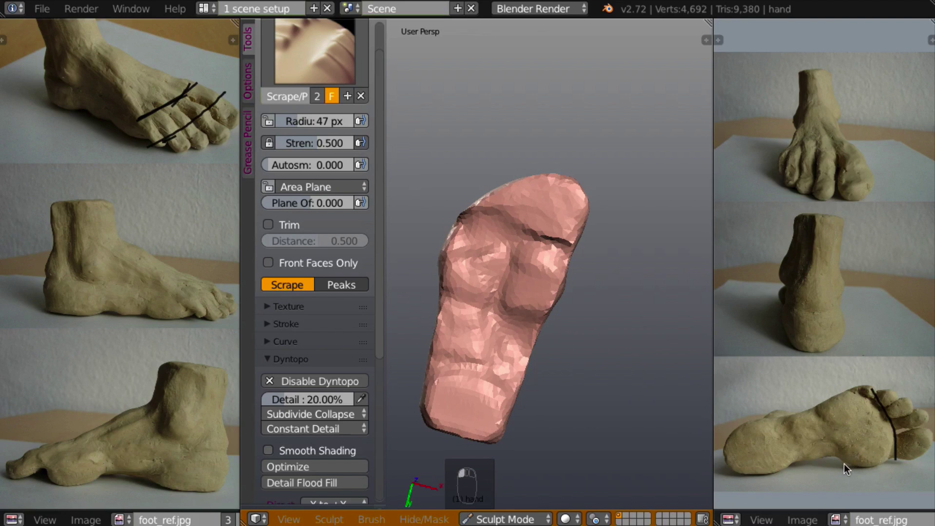
key(d)
key(d)
mouse_move(855, 469)
mouse_down()
mouse_move(814, 457)
mouse_move(782, 469)
mouse_up()
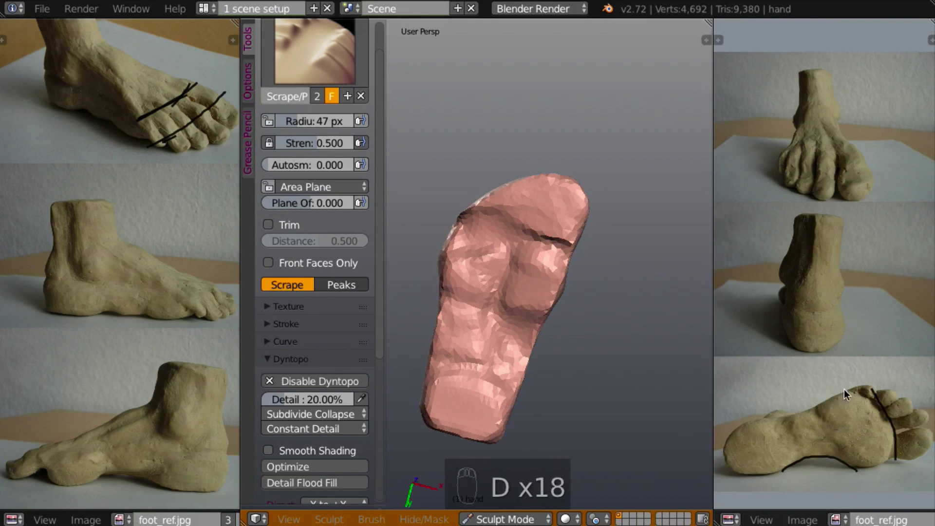
drag(843, 390, 769, 415)
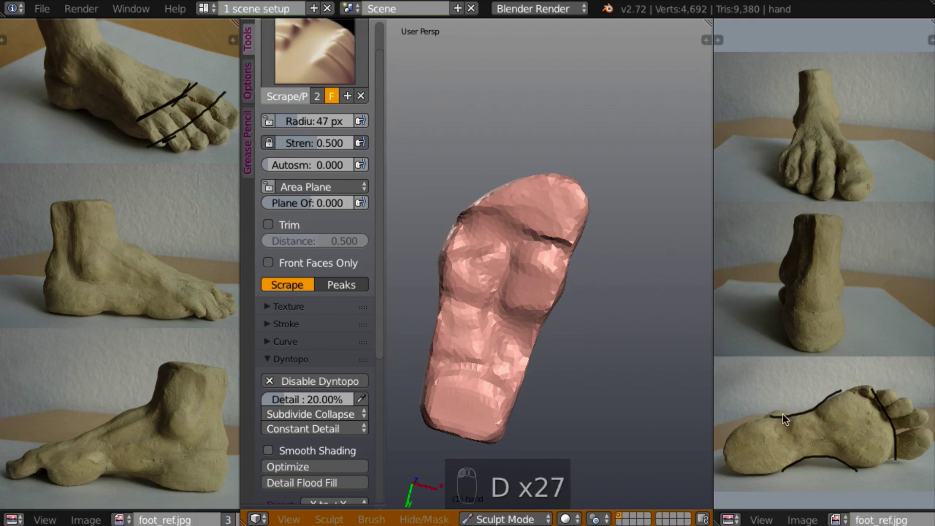
Hollow the inner side of the midfoot at the arch between the heel and the ball with the Clay brush.
mouse_move(652, 422)
middle_down()
mouse_move(561, 375)
mouse_move(583, 331)
mouse_move(602, 332)
middle_up()
mouse_move(659, 367)
middle_down()
mouse_move(604, 379)
mouse_move(595, 366)
mouse_move(583, 369)
mouse_move(613, 404)
mouse_move(632, 394)
middle_up()
key(c)
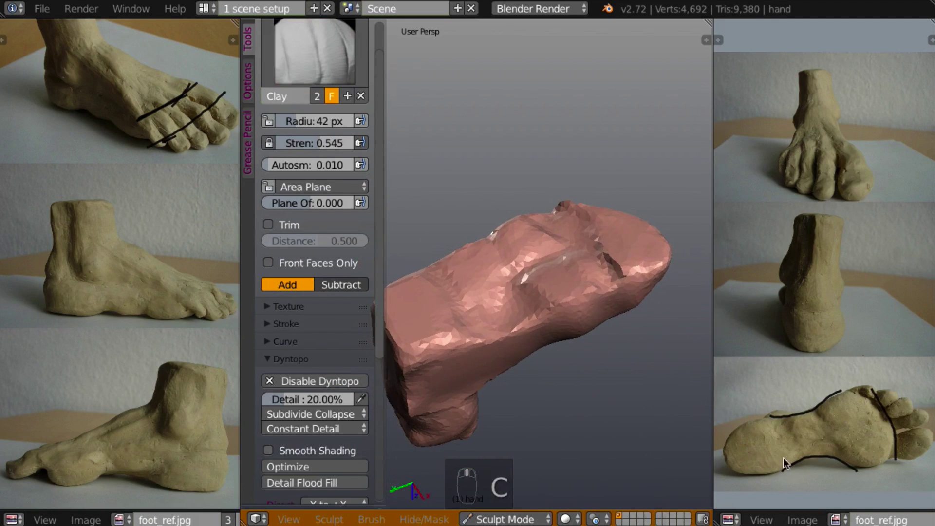
middle_drag(590, 411, 560, 392)
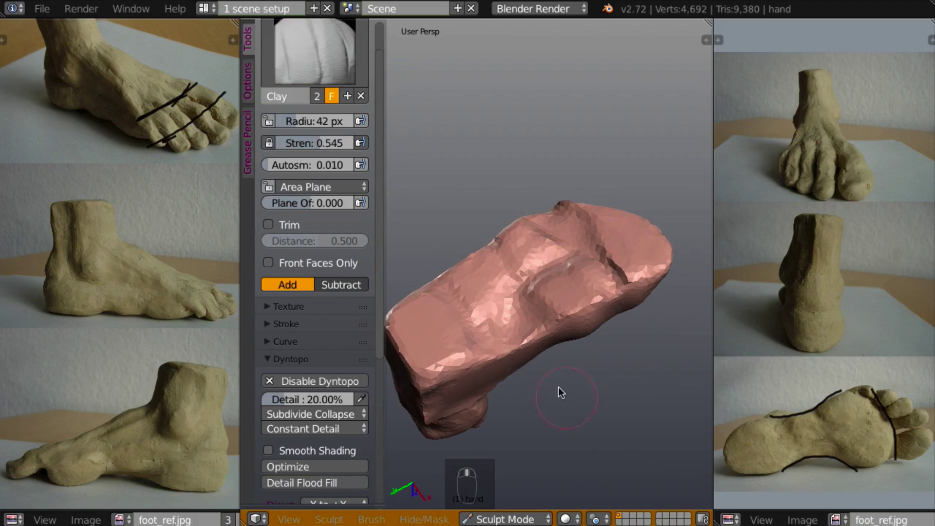
mouse_move(500, 363)
middle_down()
mouse_move(515, 309)
mouse_move(495, 277)
middle_up()
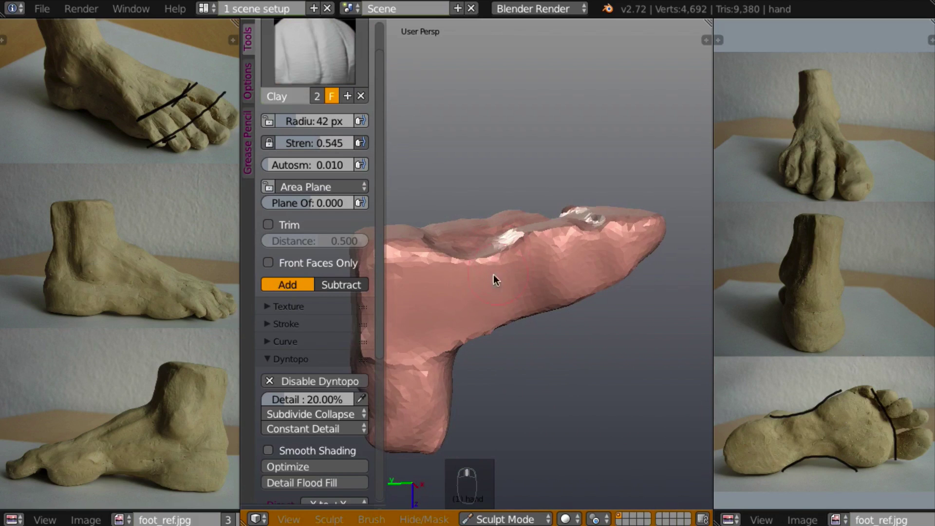
mouse_move(465, 257)
mouse_down()
mouse_move(466, 310)
mouse_move(478, 316)
mouse_move(505, 247)
mouse_move(466, 252)
mouse_move(463, 321)
mouse_up()
middle_drag(527, 301, 645, 330)
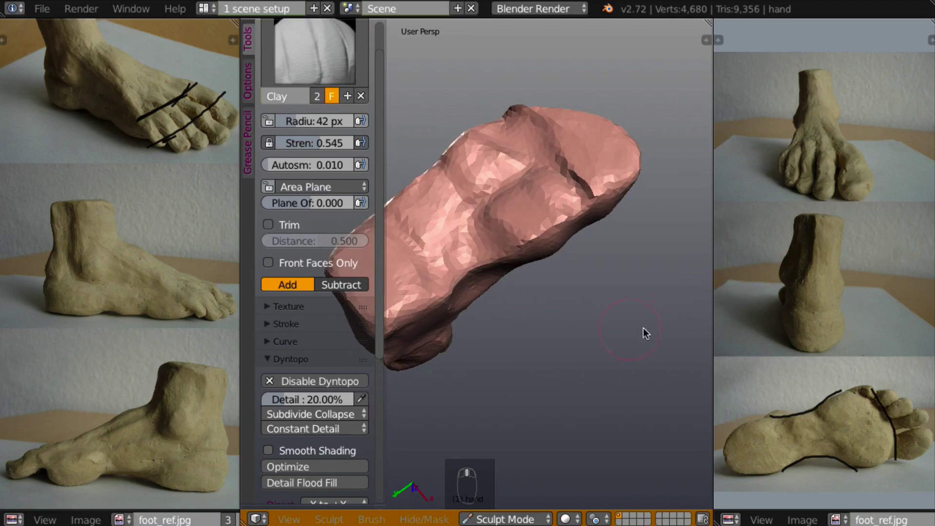
middle_drag(571, 351, 614, 384)
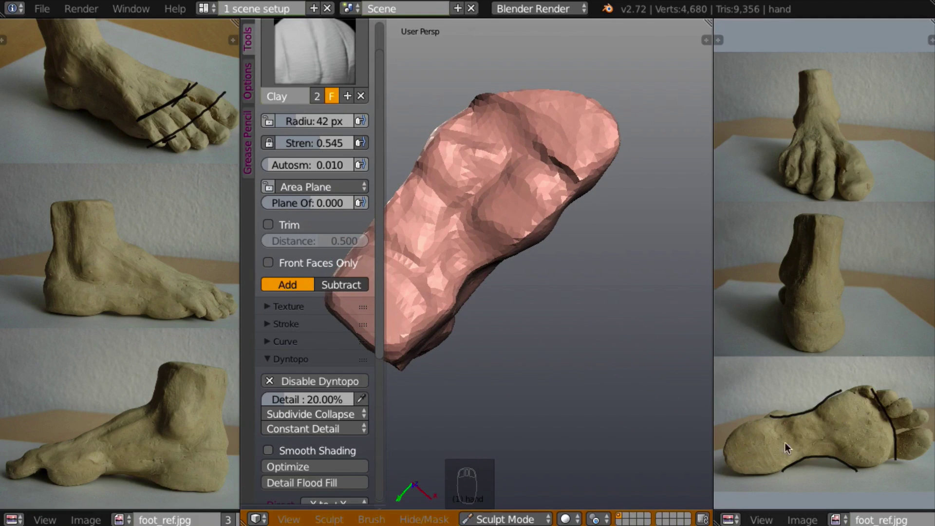
Narrow the midfoot between the heel and the ball to match the traced sole contours with the Clay brush.
middle_drag(682, 351, 510, 265)
mouse_move(519, 237)
mouse_down()
mouse_move(510, 294)
mouse_move(466, 296)
mouse_move(476, 322)
mouse_move(511, 315)
mouse_move(495, 267)
mouse_up()
mouse_move(495, 267)
middle_down()
mouse_move(625, 406)
mouse_move(556, 319)
mouse_move(590, 401)
middle_up()
mouse_move(448, 359)
mouse_down()
mouse_move(482, 324)
mouse_move(495, 377)
mouse_move(510, 374)
mouse_up()
middle_drag(477, 379, 667, 311)
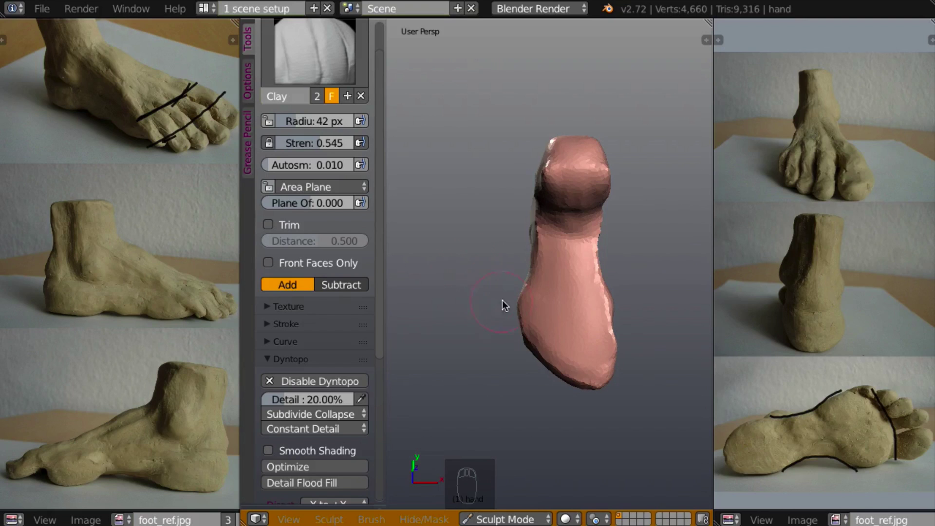
mouse_move(519, 321)
middle_down()
mouse_move(502, 322)
mouse_move(512, 259)
mouse_move(629, 138)
mouse_move(570, 233)
mouse_move(562, 142)
mouse_move(600, 298)
mouse_move(618, 290)
mouse_move(577, 367)
mouse_move(572, 355)
mouse_move(592, 393)
mouse_move(568, 349)
middle_up()
scroll(609, 303, up, 1)
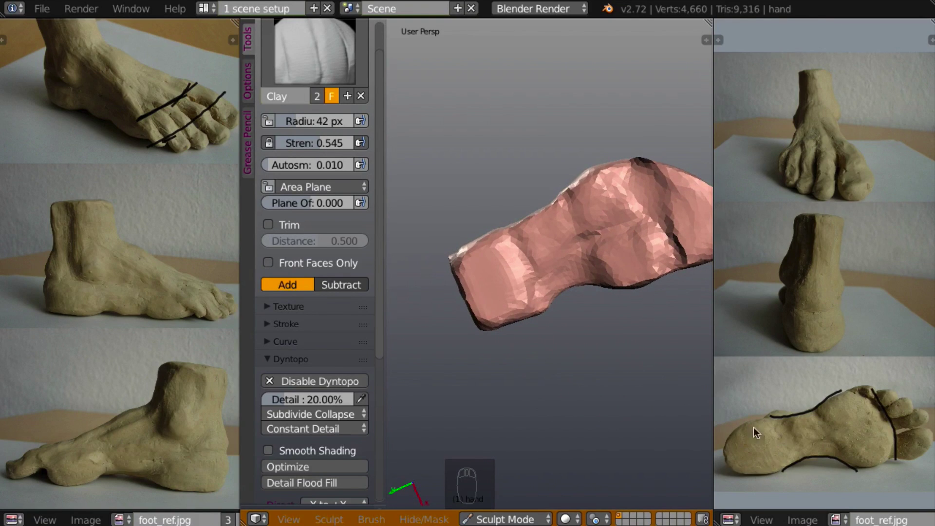
Soften the heel's bottom edge and the side of the heel below the ankle with the Clay brush.
mouse_move(511, 388)
middle_down()
mouse_move(526, 397)
mouse_move(534, 369)
mouse_move(546, 393)
mouse_move(553, 376)
mouse_move(557, 396)
mouse_move(568, 375)
mouse_move(587, 389)
mouse_move(568, 351)
mouse_move(560, 392)
mouse_move(577, 381)
middle_up()
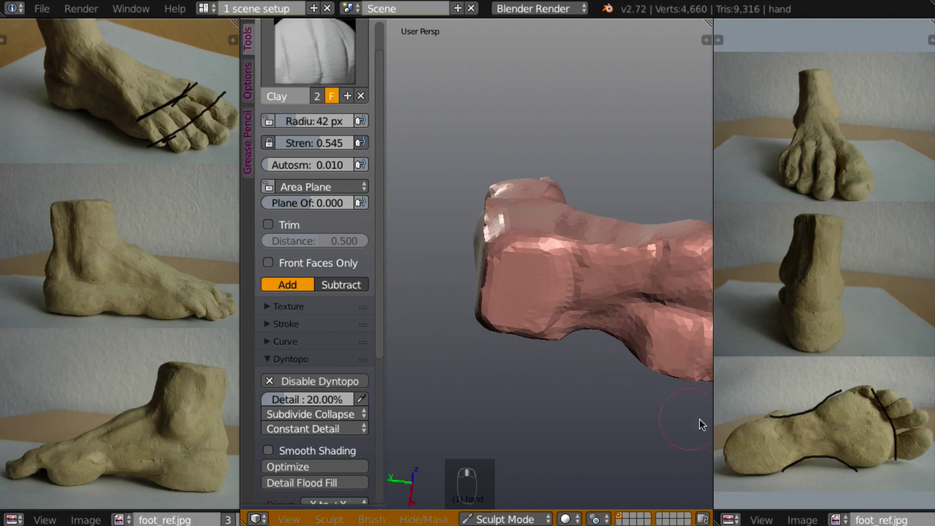
middle_drag(518, 329, 518, 290)
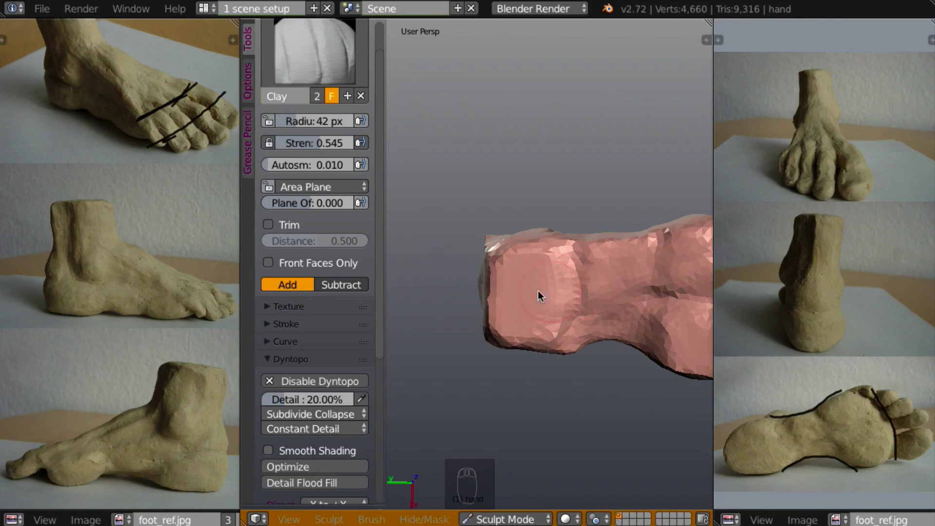
middle_drag(539, 299, 557, 231)
mouse_move(557, 231)
mouse_down()
mouse_move(562, 196)
mouse_move(518, 236)
mouse_move(566, 195)
mouse_move(571, 246)
mouse_move(621, 241)
mouse_up()
mouse_move(547, 256)
middle_down()
mouse_move(582, 180)
mouse_move(582, 246)
middle_up()
mouse_move(608, 317)
mouse_down()
mouse_move(613, 323)
mouse_move(595, 273)
mouse_move(560, 284)
mouse_move(553, 320)
mouse_up()
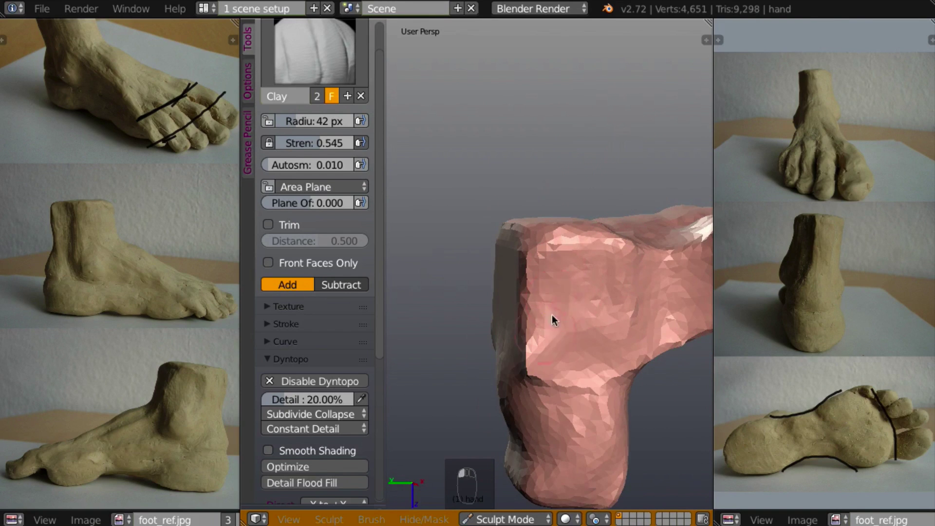
drag(607, 275, 618, 317)
Smooth the inner edge of the sole from the heel toward the arch with the Clay brush.
mouse_move(617, 317)
middle_down()
mouse_move(577, 405)
mouse_move(588, 396)
mouse_move(559, 336)
mouse_move(585, 299)
mouse_move(491, 244)
middle_up()
mouse_move(490, 244)
mouse_down()
mouse_move(497, 277)
mouse_move(501, 236)
mouse_move(521, 269)
mouse_up()
mouse_move(524, 272)
middle_down()
mouse_move(562, 323)
mouse_move(565, 299)
mouse_move(589, 317)
mouse_move(625, 276)
middle_up()
mouse_move(520, 214)
mouse_down()
mouse_move(539, 215)
mouse_move(503, 215)
mouse_move(582, 209)
mouse_move(643, 173)
mouse_up()
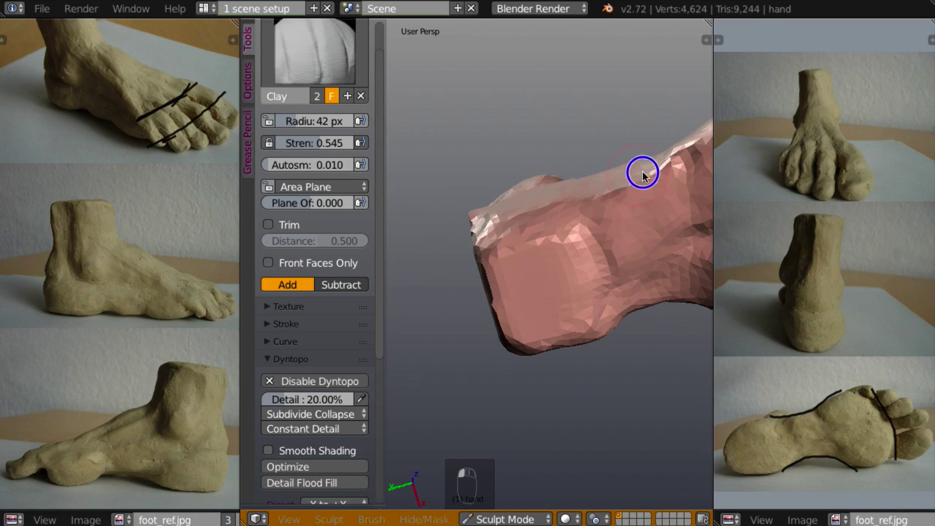
Round the outer edge of the heel and blend the heel pad into the midfoot on the sole.
mouse_move(603, 187)
middle_down()
mouse_move(544, 189)
mouse_move(615, 152)
mouse_move(581, 247)
mouse_move(593, 241)
mouse_move(559, 274)
mouse_move(576, 248)
middle_up()
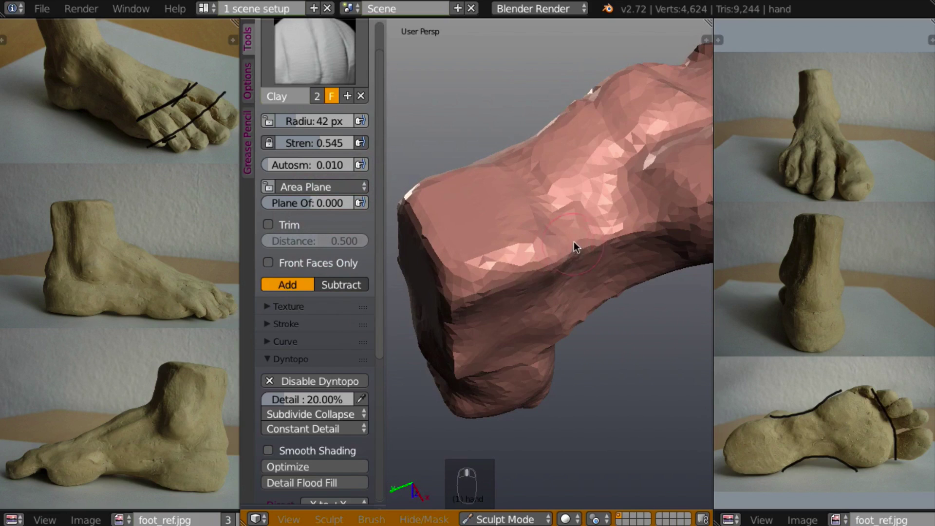
mouse_move(535, 273)
mouse_down()
mouse_move(443, 294)
mouse_move(442, 315)
mouse_move(487, 316)
mouse_up()
mouse_move(487, 315)
middle_down()
mouse_move(548, 317)
mouse_move(584, 346)
mouse_move(560, 296)
middle_up()
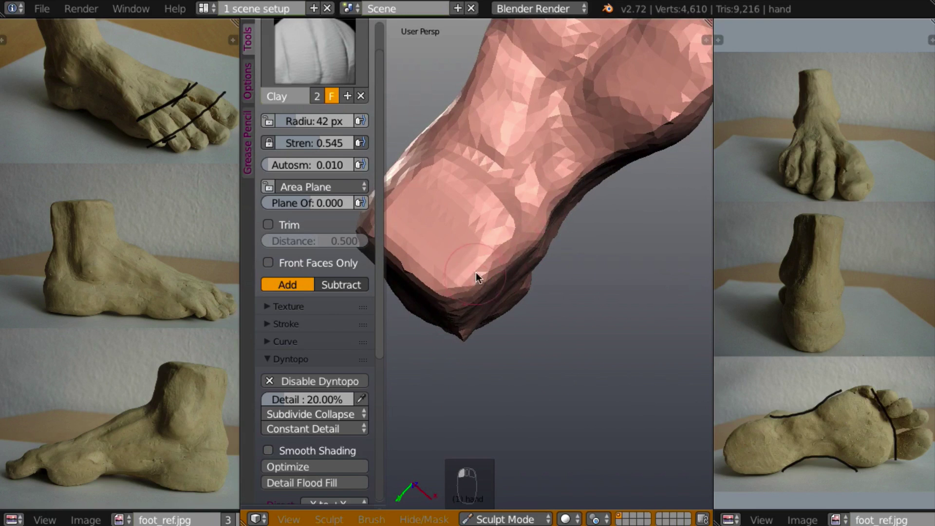
middle_drag(478, 271, 533, 264)
mouse_move(561, 297)
middle_down()
mouse_move(574, 336)
mouse_move(587, 338)
mouse_move(572, 309)
middle_up()
scroll(592, 341, up, 3)
mouse_move(482, 300)
mouse_down()
mouse_move(495, 309)
mouse_move(540, 288)
mouse_move(518, 284)
mouse_move(536, 251)
mouse_move(526, 263)
mouse_move(539, 268)
mouse_move(531, 257)
mouse_up()
middle_drag(568, 235, 613, 328)
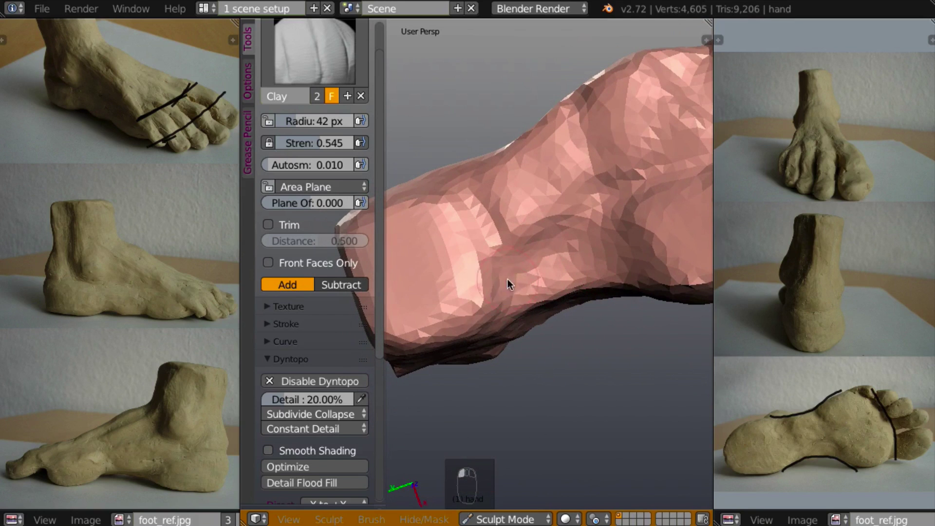
mouse_move(500, 264)
mouse_down()
mouse_move(501, 280)
mouse_move(490, 267)
mouse_move(476, 300)
mouse_move(487, 270)
mouse_move(477, 270)
mouse_up()
mouse_move(477, 270)
middle_down()
mouse_move(535, 252)
mouse_move(495, 278)
middle_up()
Blend the inner border of the foot from the heel through the arch to the ball with the Clay brush.
mouse_move(437, 370)
middle_down()
mouse_move(521, 394)
mouse_move(562, 332)
mouse_move(598, 326)
mouse_move(539, 200)
middle_up()
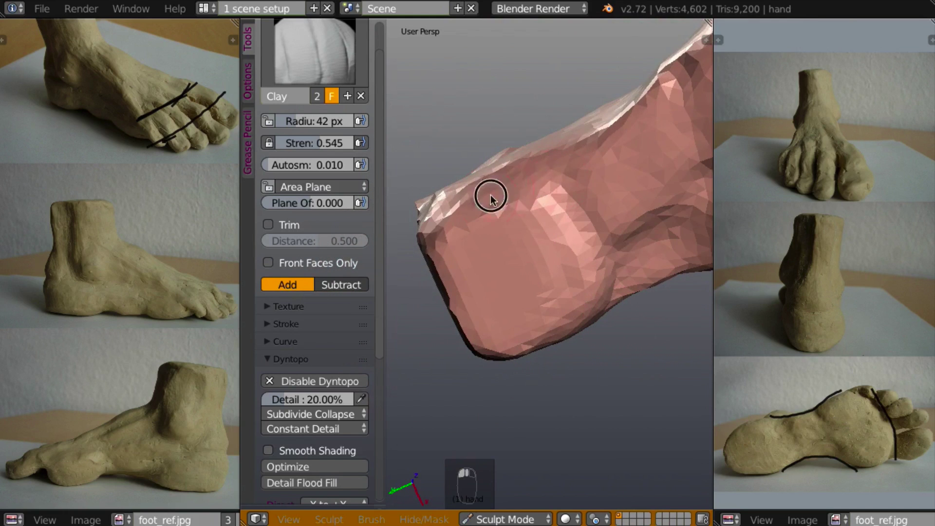
mouse_move(490, 194)
mouse_down()
mouse_move(567, 184)
mouse_move(534, 183)
mouse_move(559, 181)
mouse_move(593, 138)
mouse_move(607, 143)
mouse_up()
mouse_move(637, 144)
middle_down()
mouse_move(605, 247)
mouse_move(618, 299)
mouse_move(571, 276)
mouse_move(528, 191)
middle_up()
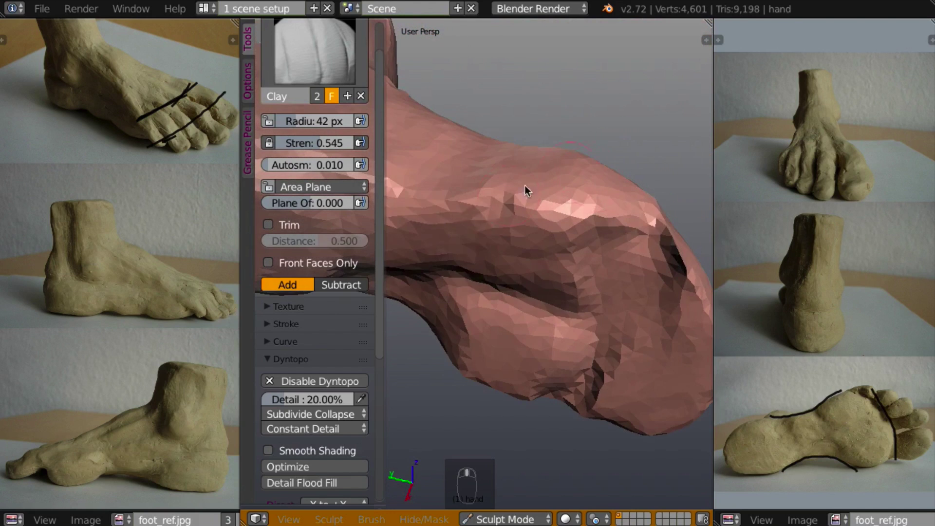
mouse_move(415, 217)
middle_down()
mouse_move(533, 285)
mouse_move(559, 138)
mouse_move(489, 221)
middle_up()
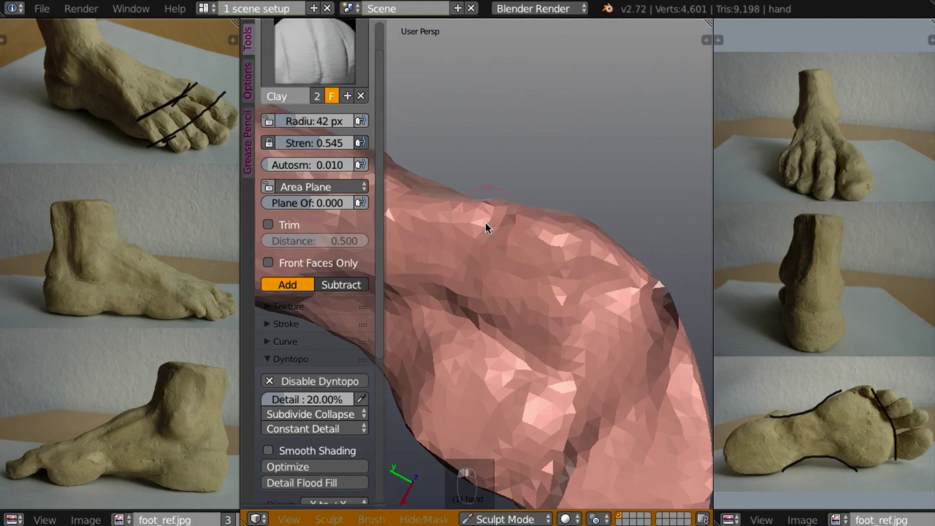
mouse_move(487, 222)
mouse_down()
mouse_move(471, 242)
mouse_move(514, 200)
mouse_move(440, 291)
mouse_move(466, 263)
mouse_up()
mouse_move(466, 263)
middle_down()
mouse_move(494, 308)
mouse_move(492, 327)
mouse_move(507, 207)
middle_up()
mouse_move(479, 237)
mouse_down()
mouse_move(542, 217)
mouse_move(503, 225)
mouse_move(559, 259)
mouse_move(538, 201)
mouse_up()
middle_drag(538, 202, 511, 276)
mouse_move(511, 275)
mouse_down()
mouse_move(528, 290)
mouse_move(510, 280)
mouse_move(518, 320)
mouse_up()
middle_drag(518, 320, 541, 346)
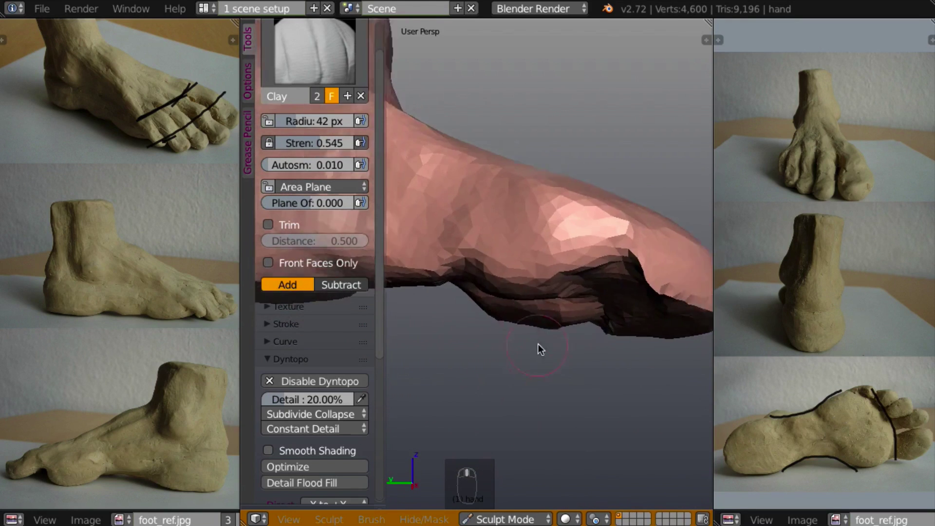
Check the foot's side profile and soften the crease under the inner arch behind the ball.
scroll(522, 358, down, 4)
scroll(543, 307, up, 3)
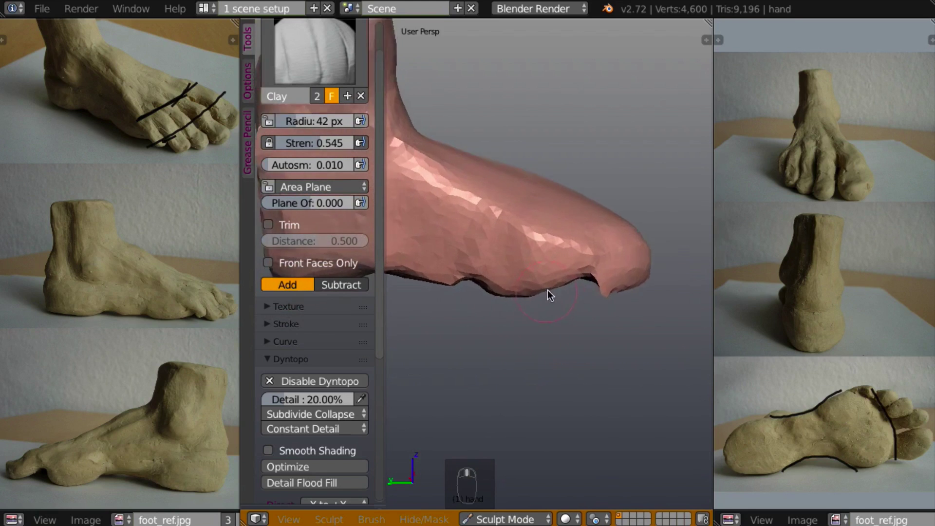
scroll(564, 312, up, 2)
scroll(574, 319, down, 1)
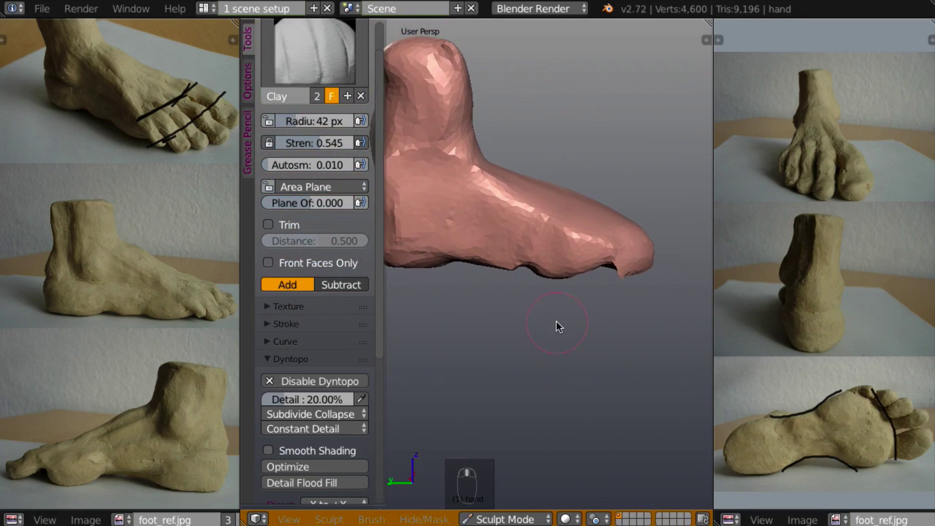
middle_drag(553, 313, 573, 245)
scroll(572, 245, up, 3)
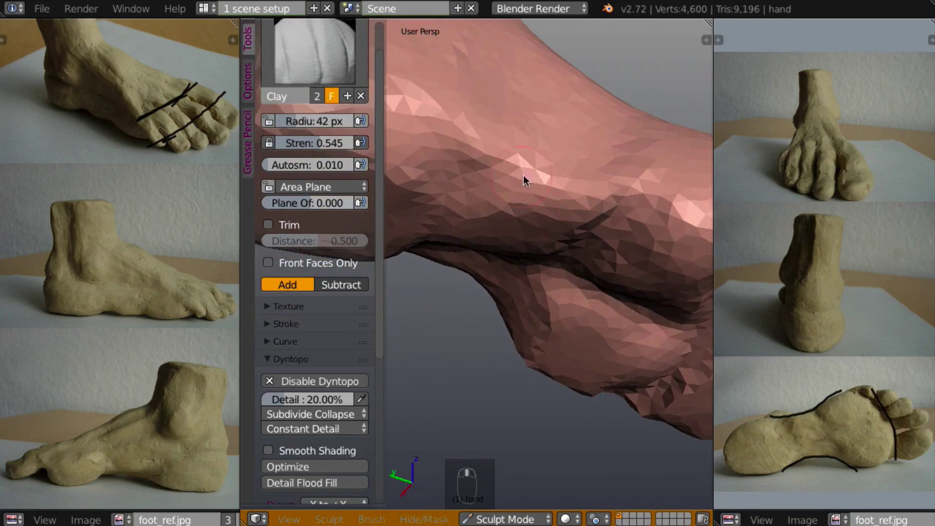
mouse_move(524, 177)
mouse_down()
mouse_move(507, 194)
mouse_move(541, 194)
mouse_move(502, 217)
mouse_up()
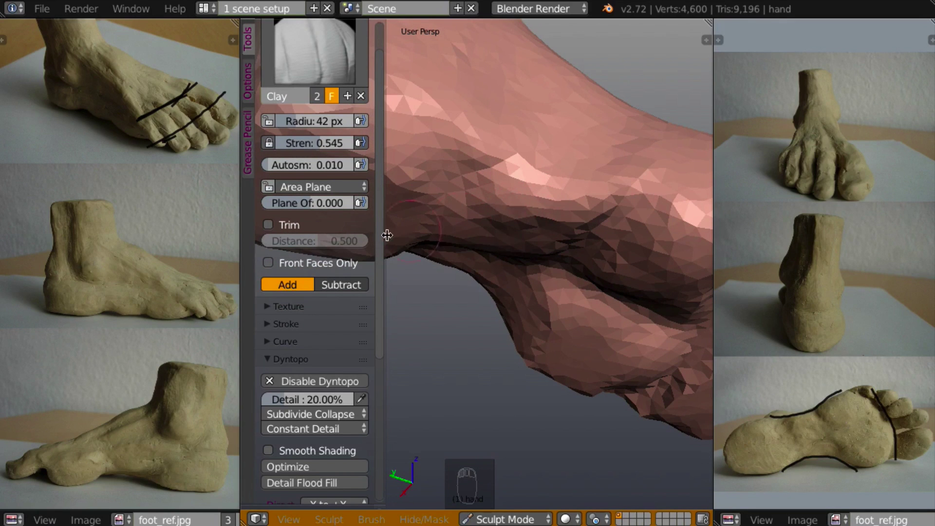
mouse_move(418, 321)
middle_down()
mouse_move(501, 328)
mouse_move(528, 232)
middle_up()
mouse_move(528, 231)
mouse_down()
mouse_move(480, 244)
mouse_move(503, 265)
mouse_move(474, 194)
mouse_move(548, 211)
mouse_move(562, 264)
mouse_up()
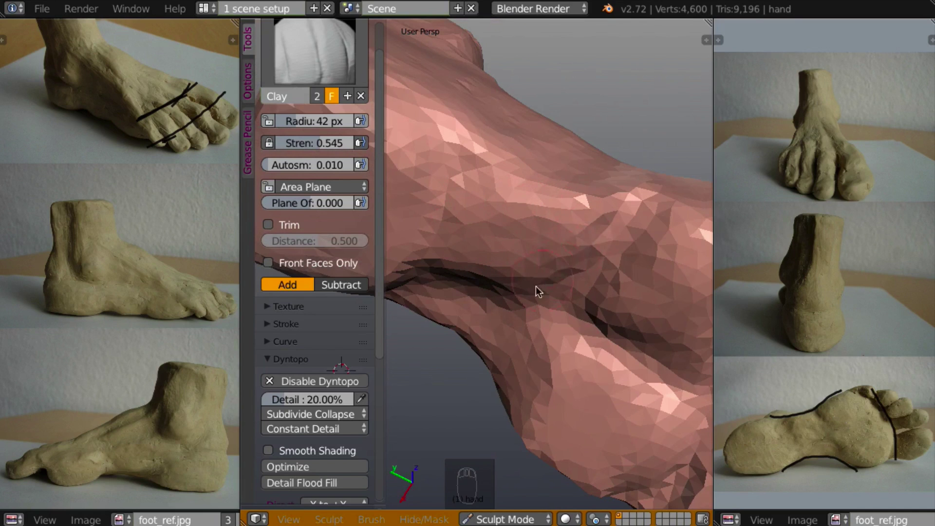
Shape the groove on the sole between the ball of the foot and the toe section with the Clay brush.
scroll(536, 286, down, 10)
mouse_move(519, 360)
middle_down()
mouse_move(513, 422)
mouse_move(521, 378)
middle_up()
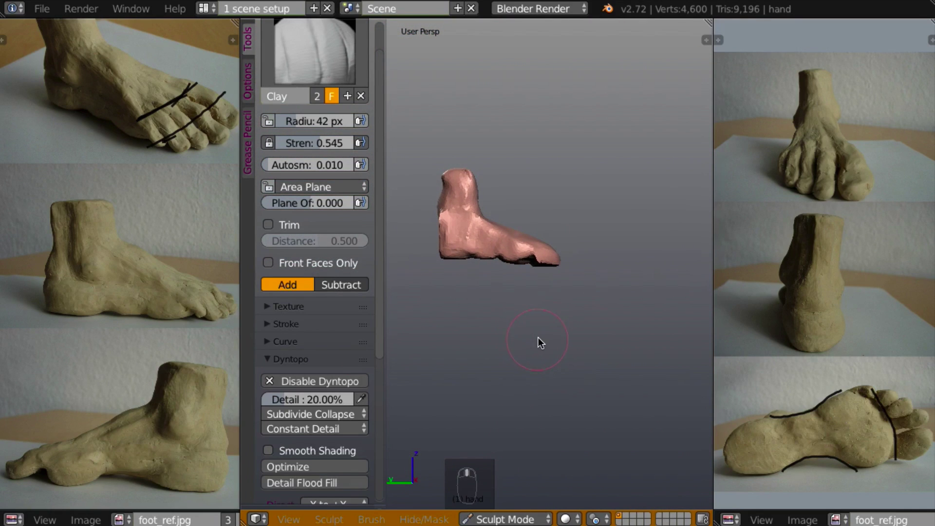
mouse_move(539, 337)
ctrl+middle_down()
mouse_move(574, 275)
mouse_move(546, 312)
mouse_move(592, 186)
mouse_move(603, 278)
mouse_move(615, 261)
mouse_move(607, 255)
mouse_move(628, 240)
mouse_move(489, 246)
ctrl+middle_up()
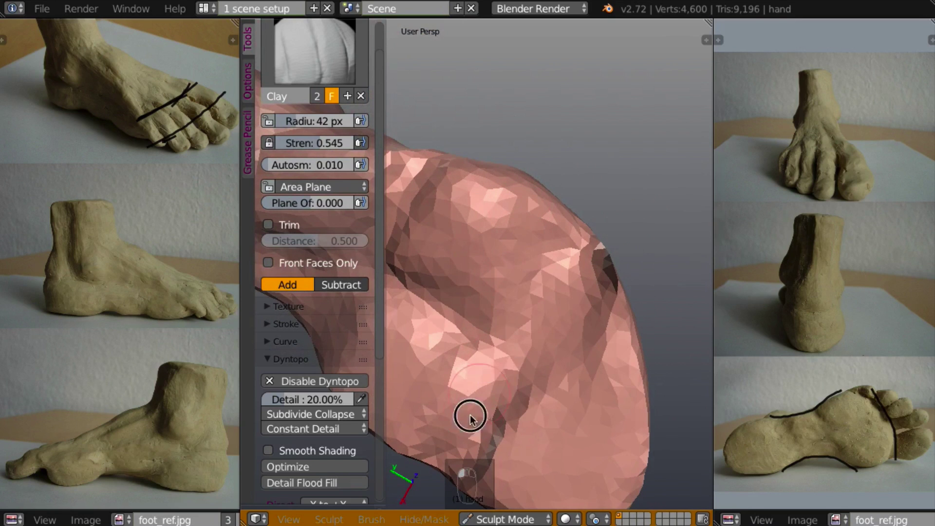
drag(469, 415, 503, 392)
middle_drag(503, 392, 575, 359)
drag(541, 428, 532, 392)
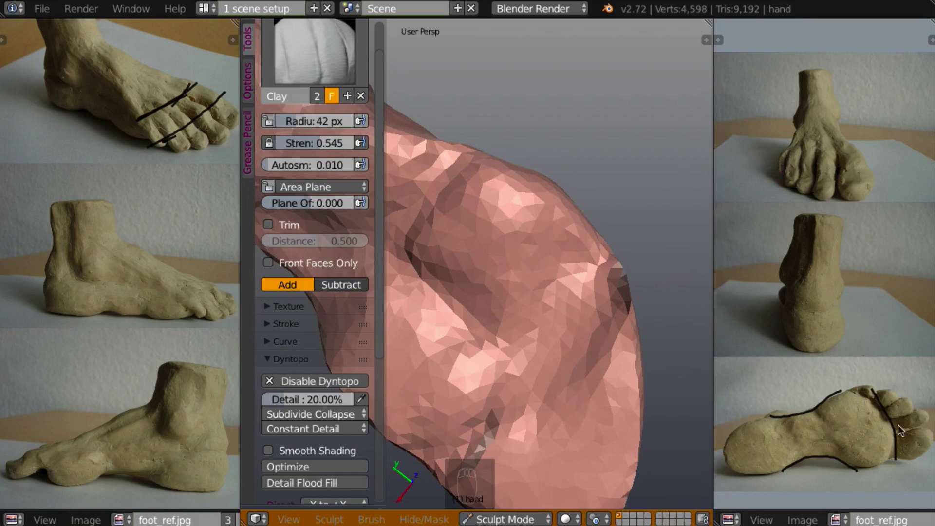
drag(534, 320, 488, 442)
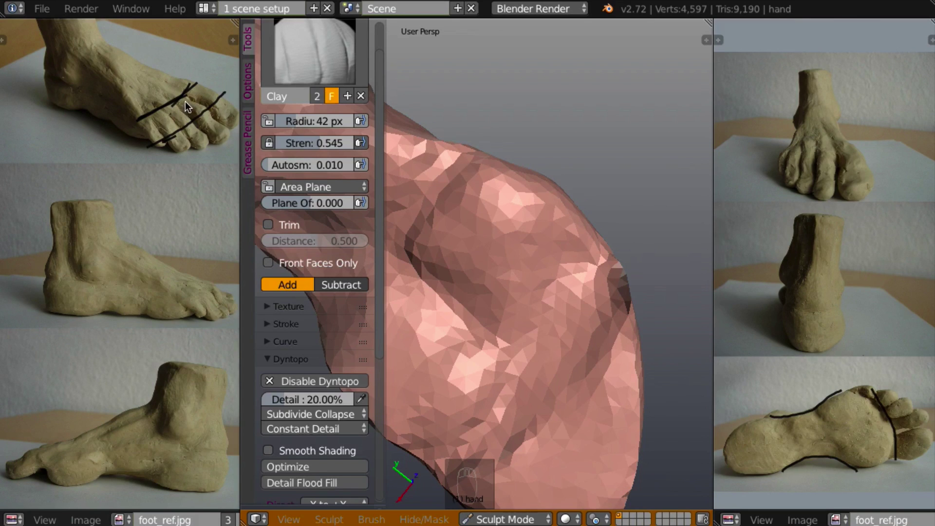
Mark the knuckles at the base of the toes on the upper foot reference with the grease pencil.
key(d)
key(d)
key(d)
key(d)
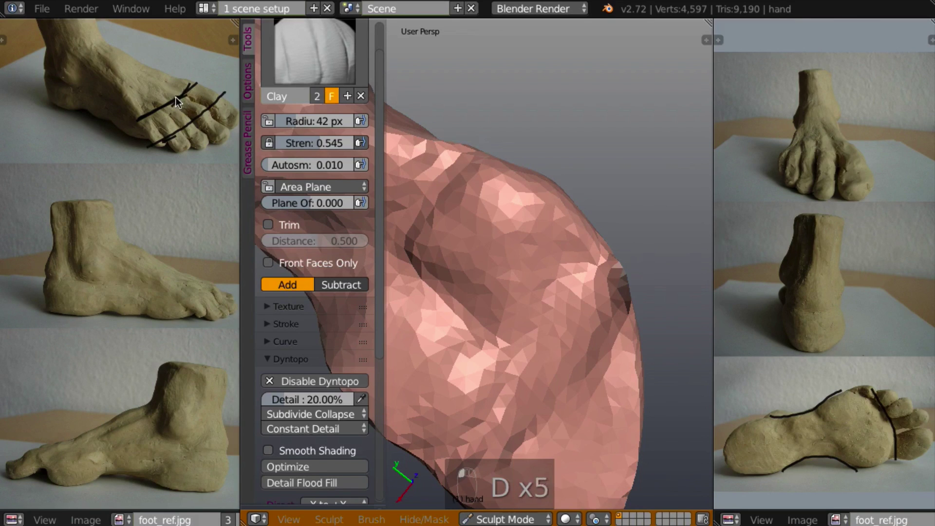
key(d)
key(d)
key(d)
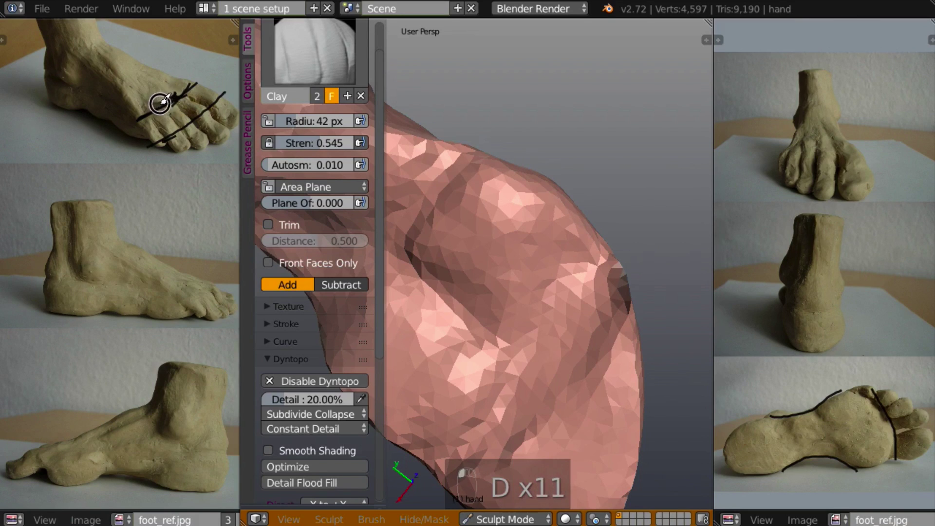
key(d)
key(d)
key(d)
key(d)
key(d)
key(d)
key(d)
key(d)
key(d)
key(d)
key(d)
key(d)
key(d)
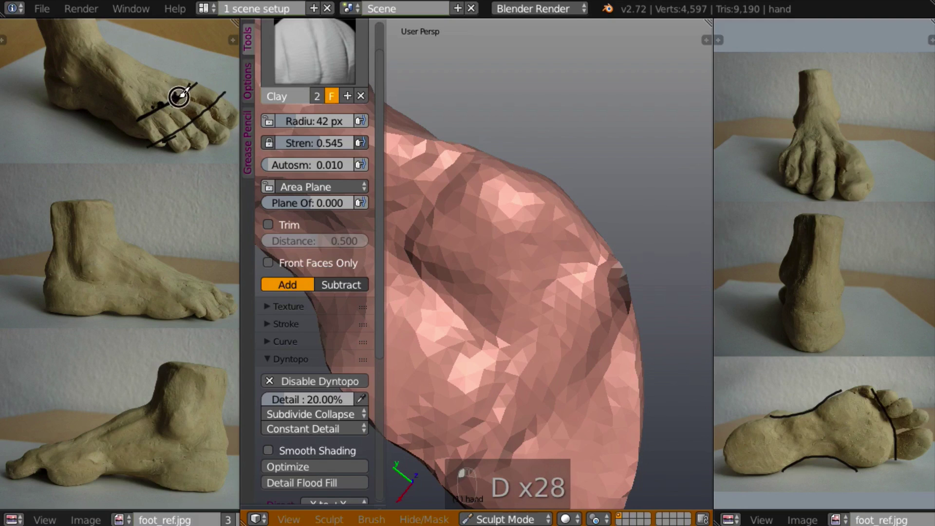
Trace the bends of a toe in segments from its knuckle toward the tip on the upper foot reference.
drag(182, 100, 200, 110)
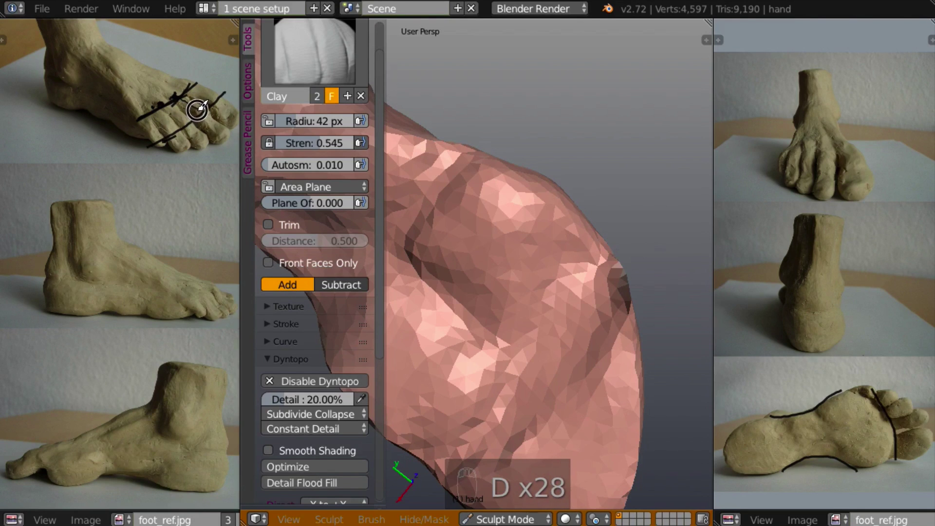
key(d)
key(d)
key(d)
key(d)
key(d)
key(d)
key(d)
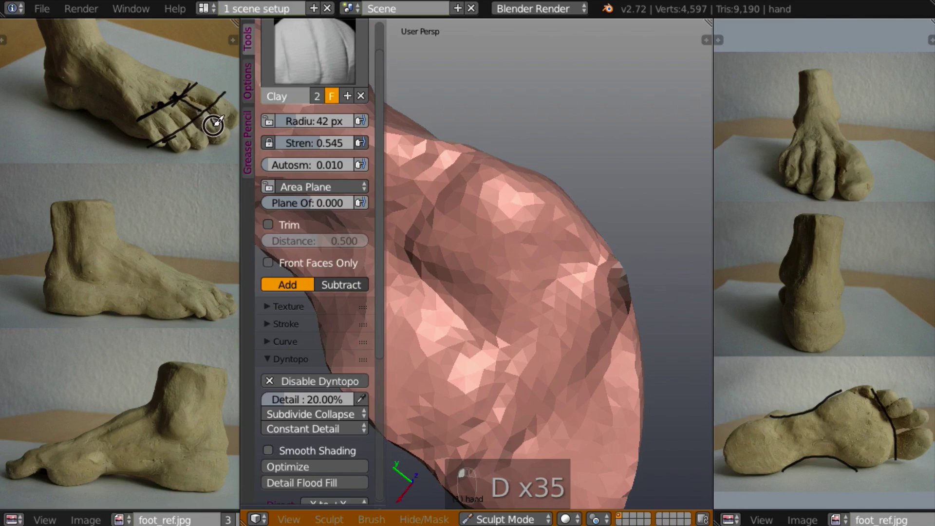
key(d)
key(d)
key(d)
drag(205, 111, 214, 127)
key(d)
key(d)
key(d)
key(d)
key(d)
key(d)
key(d)
key(d)
key(d)
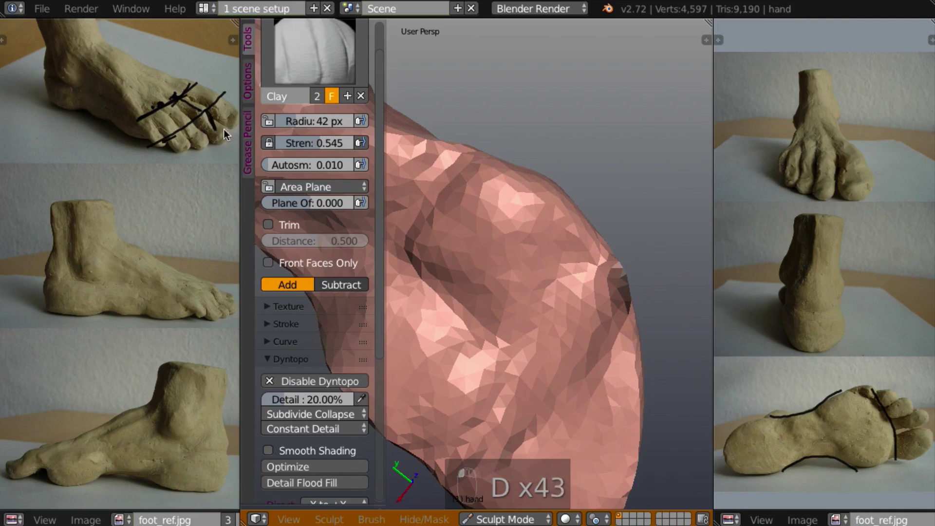
key(d)
key(d)
key(d)
key(d)
key(d)
key(d)
key(d)
key(d)
key(d)
key(d)
key(d)
key(d)
key(d)
key(d)
key(d)
key(d)
key(d)
key(d)
key(d)
key(d)
key(d)
key(d)
key(d)
key(d)
key(d)
key(d)
key(d)
key(d)
key(d)
key(d)
key(d)
key(d)
key(d)
key(d)
key(d)
key(d)
key(d)
key(d)
key(d)
key(d)
key(d)
key(d)
key(d)
key(d)
key(d)
key(d)
key(d)
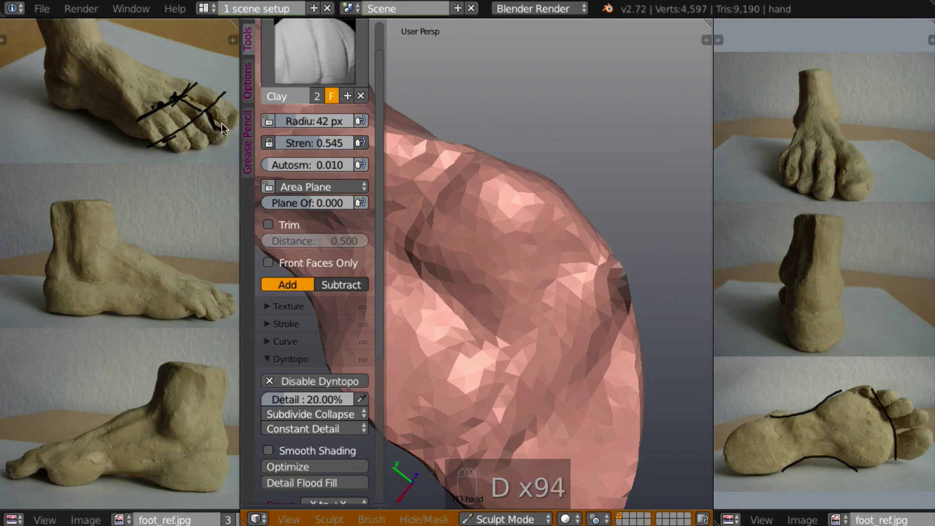
Trace the bends of the neighbouring toes on the upper foot reference with further grease pencil segments.
key(d)
key(d)
key(d)
key(d)
key(d)
key(d)
key(d)
key(d)
key(d)
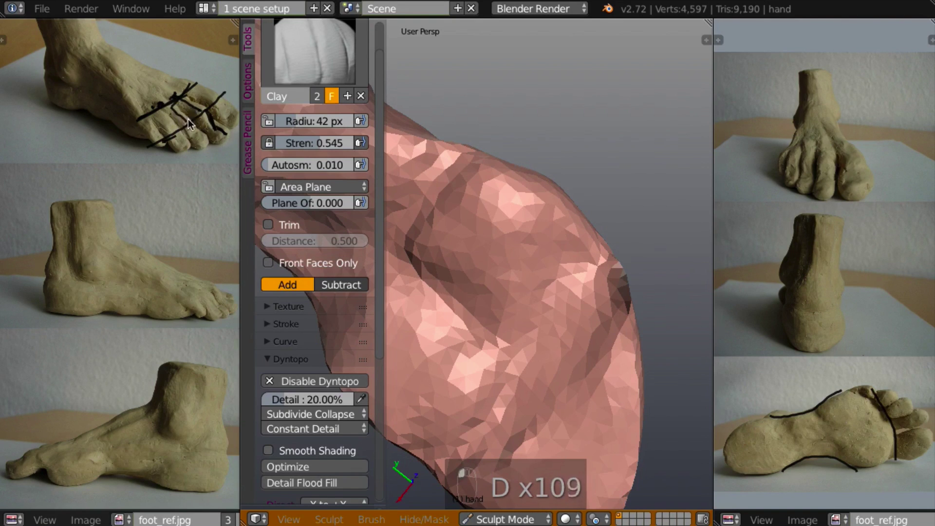
key(d)
key(d)
key(d)
key(d)
key(d)
key(d)
key(d)
key(d)
key(d)
key(d)
key(d)
key(d)
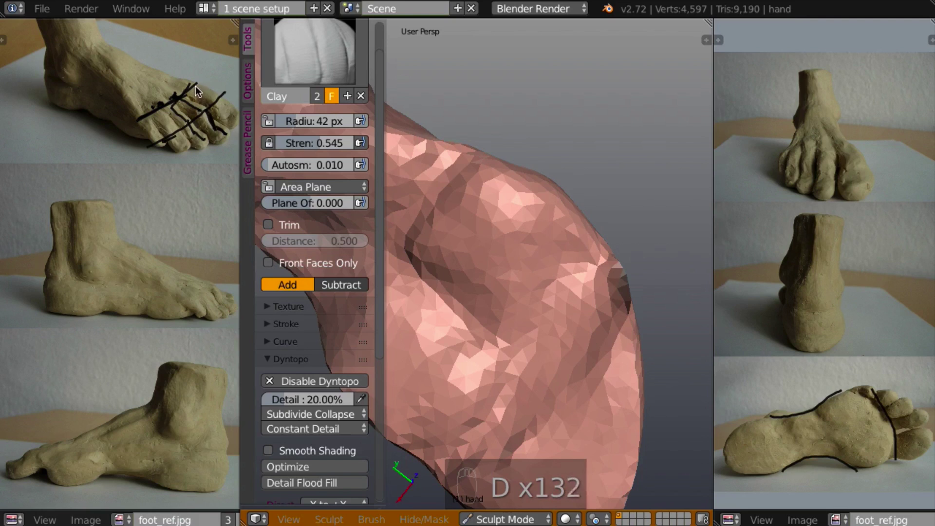
Trace the big toe's bends from its knuckle to the tip on the upper foot reference with the grease pencil.
mouse_move(196, 86)
mouse_down()
mouse_move(225, 104)
mouse_move(229, 118)
mouse_up()
key(d)
key(d)
key(d)
key(d)
key(d)
key(d)
key(d)
key(d)
key(d)
key(d)
key(d)
key(d)
key(d)
key(d)
key(d)
key(d)
key(d)
key(d)
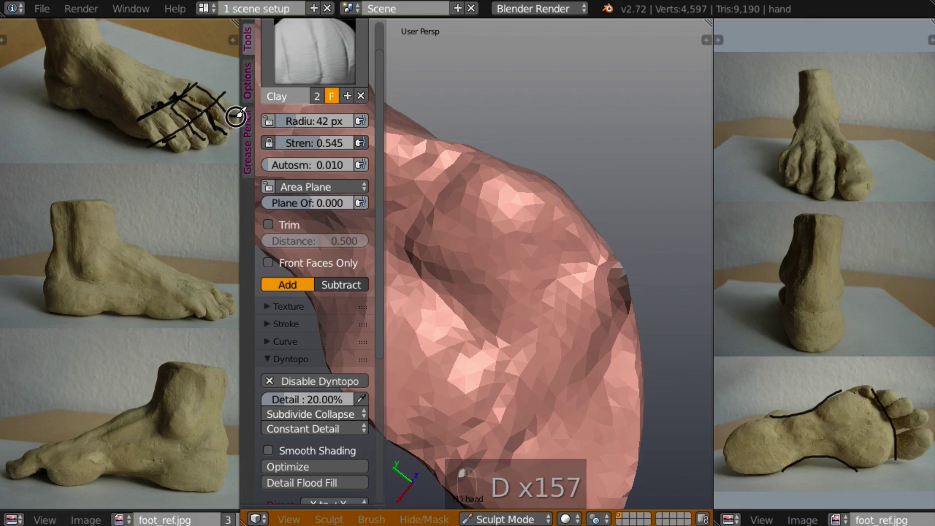
key(d)
key(d)
key(d)
key(d)
key(d)
key(d)
key(d)
key(d)
key(d)
key(d)
key(d)
key(d)
key(d)
key(d)
key(d)
key(d)
key(d)
key(d)
key(d)
key(d)
key(d)
key(d)
key(d)
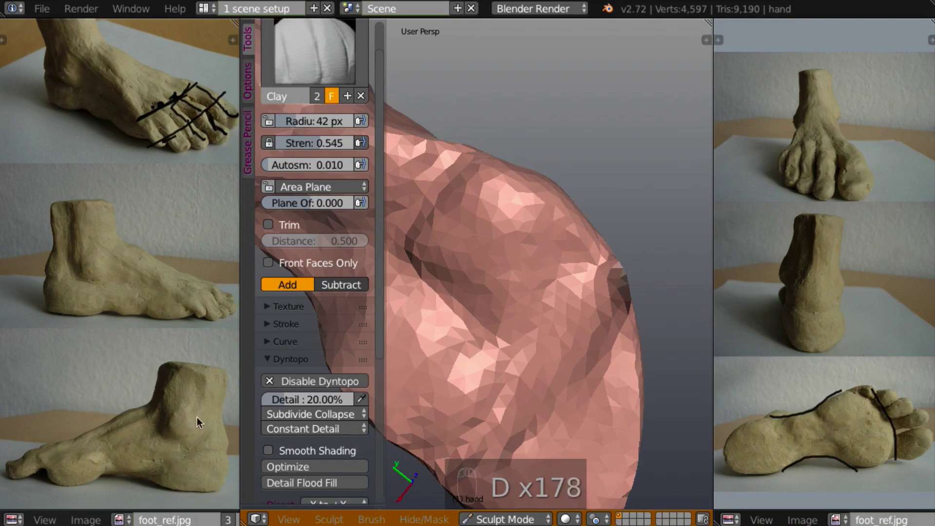
Trace the stepped top contour of the big toe out to its tip on the inner side-view foot reference with the grease pencil.
key(d)
key(d)
key(d)
key(d)
key(d)
key(d)
key(d)
drag(50, 448, 5, 460)
key(d)
key(d)
key(d)
key(d)
key(d)
key(d)
key(d)
key(d)
key(d)
key(d)
key(d)
key(d)
key(d)
key(d)
key(d)
key(d)
key(d)
key(d)
key(d)
key(d)
key(d)
key(d)
key(d)
key(d)
key(d)
key(d)
key(d)
key(d)
key(d)
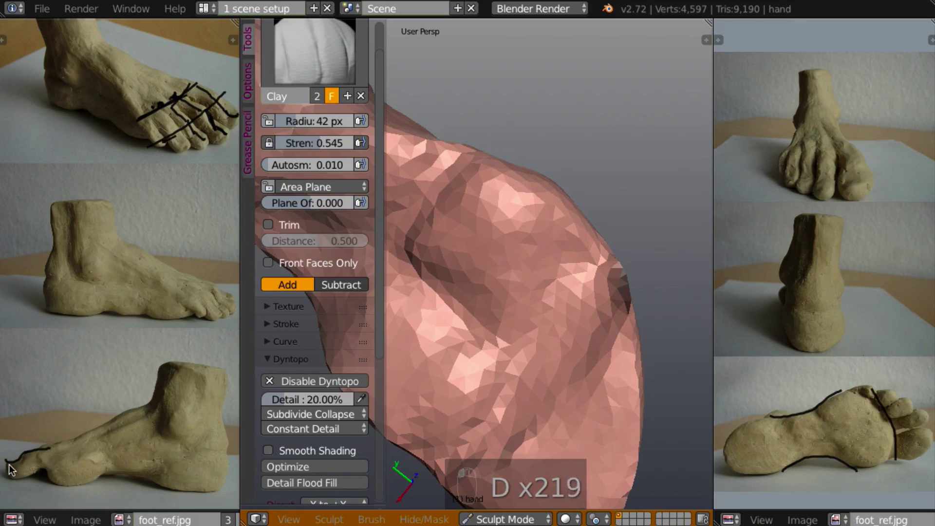
key(d)
key(d)
key(d)
key(d)
key(d)
key(d)
key(d)
key(d)
key(d)
key(d)
key(d)
key(d)
key(d)
key(d)
key(d)
key(d)
key(d)
key(d)
key(d)
key(d)
key(d)
key(d)
key(d)
key(d)
key(d)
key(d)
key(d)
key(d)
key(d)
key(d)
key(d)
key(d)
key(d)
key(d)
key(d)
key(d)
key(d)
key(d)
key(d)
key(d)
key(d)
key(d)
key(d)
key(d)
key(d)
key(d)
key(d)
key(d)
key(d)
key(d)
key(d)
key(d)
key(d)
key(d)
key(d)
key(d)
key(d)
key(d)
key(d)
key(d)
key(d)
key(d)
key(d)
key(d)
key(d)
key(d)
key(d)
key(d)
key(d)
key(d)
key(d)
key(d)
key(d)
key(d)
key(d)
key(d)
key(d)
key(d)
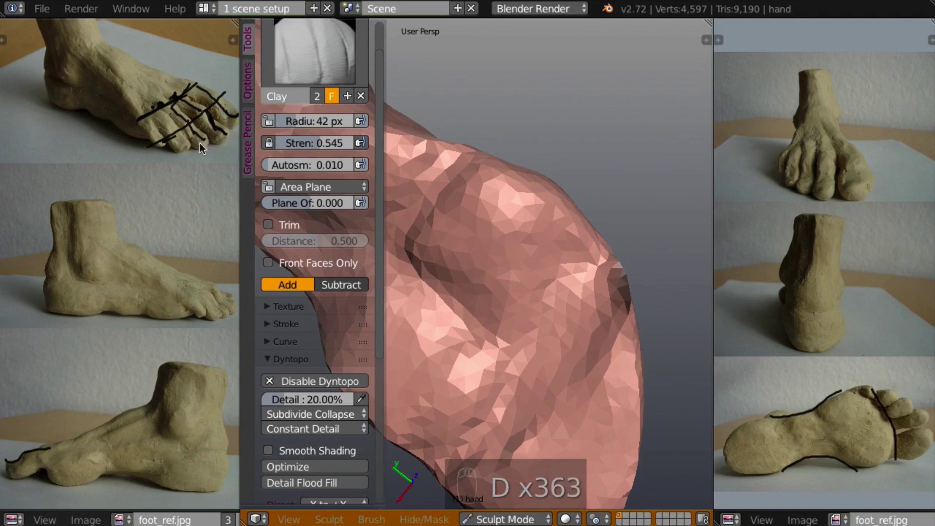
key(d)
key(d)
key(d)
key(d)
key(d)
key(d)
key(d)
key(d)
key(d)
key(d)
key(d)
key(d)
key(d)
key(d)
key(d)
key(d)
key(d)
key(d)
key(d)
key(d)
key(d)
key(d)
key(d)
key(d)
key(d)
key(d)
key(d)
key(d)
key(d)
key(d)
key(d)
key(d)
key(d)
key(d)
key(d)
key(d)
key(d)
key(d)
key(d)
key(d)
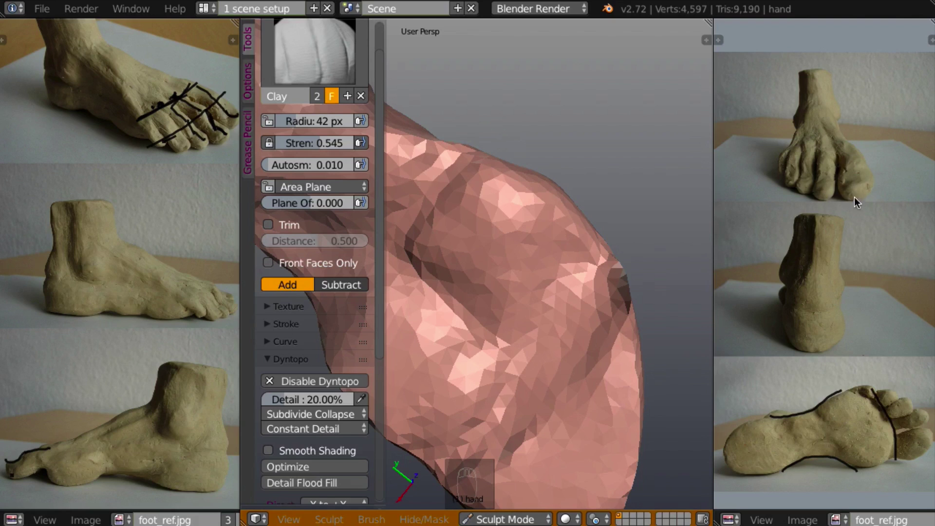
Draw a straight grease pencil line down the length of the second toe on the front-view foot reference.
key(d)
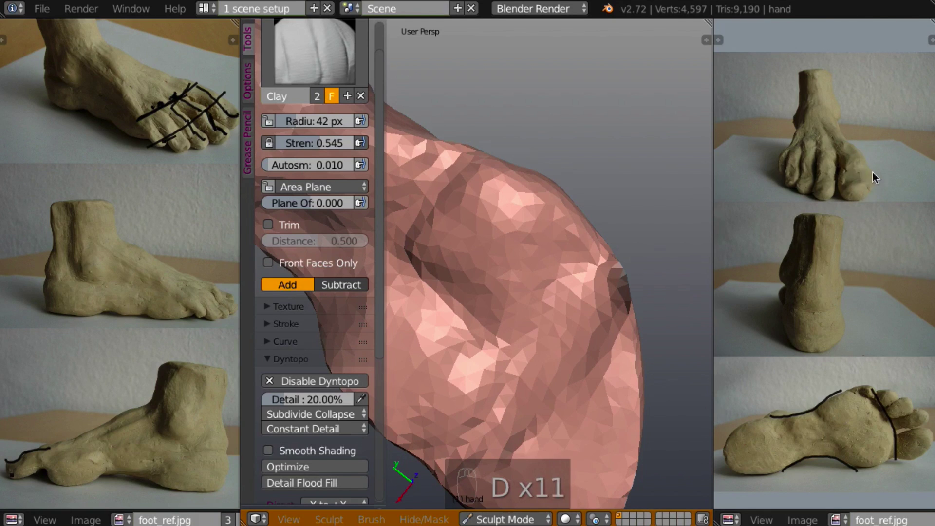
key(d)
key(d)
key(d)
key(d)
drag(826, 140, 829, 175)
key(d)
Deepen the groove beneath the toes on the sole with Clay brush strokes, working along it to the outer edge.
mouse_move(628, 349)
middle_down()
mouse_move(632, 358)
mouse_move(630, 348)
middle_up()
middle_drag(576, 380, 595, 349)
mouse_move(576, 383)
mouse_down()
mouse_move(597, 328)
mouse_move(510, 452)
mouse_move(510, 435)
mouse_move(476, 445)
mouse_move(578, 298)
mouse_move(589, 298)
mouse_move(477, 451)
mouse_move(580, 294)
mouse_move(495, 434)
mouse_move(511, 372)
mouse_up()
mouse_move(511, 371)
middle_down()
mouse_move(458, 455)
mouse_move(568, 396)
mouse_move(597, 331)
middle_up()
drag(592, 295, 582, 312)
middle_drag(585, 311, 640, 241)
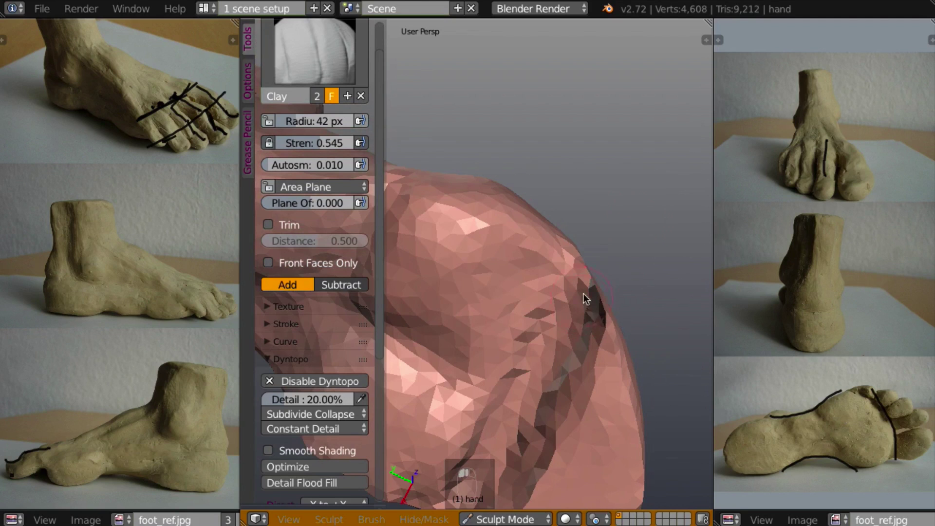
drag(585, 298, 601, 331)
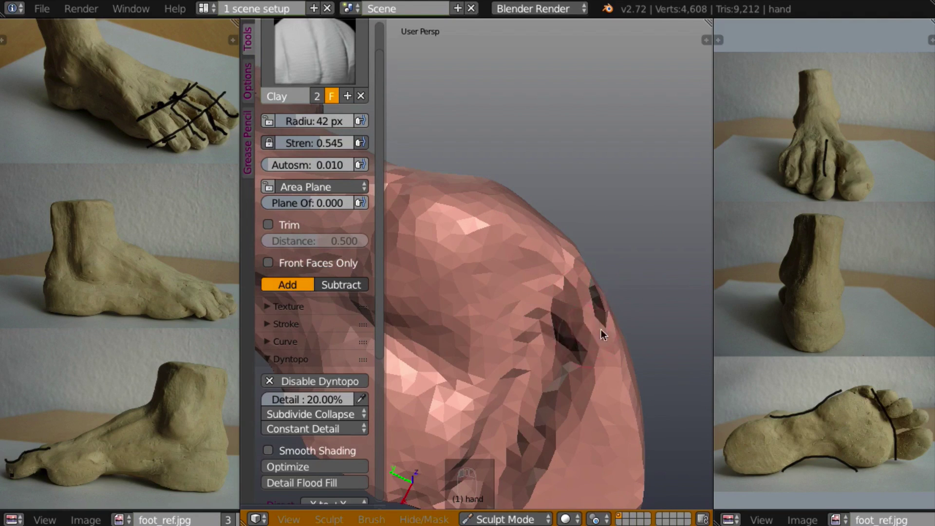
mouse_move(601, 331)
middle_down()
mouse_move(525, 402)
mouse_move(633, 296)
middle_up()
drag(580, 341, 583, 308)
mouse_move(587, 305)
middle_down()
mouse_move(684, 236)
mouse_move(687, 194)
middle_up()
drag(582, 298, 573, 322)
mouse_move(574, 322)
middle_down()
mouse_move(572, 384)
mouse_move(639, 265)
mouse_move(610, 282)
middle_up()
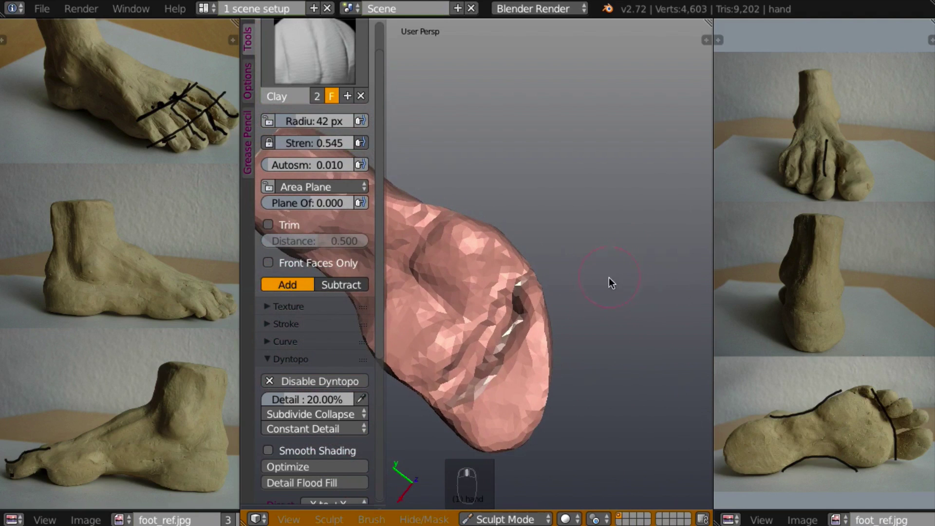
Crease the boundary between the big toe and its neighbour on the underside, and go over the big toe with Clay.
key(shift+c)
mouse_move(574, 328)
middle_down()
mouse_move(595, 317)
mouse_move(605, 398)
mouse_move(651, 393)
mouse_move(639, 368)
mouse_move(602, 342)
middle_up()
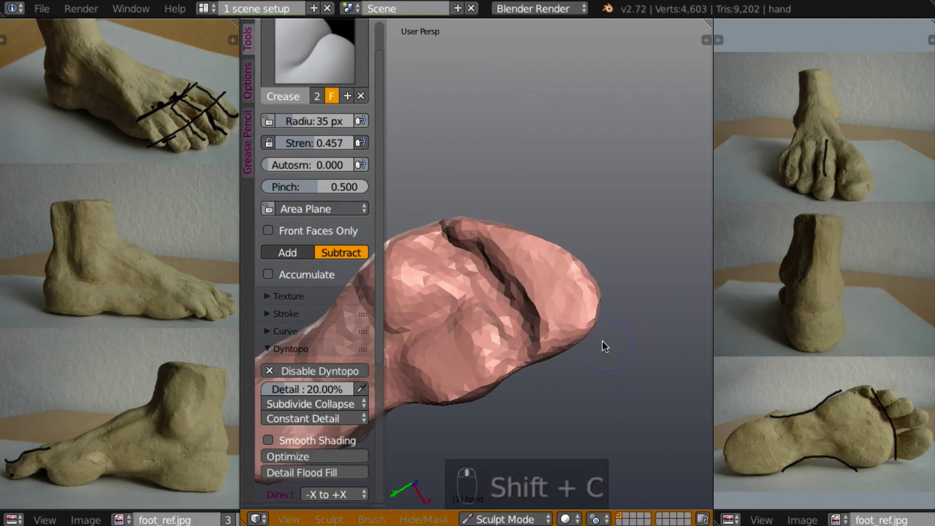
mouse_move(557, 280)
mouse_down()
mouse_move(529, 315)
mouse_move(536, 309)
mouse_move(540, 345)
mouse_up()
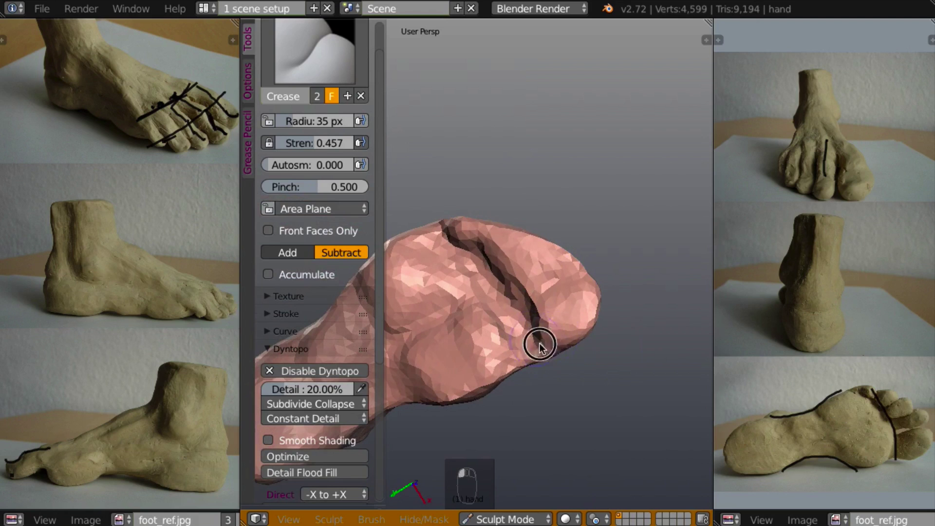
middle_drag(560, 346, 637, 325)
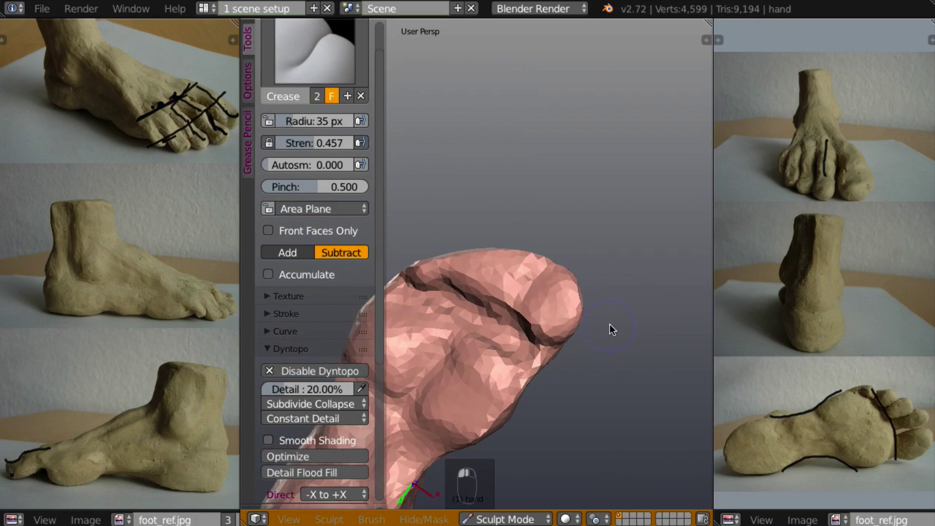
key(c)
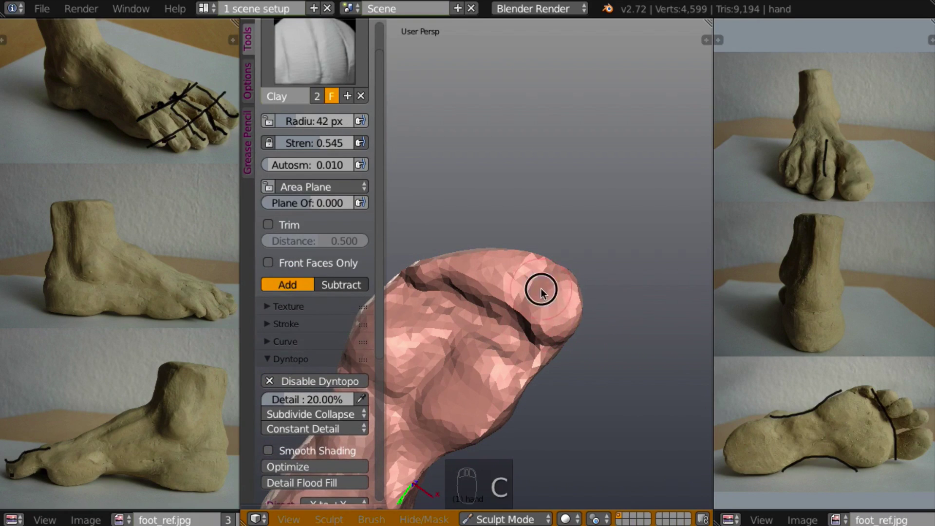
mouse_move(542, 288)
mouse_down()
mouse_move(528, 327)
mouse_move(566, 332)
mouse_up()
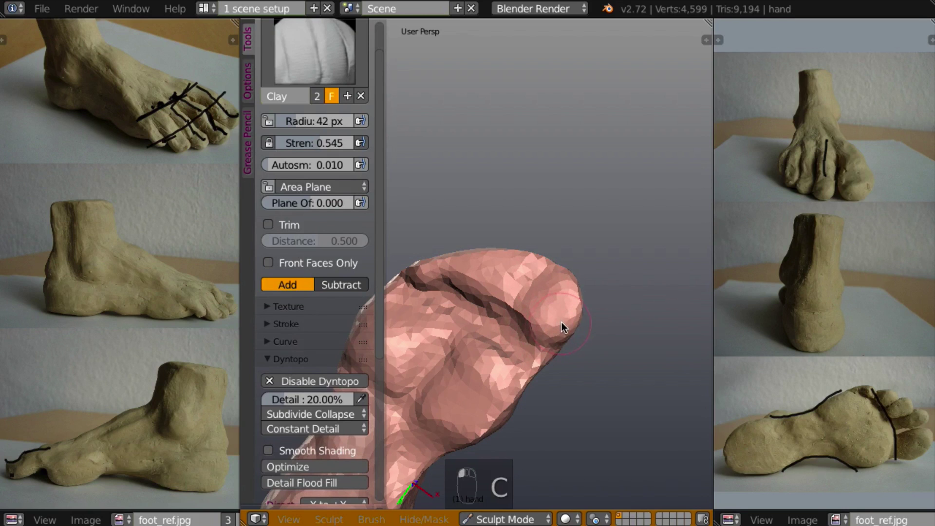
Carve the far side of the second toe on the underside with the Crease brush, separating it from the third toe.
key(shift+c)
mouse_move(545, 328)
middle_down()
mouse_move(589, 355)
mouse_move(585, 335)
mouse_move(611, 331)
mouse_move(557, 306)
middle_up()
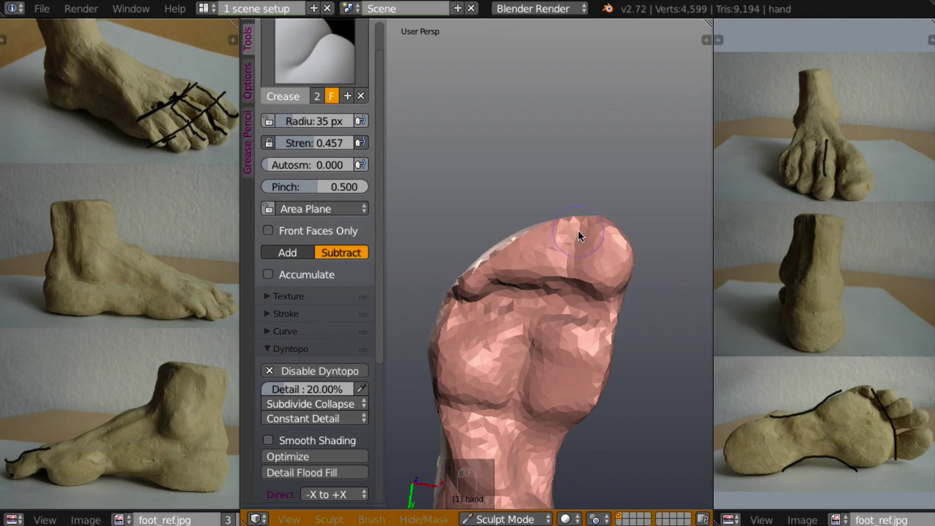
mouse_move(578, 230)
mouse_down()
mouse_move(557, 264)
mouse_move(560, 228)
mouse_move(534, 269)
mouse_move(545, 264)
mouse_move(547, 235)
mouse_move(524, 242)
mouse_up()
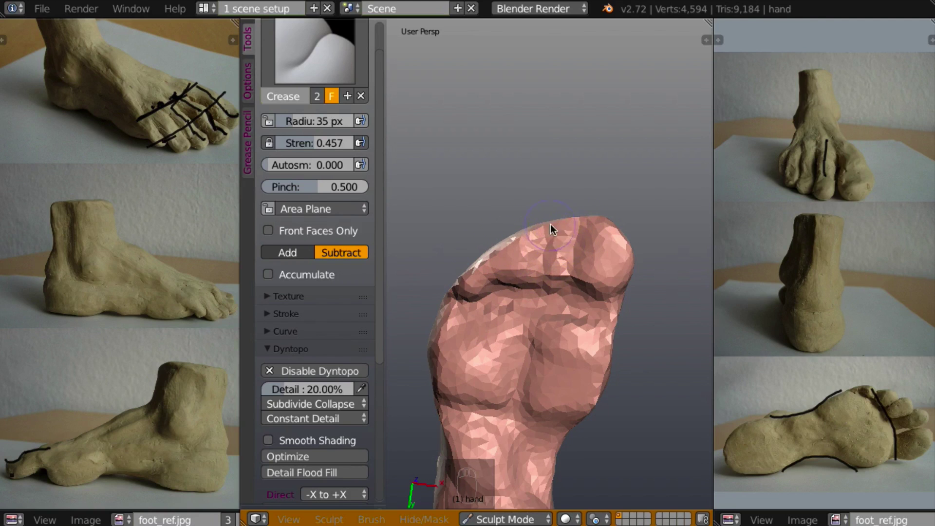
mouse_move(554, 227)
middle_down()
mouse_move(545, 326)
mouse_move(560, 241)
mouse_move(531, 239)
middle_up()
Shape the front face of the toe mass beside the big toe with a Clay brush stroke.
key(c)
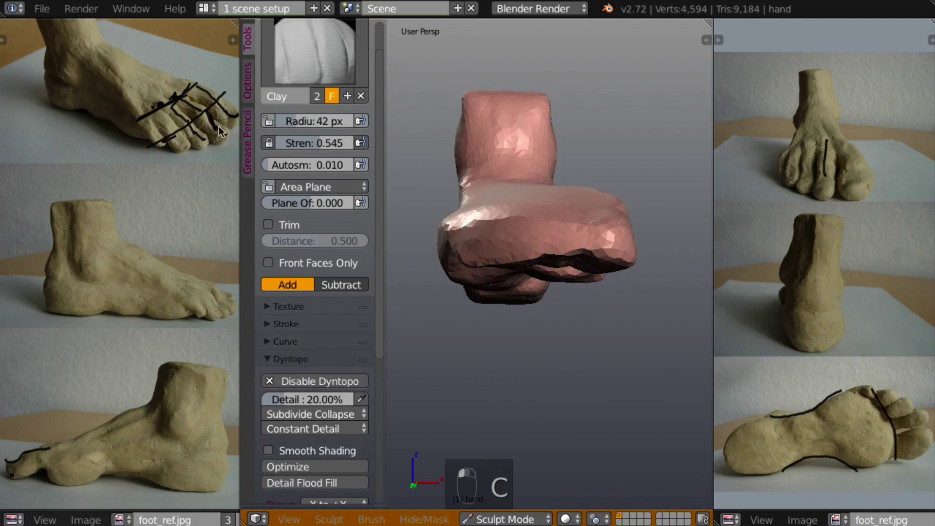
mouse_move(550, 273)
middle_down()
mouse_move(568, 314)
mouse_move(560, 343)
mouse_move(598, 229)
mouse_move(624, 194)
mouse_move(610, 131)
mouse_move(527, 331)
mouse_move(530, 323)
middle_up()
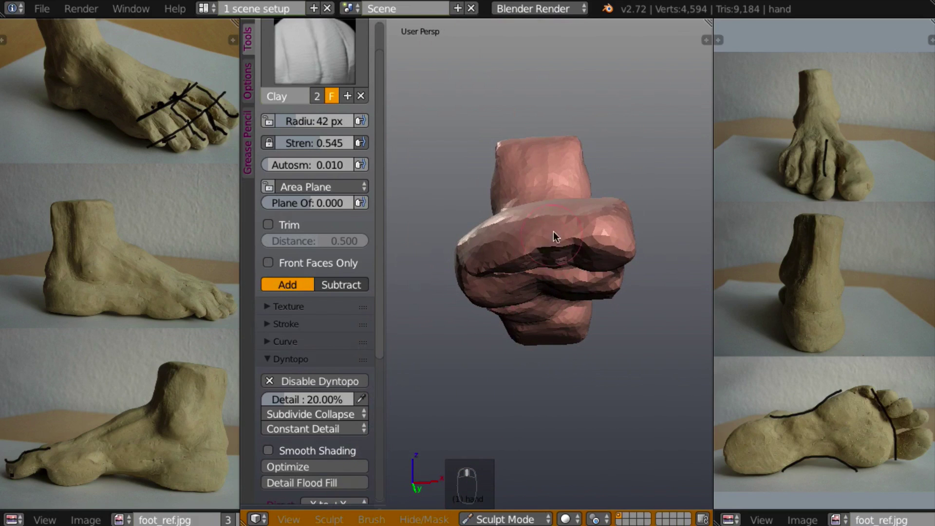
drag(560, 235, 565, 217)
middle_drag(565, 217, 604, 168)
Carve the remaining grooves between the smaller toes on the underside with the Crease brush.
key(shift+c)
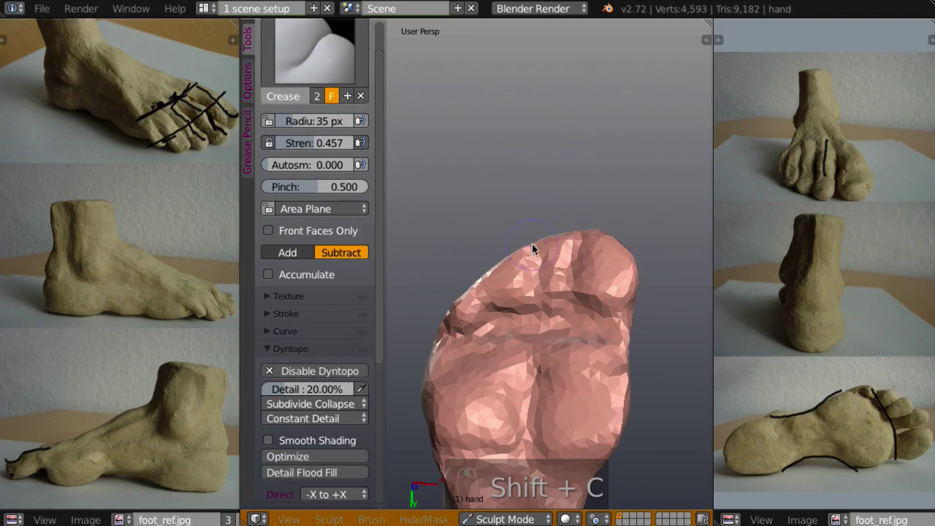
mouse_move(532, 246)
middle_down()
mouse_move(583, 273)
mouse_move(547, 244)
middle_up()
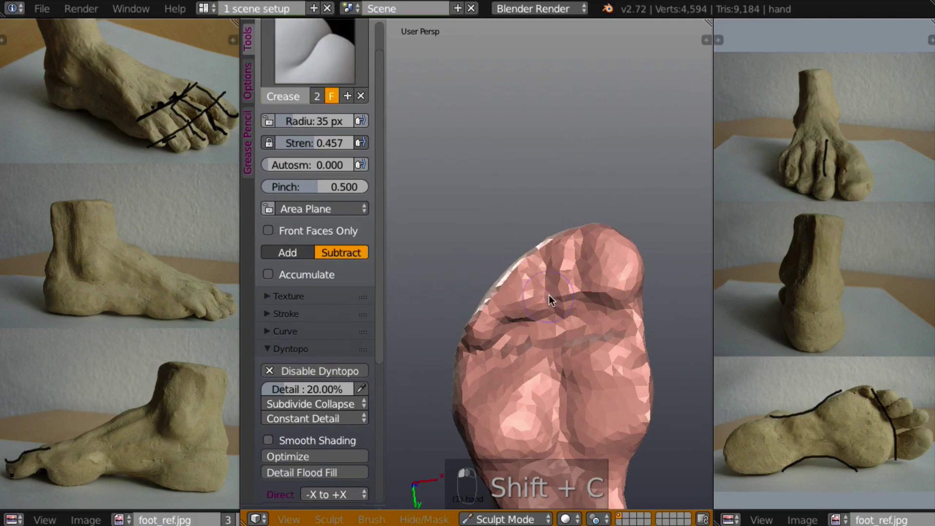
drag(502, 273, 562, 286)
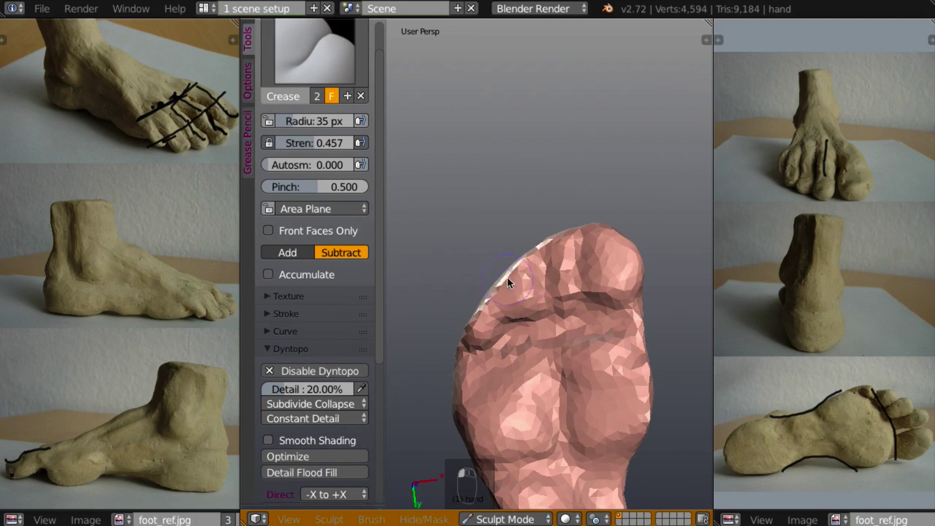
drag(507, 277, 509, 278)
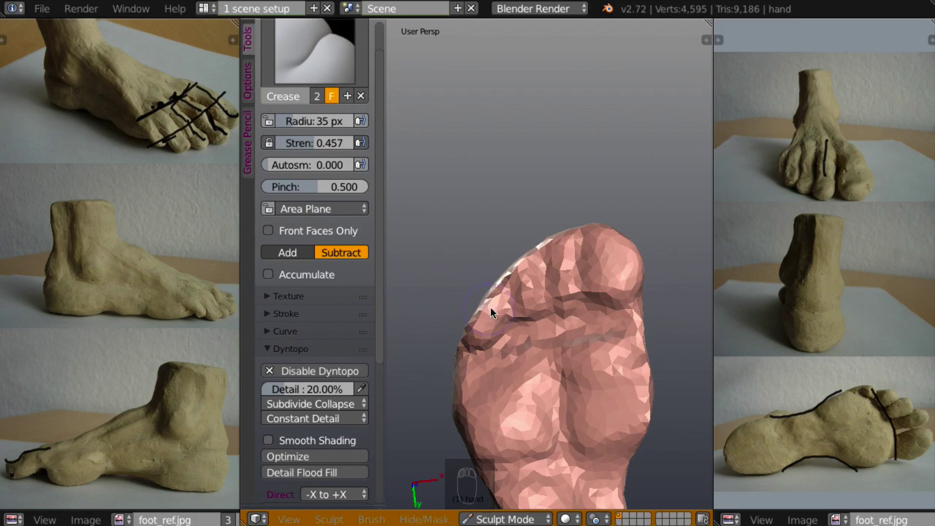
drag(482, 310, 497, 329)
mouse_move(497, 330)
middle_down()
mouse_move(568, 335)
mouse_move(601, 393)
mouse_move(571, 291)
middle_up()
scroll(538, 334, down, 5)
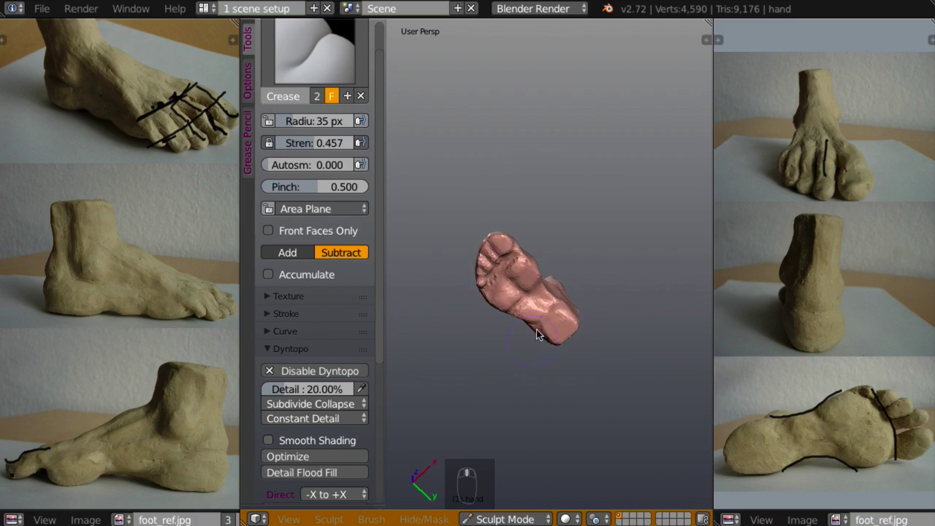
Round off the hard vertical edge at the back of the heel down to the sole with Clay brush strokes.
middle_drag(539, 334, 584, 339)
scroll(570, 278, up, 3)
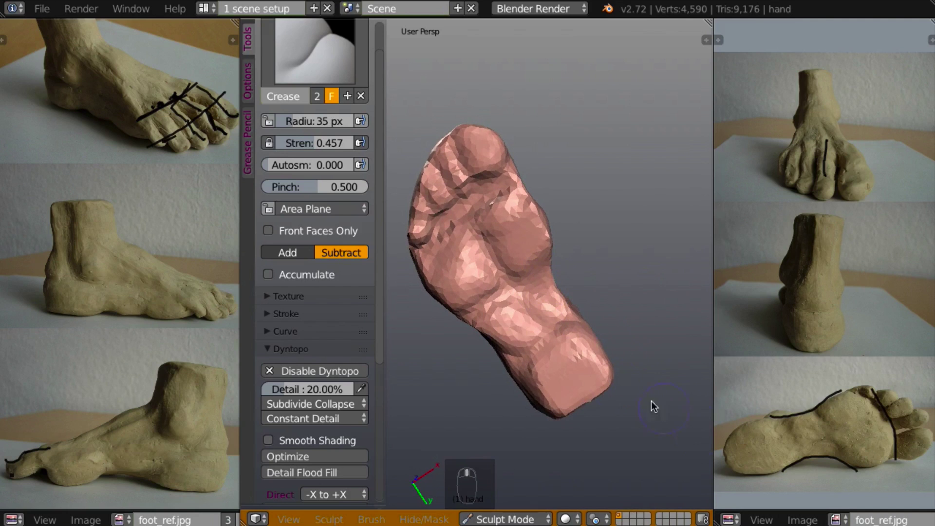
key(c)
mouse_move(595, 365)
middle_down()
mouse_move(583, 390)
mouse_move(763, 431)
middle_up()
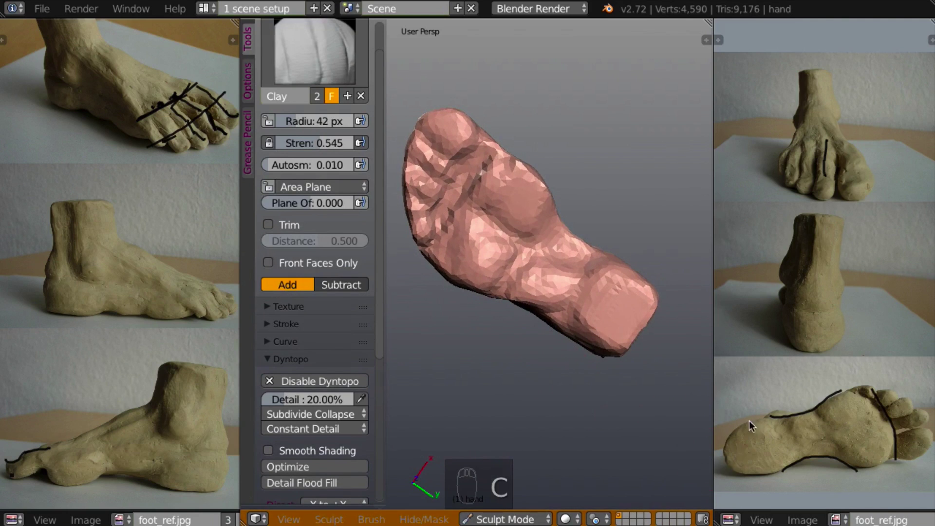
mouse_move(569, 359)
middle_down()
mouse_move(535, 411)
mouse_move(565, 403)
mouse_move(584, 361)
mouse_move(578, 409)
mouse_move(580, 375)
mouse_move(570, 407)
mouse_move(591, 328)
middle_up()
key(c)
mouse_move(551, 218)
mouse_down()
mouse_move(541, 273)
mouse_move(544, 157)
mouse_move(532, 292)
mouse_up()
mouse_move(533, 292)
middle_down()
mouse_move(384, 267)
mouse_move(483, 273)
middle_up()
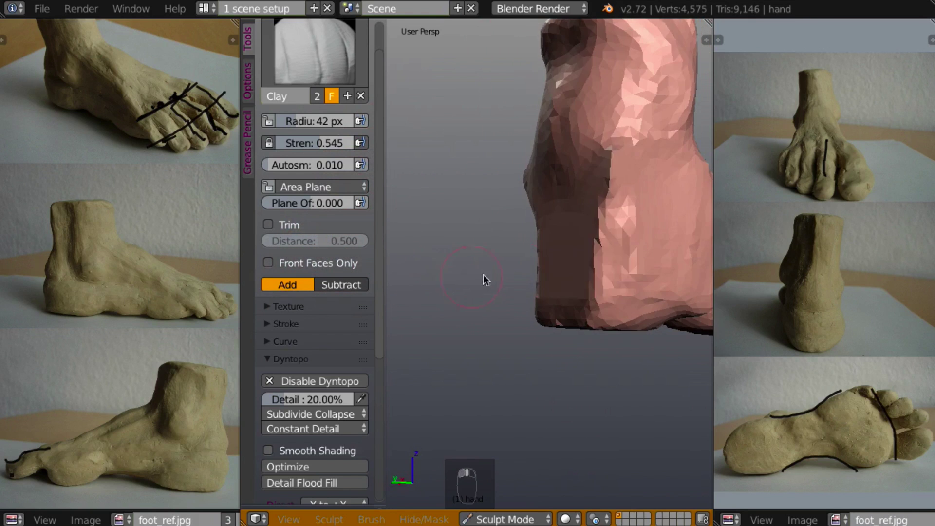
click(612, 177)
mouse_move(611, 176)
mouse_down()
mouse_move(603, 292)
mouse_move(618, 209)
mouse_move(623, 271)
mouse_move(626, 263)
mouse_up()
mouse_move(626, 262)
middle_down()
mouse_move(685, 177)
mouse_move(641, 184)
mouse_move(559, 336)
mouse_move(589, 224)
middle_up()
mouse_move(589, 223)
mouse_down()
mouse_move(601, 341)
mouse_move(612, 330)
mouse_up()
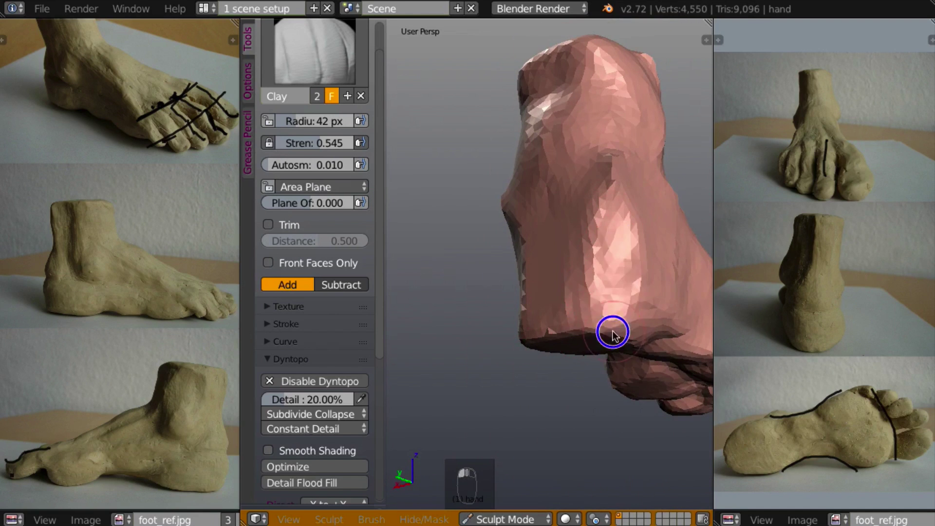
Continue rounding the heel with Clay, blending its side and lower edge into the sole.
mouse_move(612, 330)
middle_down()
mouse_move(481, 385)
mouse_move(672, 214)
middle_up()
mouse_move(672, 214)
mouse_down()
mouse_move(638, 246)
mouse_move(653, 272)
mouse_move(642, 302)
mouse_up()
mouse_move(642, 301)
middle_down()
mouse_move(743, 217)
mouse_move(682, 323)
mouse_move(747, 296)
mouse_move(648, 275)
middle_up()
mouse_move(629, 225)
mouse_down()
mouse_move(645, 294)
mouse_move(643, 279)
mouse_up()
mouse_move(643, 279)
middle_down()
mouse_move(633, 157)
mouse_move(578, 320)
mouse_move(592, 205)
mouse_move(592, 217)
mouse_move(602, 192)
mouse_move(604, 336)
mouse_move(611, 317)
middle_up()
mouse_move(611, 317)
mouse_down()
mouse_move(608, 336)
mouse_move(635, 328)
mouse_move(633, 343)
mouse_up()
mouse_move(633, 343)
middle_down()
mouse_move(591, 359)
mouse_move(631, 316)
middle_up()
mouse_move(631, 315)
mouse_down()
mouse_move(638, 309)
mouse_move(649, 334)
mouse_up()
middle_drag(649, 334, 571, 317)
drag(689, 255, 677, 334)
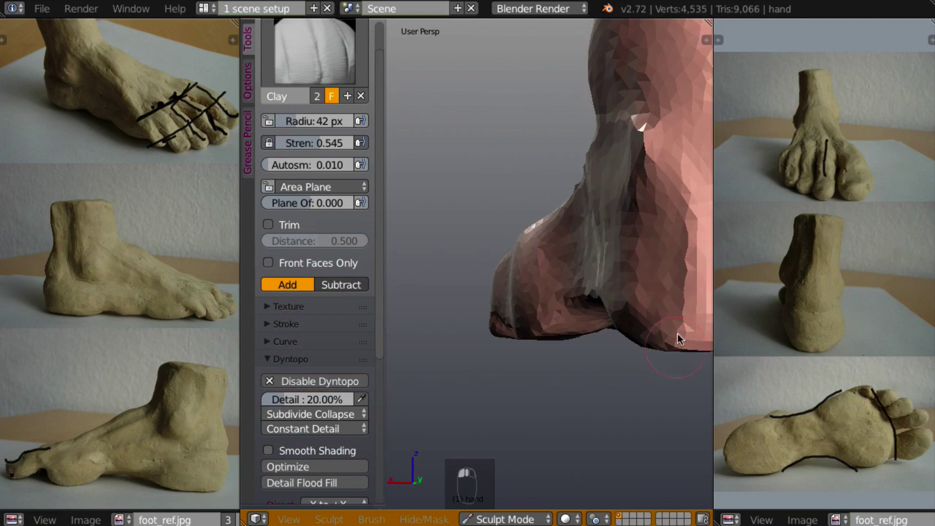
Soften the opposite side of the heel and the area below the ankle with further Clay strokes.
mouse_move(613, 308)
middle_down()
mouse_move(594, 293)
mouse_move(568, 293)
mouse_move(612, 273)
middle_up()
drag(483, 321, 476, 314)
mouse_move(475, 314)
middle_down()
mouse_move(515, 256)
mouse_move(568, 271)
mouse_move(574, 326)
mouse_move(487, 281)
mouse_move(501, 267)
middle_up()
mouse_move(500, 267)
mouse_down()
mouse_move(493, 194)
mouse_move(498, 204)
mouse_up()
middle_drag(498, 204, 541, 229)
drag(623, 178, 611, 296)
mouse_move(611, 297)
middle_down()
mouse_move(482, 287)
mouse_move(569, 305)
mouse_move(504, 299)
mouse_move(507, 286)
middle_up()
scroll(569, 305, down, 1)
scroll(595, 300, up, 3)
middle_drag(597, 282, 635, 276)
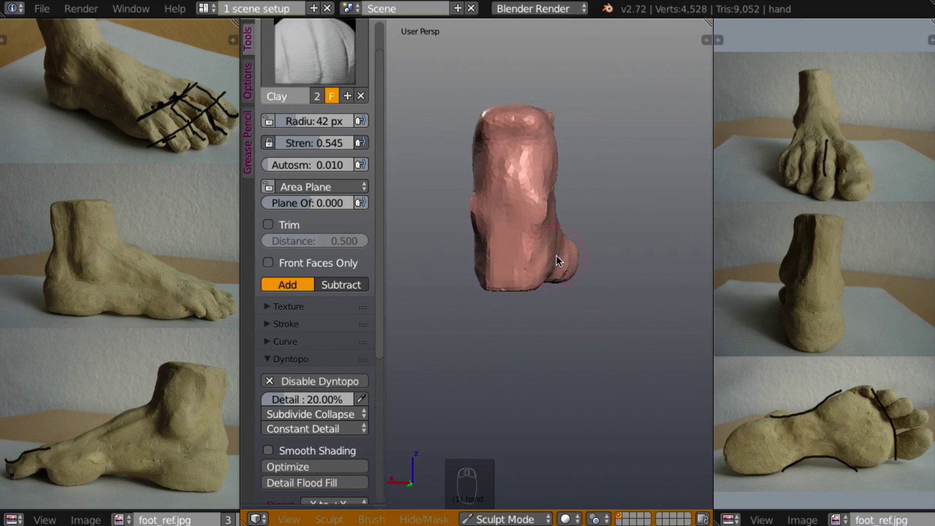
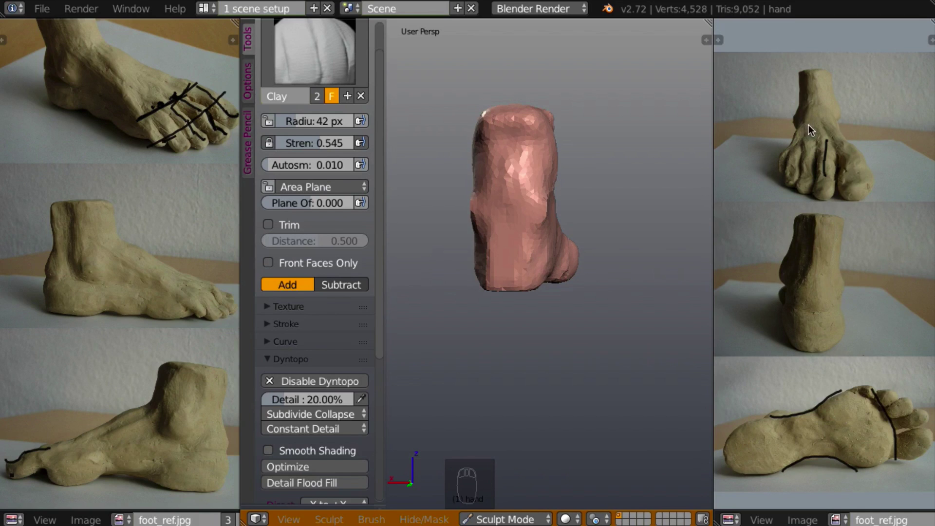
Mark the ankle slant with grease pencil lines across the front and rear references, and the inner ankle bone on the side reference.
key(d)
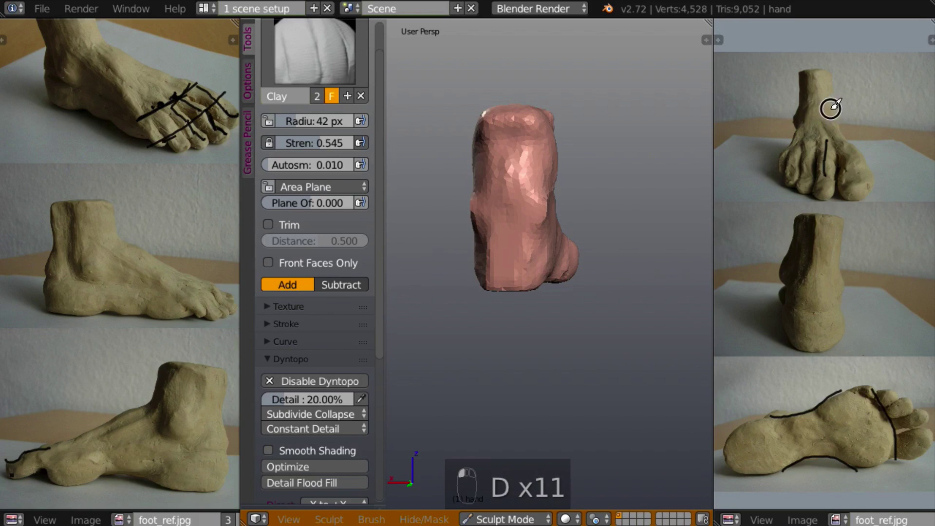
drag(792, 120, 848, 103)
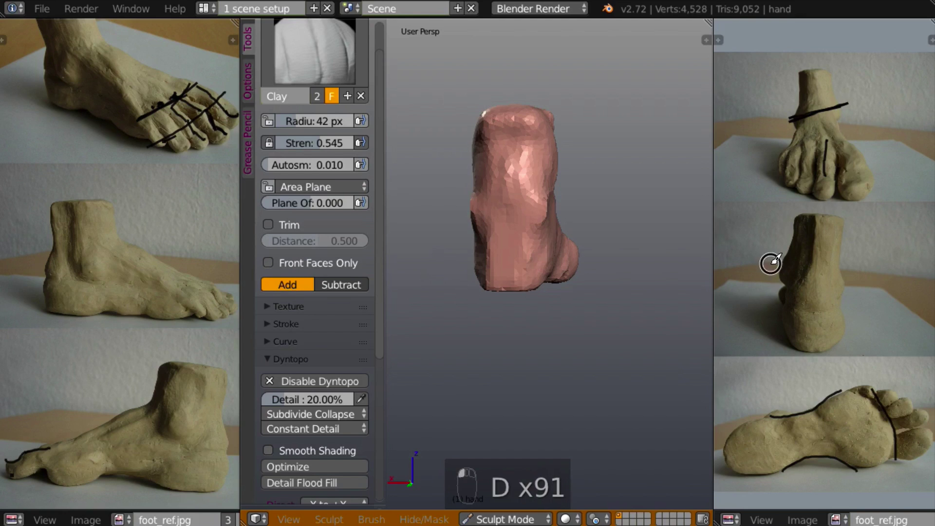
drag(771, 263, 865, 298)
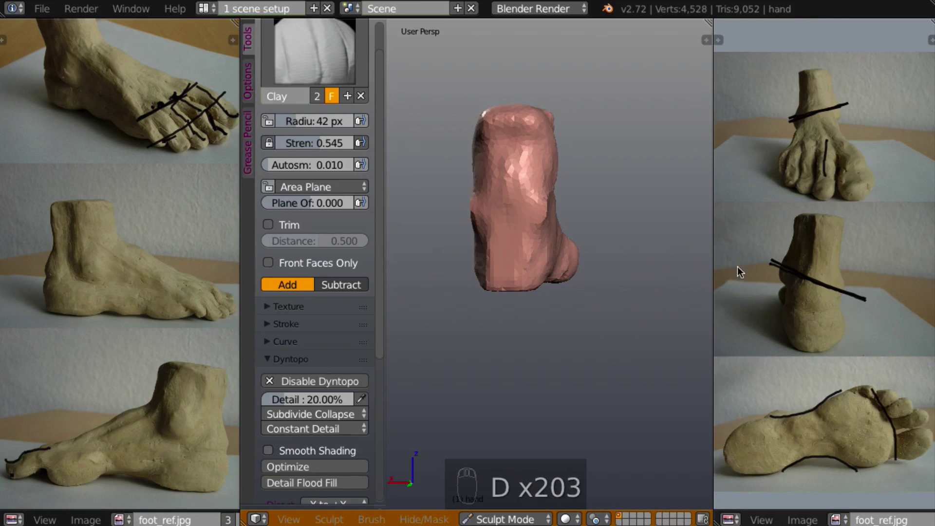
drag(165, 419, 189, 420)
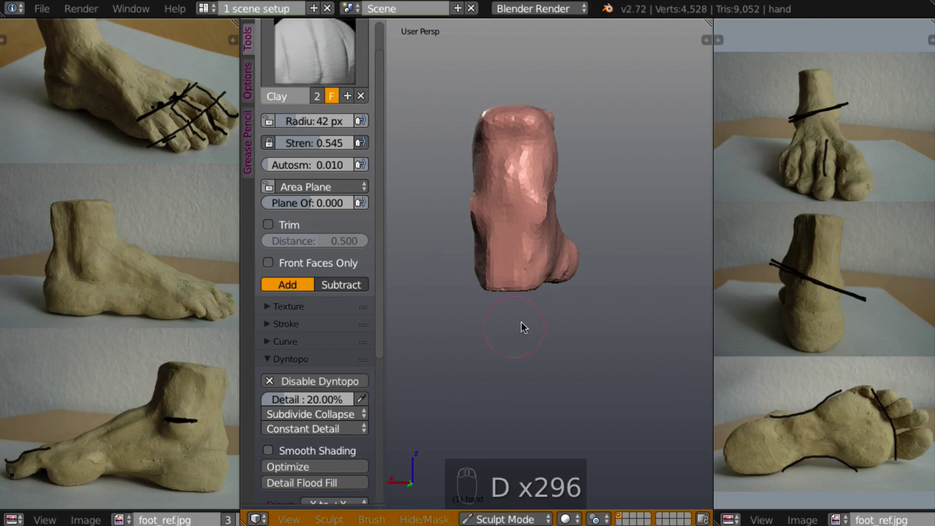
mouse_move(521, 322)
middle_down()
mouse_move(674, 327)
mouse_move(605, 327)
mouse_move(587, 318)
mouse_move(618, 334)
mouse_move(605, 324)
mouse_move(428, 329)
mouse_move(495, 306)
mouse_move(640, 321)
mouse_move(607, 298)
mouse_move(636, 317)
mouse_move(460, 304)
middle_up()
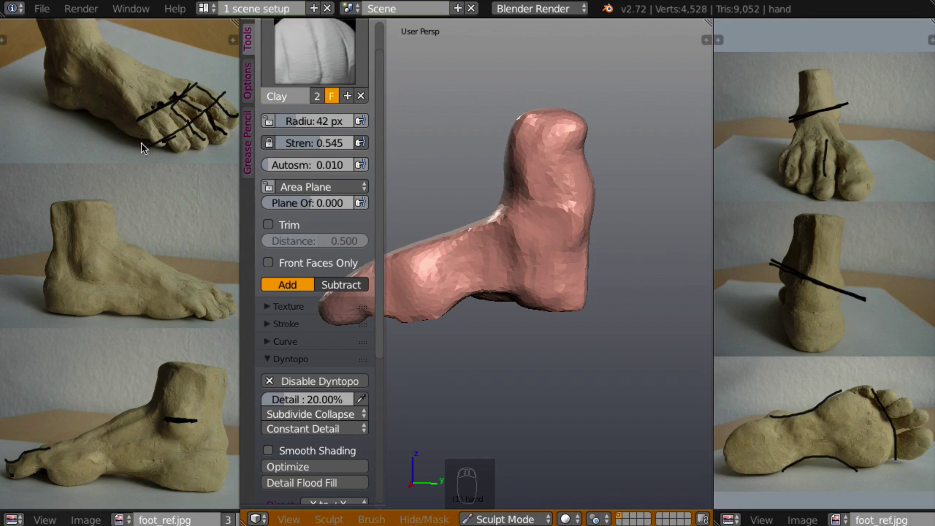
Draw a grease pencil curve from the front of the ankle down to the outer ankle bone on the three-quarter reference, marking the bone's underside.
middle_drag(145, 162, 152, 197)
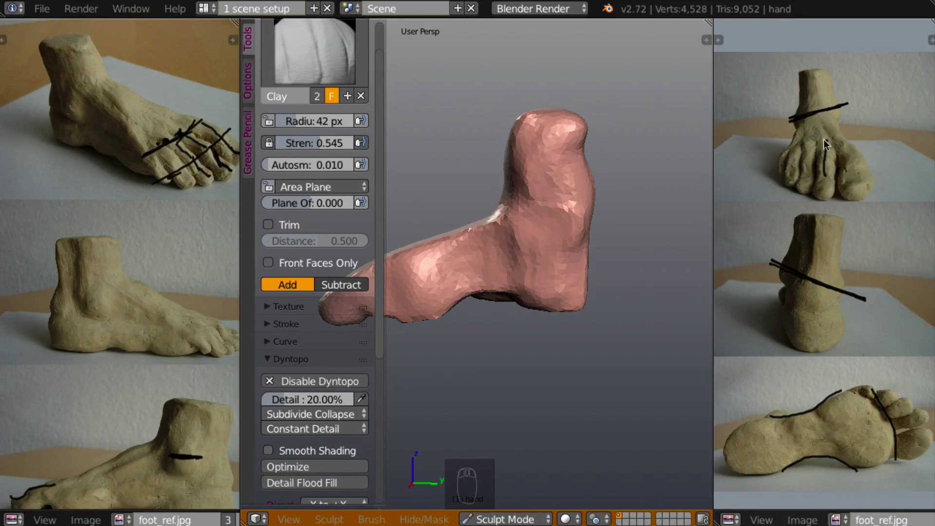
click(809, 118)
middle_drag(42, 156, 61, 189)
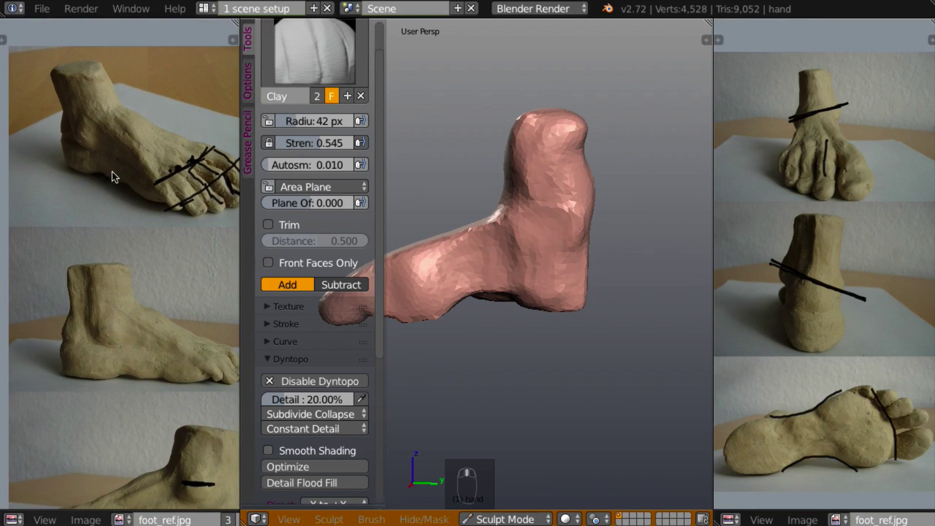
middle_drag(112, 171, 97, 147)
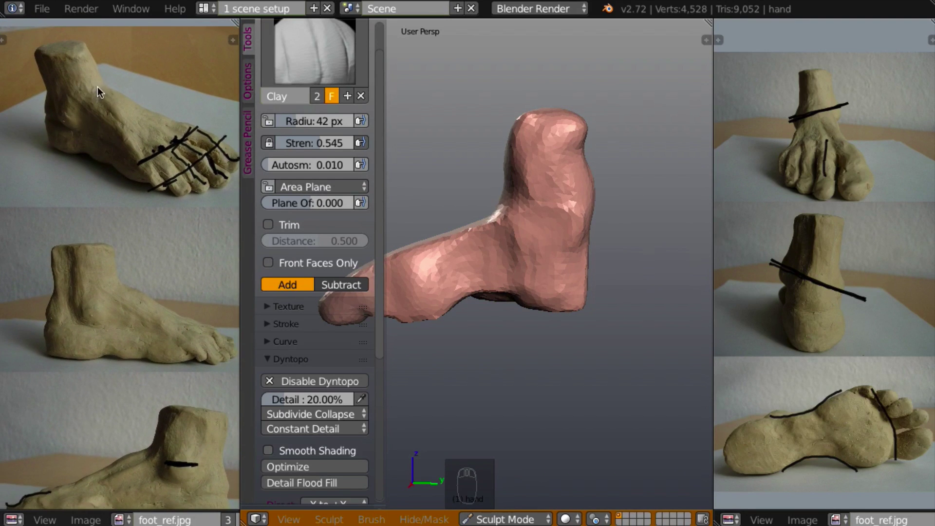
key(d)
key(d)
key(d)
key(d)
key(d)
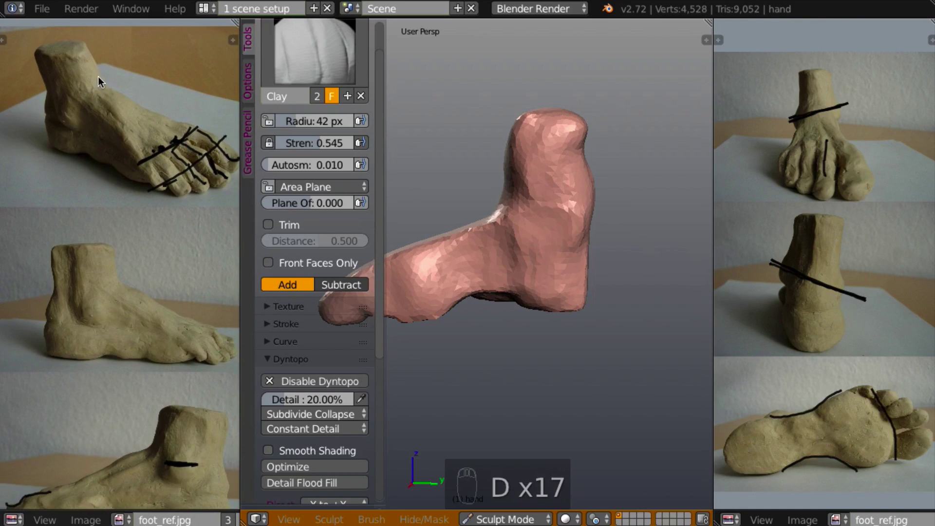
key(d)
key(d)
key(d)
mouse_move(101, 83)
mouse_down()
mouse_move(79, 98)
mouse_move(79, 129)
mouse_move(65, 127)
mouse_up()
key(d)
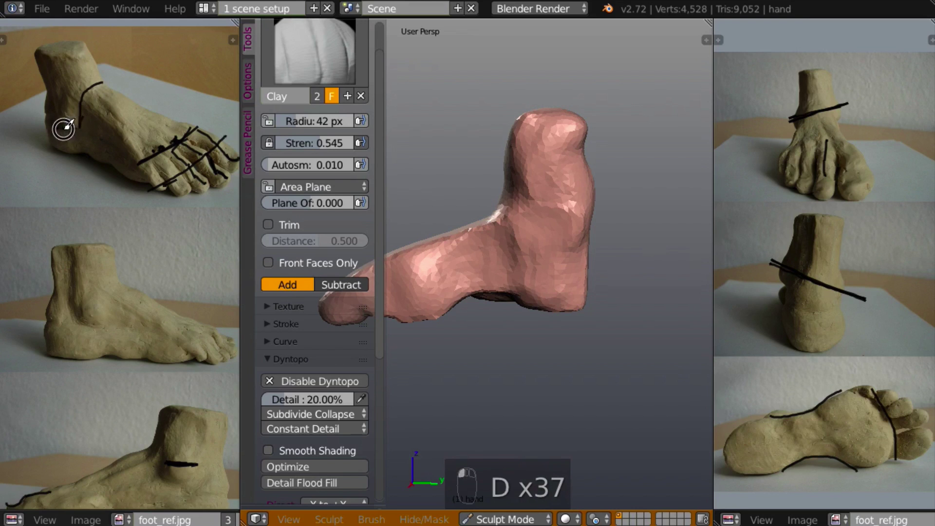
key(d)
key(d)
key(d)
drag(61, 118, 67, 119)
key(d)
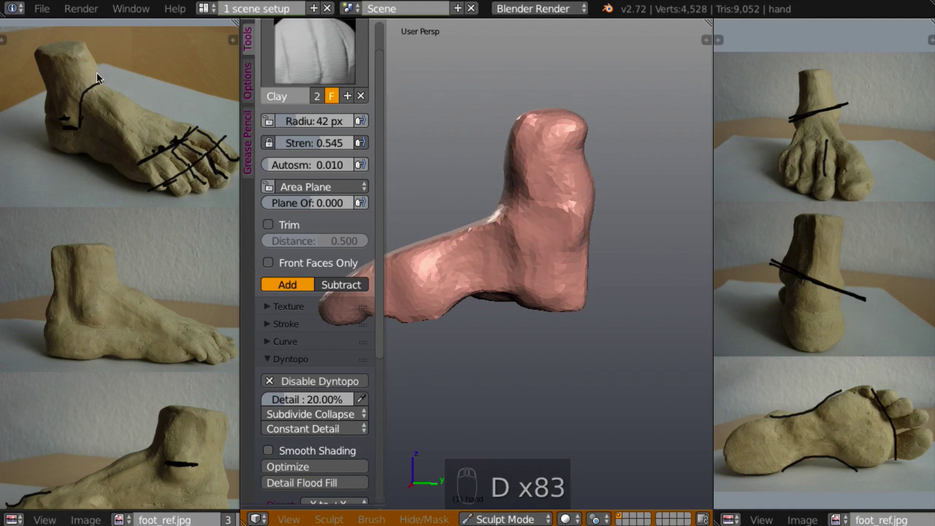
Draw a second curve above the first around the outer ankle, and erase the stray vertical line on the lower leg.
mouse_move(100, 71)
mouse_down()
mouse_move(73, 87)
mouse_move(63, 115)
mouse_move(58, 49)
mouse_up()
key(d)
key(d)
key(d)
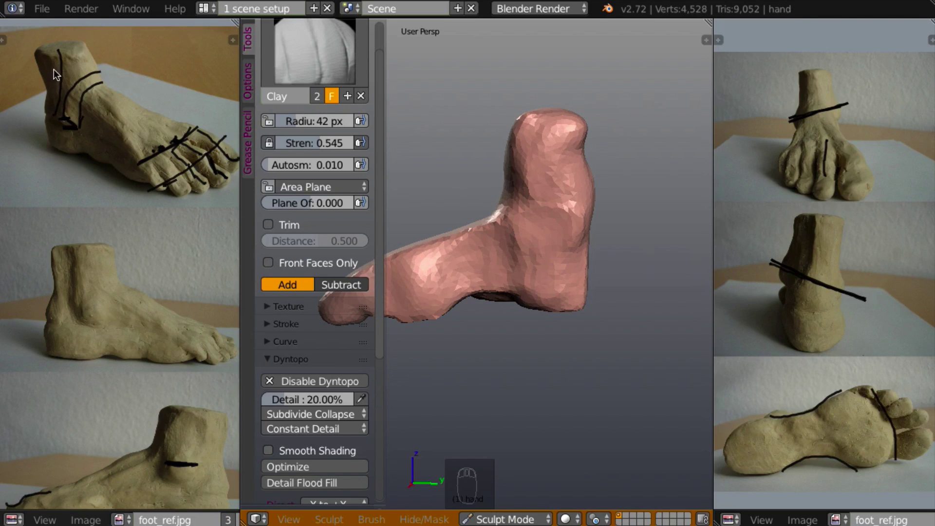
drag(54, 69, 67, 51)
key(d)
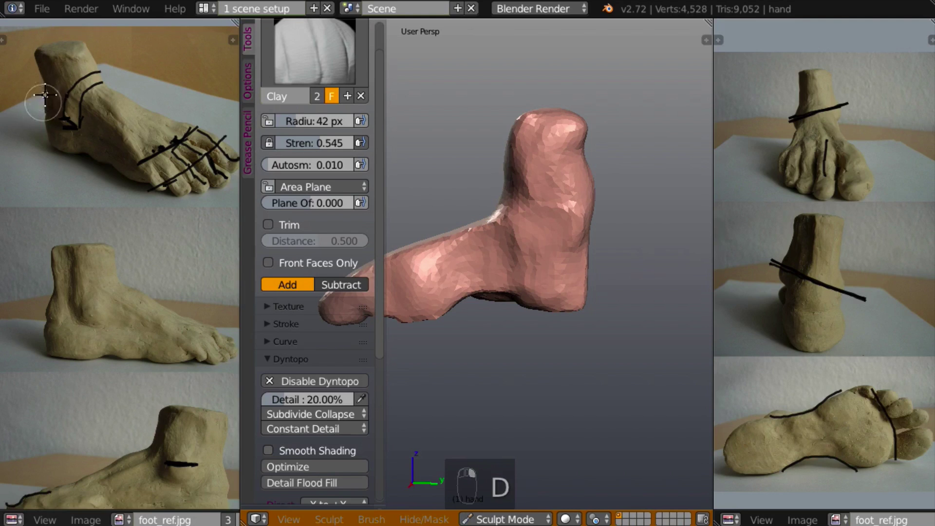
Mark the back of the heel tendon and the front edge of the lower leg with grease pencil on the three-quarter reference.
key(d)
key(d)
key(d)
key(d)
key(d)
key(d)
key(d)
key(d)
key(d)
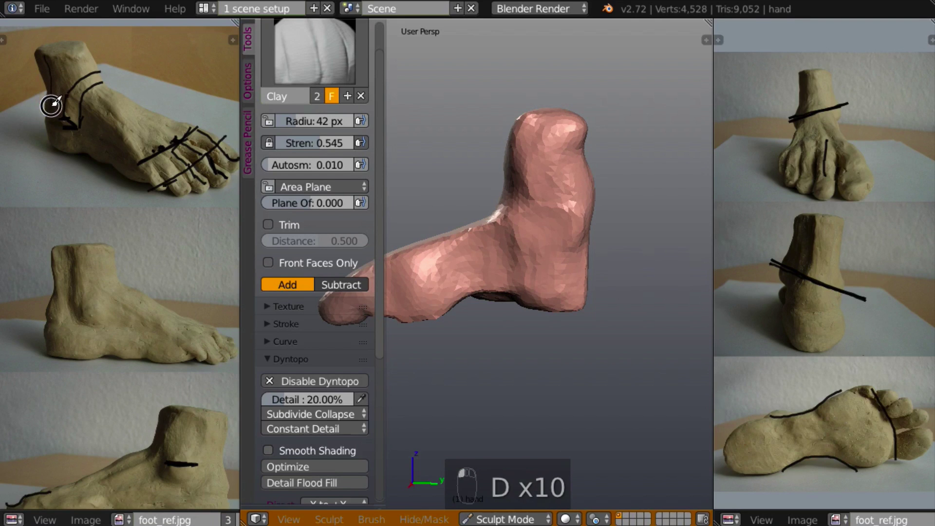
drag(53, 92, 50, 126)
mouse_move(52, 77)
mouse_down()
mouse_move(46, 56)
mouse_move(94, 60)
mouse_move(103, 71)
mouse_up()
key(d)
key(d)
key(d)
key(d)
key(d)
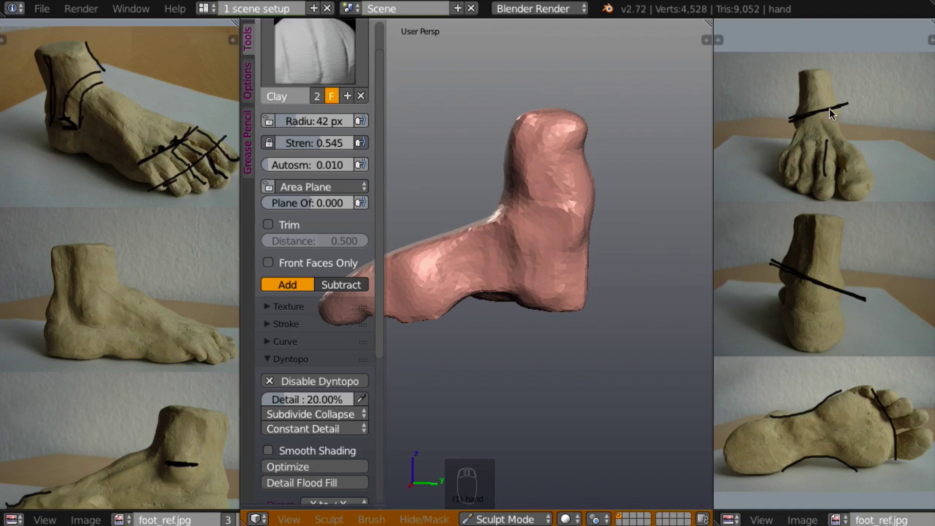
Replace the slanted line on the front reference with a curve across the ankle and outlines down both sides of the lower leg.
key(d)
mouse_move(820, 101)
right_down()
mouse_move(804, 123)
mouse_move(832, 91)
right_up()
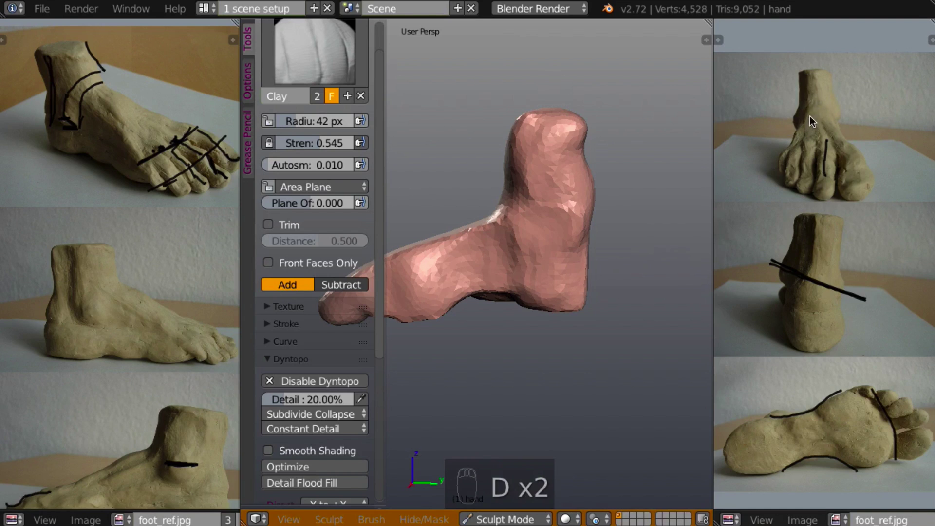
drag(839, 118, 832, 111)
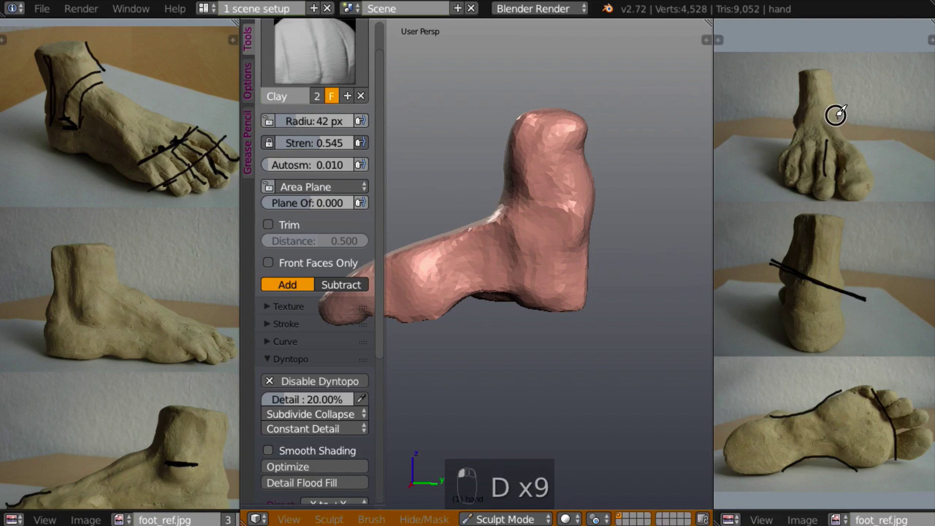
right_drag(835, 113, 820, 108)
mouse_move(820, 108)
mouse_down()
mouse_move(790, 117)
mouse_move(794, 73)
mouse_move(830, 92)
mouse_move(844, 115)
mouse_up()
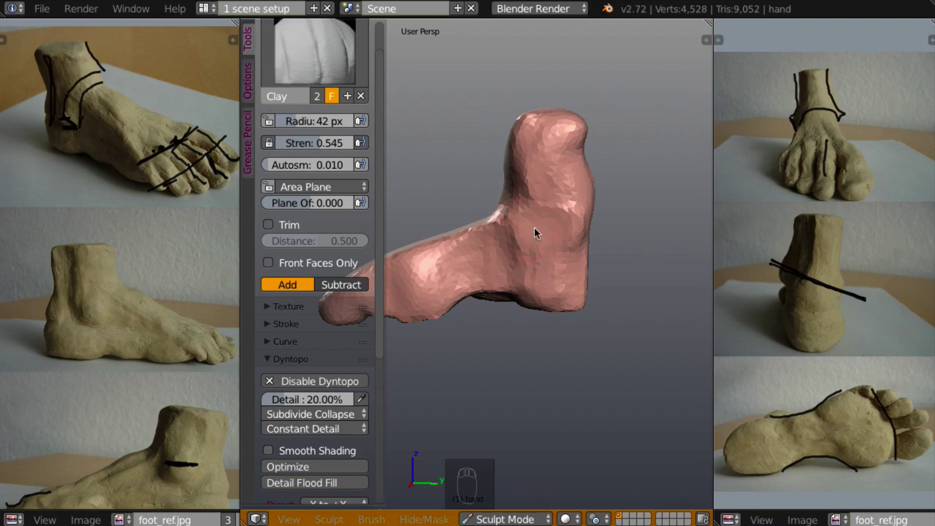
Shape the inner and outer sides of the lower leg above the ankle with Clay brush strokes.
mouse_move(600, 241)
middle_down()
mouse_move(685, 253)
mouse_move(605, 251)
mouse_move(618, 236)
middle_up()
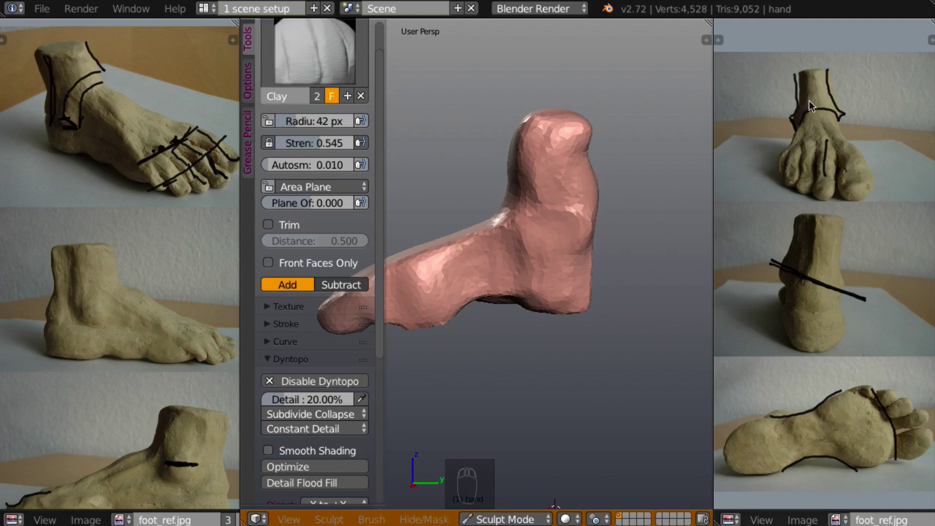
key(c)
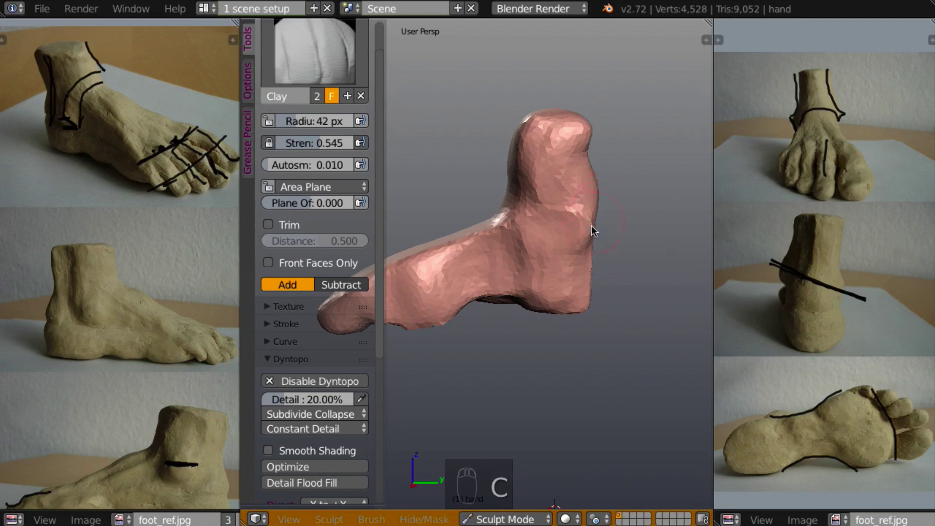
middle_drag(592, 226, 562, 221)
mouse_move(534, 147)
mouse_down()
mouse_move(554, 211)
mouse_move(559, 177)
mouse_move(566, 220)
mouse_move(547, 243)
mouse_move(524, 218)
mouse_move(557, 187)
mouse_move(554, 210)
mouse_up()
mouse_move(463, 210)
middle_down()
mouse_move(514, 212)
mouse_move(539, 233)
middle_up()
mouse_move(525, 248)
mouse_down()
mouse_move(509, 244)
mouse_move(540, 192)
mouse_move(554, 223)
mouse_move(566, 197)
mouse_move(586, 214)
mouse_up()
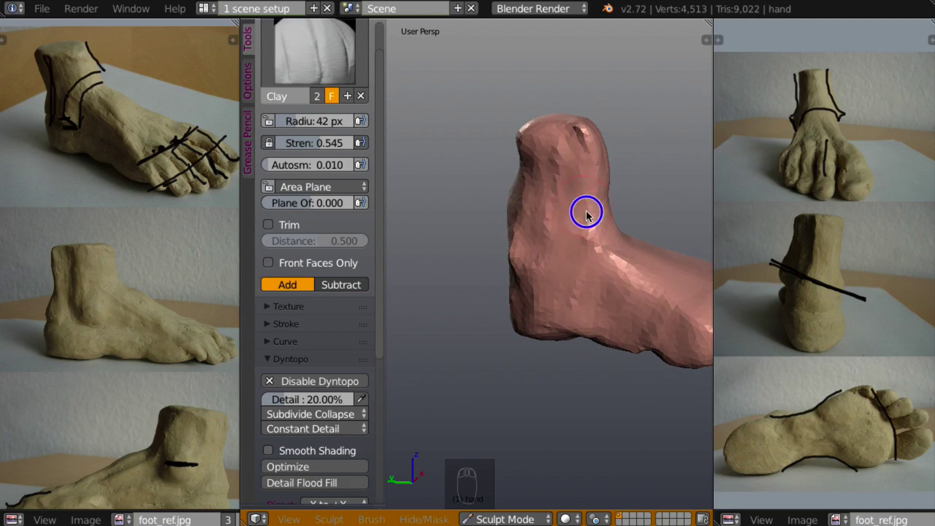
mouse_move(536, 220)
middle_down()
mouse_move(697, 193)
mouse_move(592, 201)
mouse_move(520, 180)
middle_up()
mouse_move(519, 181)
mouse_down()
mouse_move(503, 246)
mouse_move(520, 169)
mouse_up()
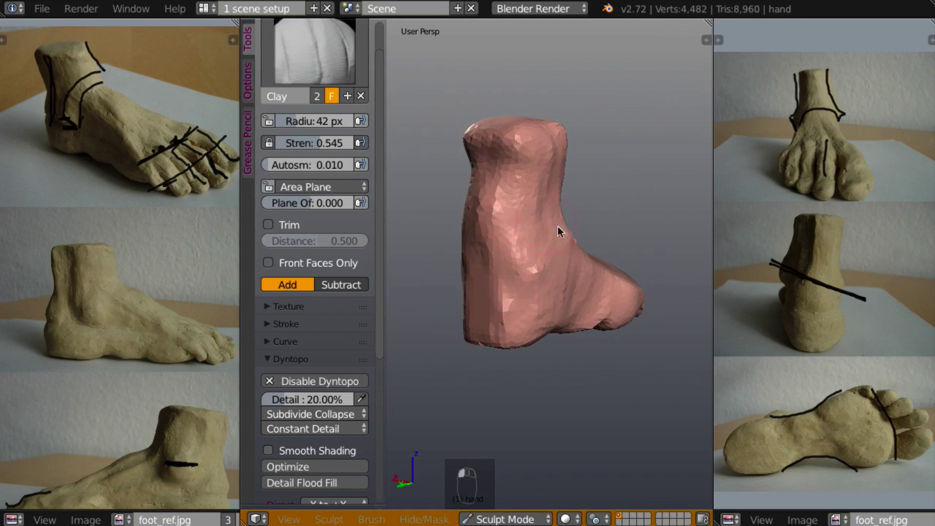
Shape the back of the lower leg down towards the heel and the inner side of the leg with Clay strokes.
middle_drag(559, 225, 487, 192)
drag(486, 219, 459, 262)
middle_drag(528, 208, 456, 194)
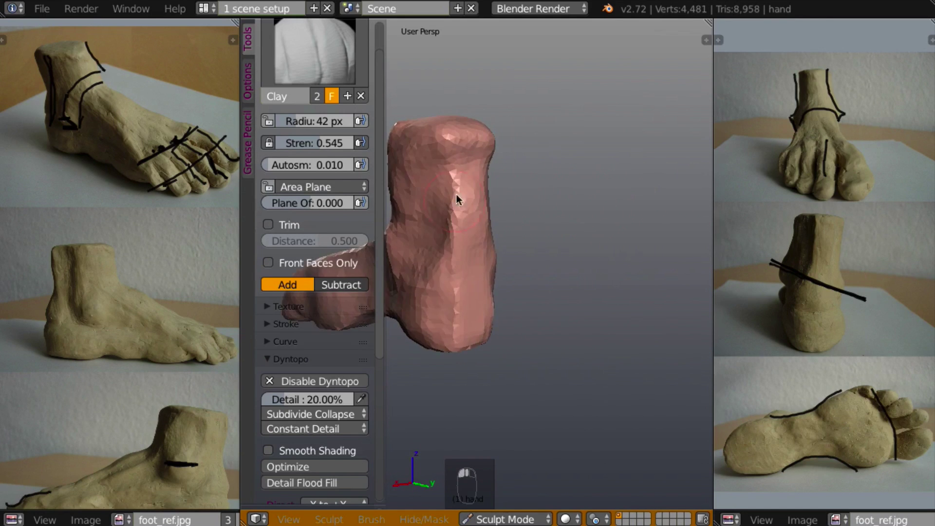
drag(456, 195, 451, 259)
mouse_move(489, 213)
middle_down()
mouse_move(585, 202)
mouse_move(640, 219)
middle_up()
drag(536, 145, 534, 208)
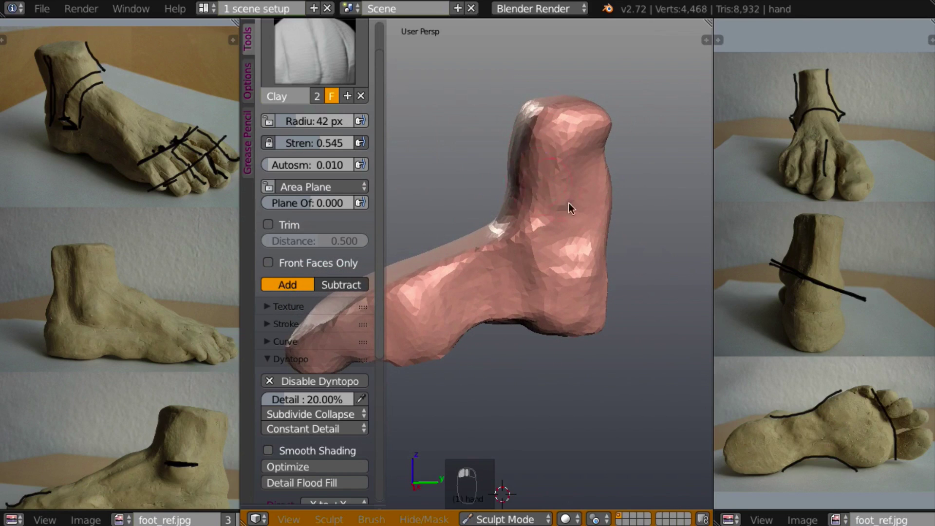
Smooth the leg's upper inner edge and the bend at the front of the ankle with Clay strokes.
mouse_move(568, 203)
middle_down()
mouse_move(638, 186)
mouse_move(534, 261)
middle_up()
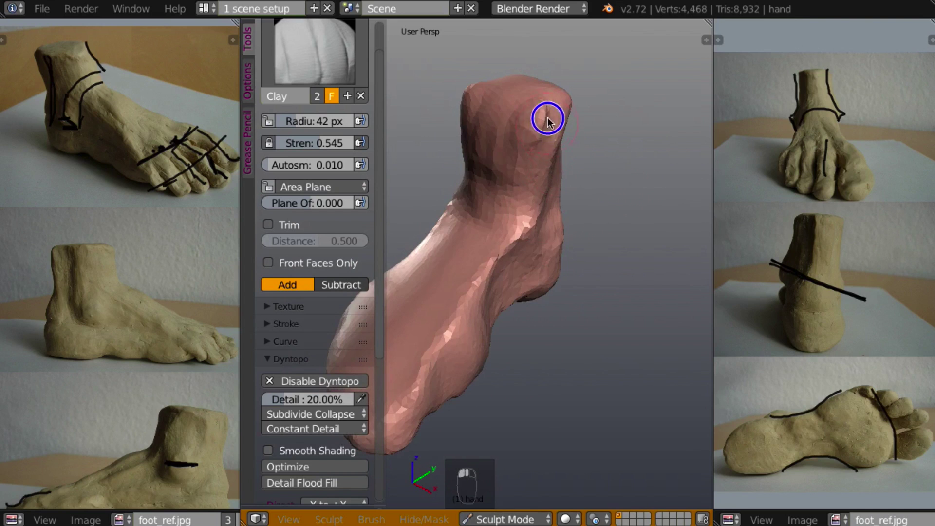
drag(547, 116, 538, 128)
mouse_move(538, 128)
middle_down()
mouse_move(559, 173)
mouse_move(584, 165)
mouse_move(488, 199)
middle_up()
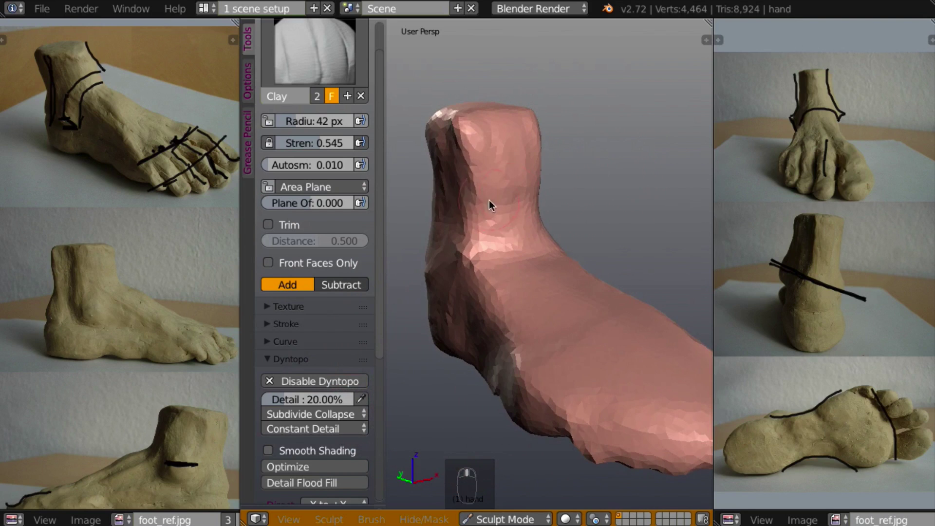
mouse_move(489, 200)
mouse_down()
mouse_move(468, 160)
mouse_move(471, 141)
mouse_move(463, 156)
mouse_move(469, 236)
mouse_up()
mouse_move(470, 236)
middle_down()
mouse_move(547, 214)
mouse_move(513, 235)
mouse_move(396, 239)
mouse_move(448, 232)
mouse_move(461, 318)
mouse_move(524, 212)
mouse_move(618, 170)
mouse_move(584, 203)
mouse_move(574, 194)
mouse_move(580, 217)
middle_up()
scroll(580, 205, up, 5)
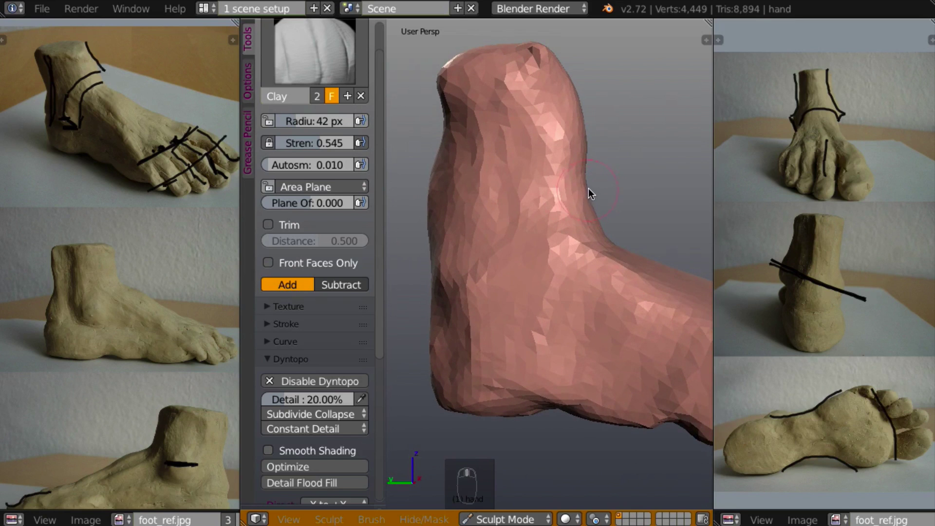
scroll(588, 188, down, 3)
mouse_move(562, 218)
middle_down()
mouse_move(423, 232)
mouse_move(431, 241)
middle_up()
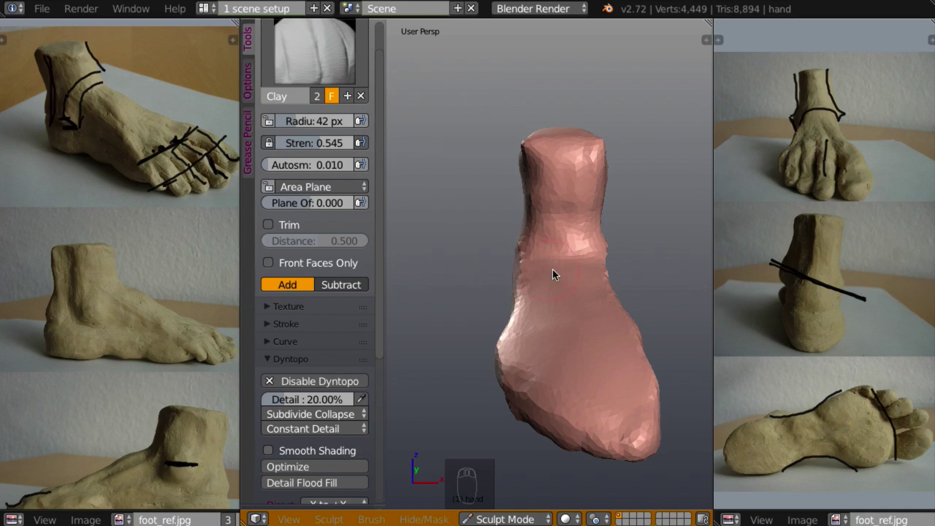
Carve a groove beneath the inner ankle bone with the Crease brush.
key(shift+c)
mouse_move(574, 272)
middle_down()
mouse_move(495, 267)
mouse_move(518, 244)
mouse_move(522, 265)
middle_up()
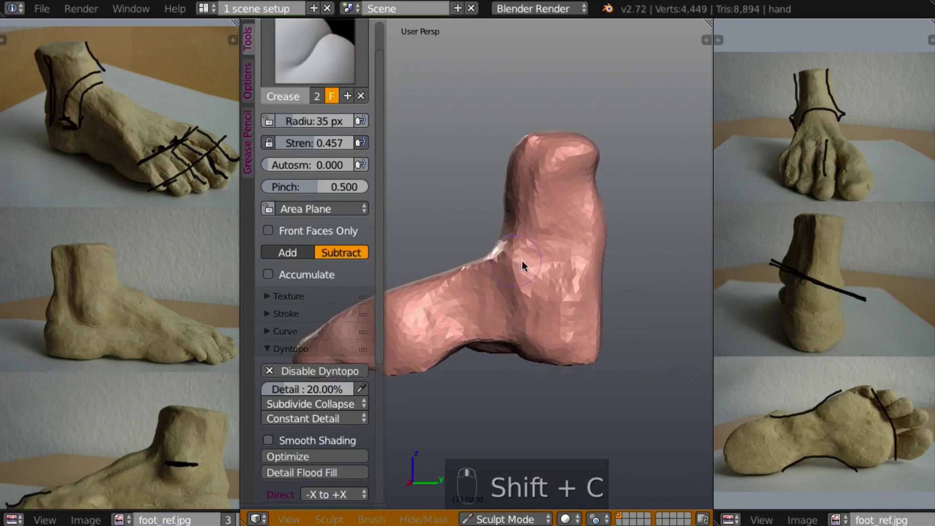
middle_drag(579, 299, 544, 276)
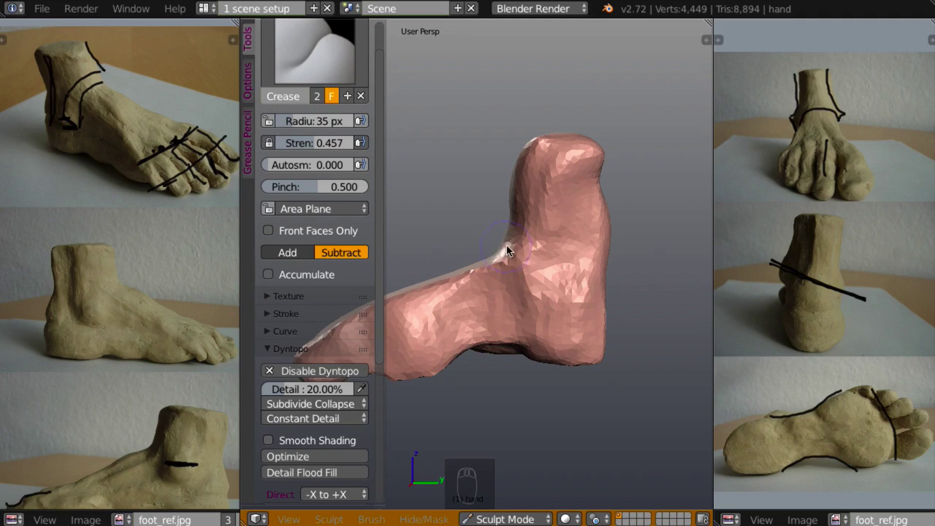
mouse_move(547, 254)
mouse_down()
mouse_move(578, 255)
mouse_move(546, 257)
mouse_up()
mouse_move(538, 269)
middle_down()
mouse_move(591, 278)
mouse_move(513, 267)
mouse_move(628, 258)
mouse_move(502, 272)
mouse_move(526, 261)
middle_up()
mouse_move(535, 254)
mouse_down()
mouse_move(576, 258)
mouse_move(542, 258)
mouse_move(561, 253)
mouse_move(553, 255)
mouse_up()
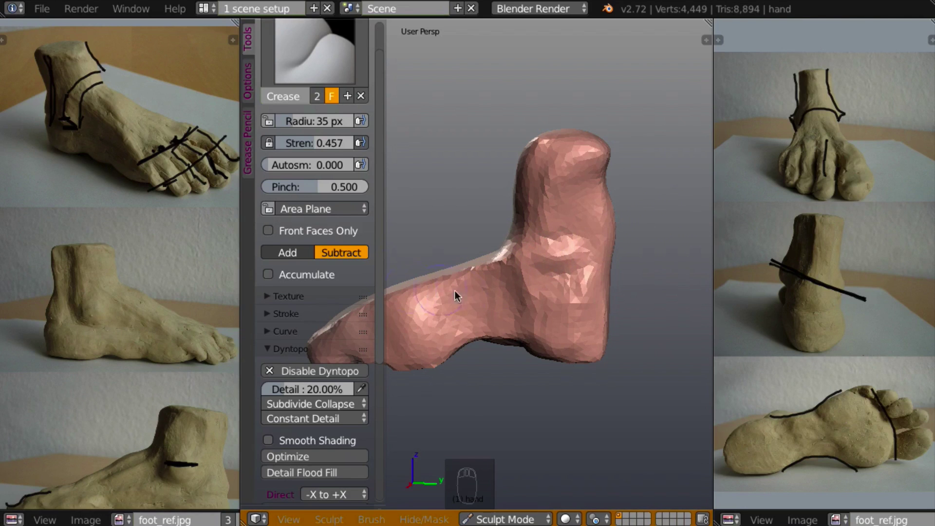
Carve a matching groove beneath and around the outer ankle bone with the Crease brush.
mouse_move(455, 290)
middle_down()
mouse_move(624, 299)
mouse_move(622, 282)
mouse_move(675, 253)
middle_up()
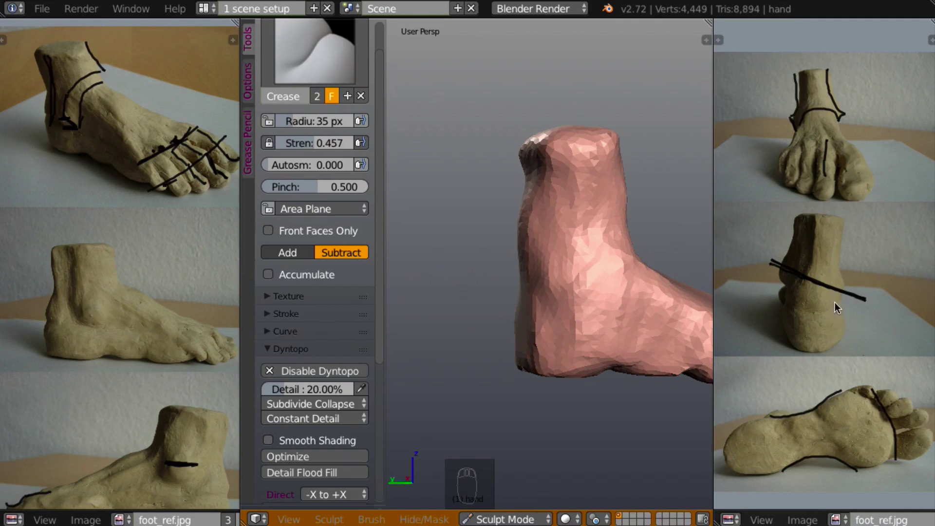
middle_drag(557, 288, 566, 277)
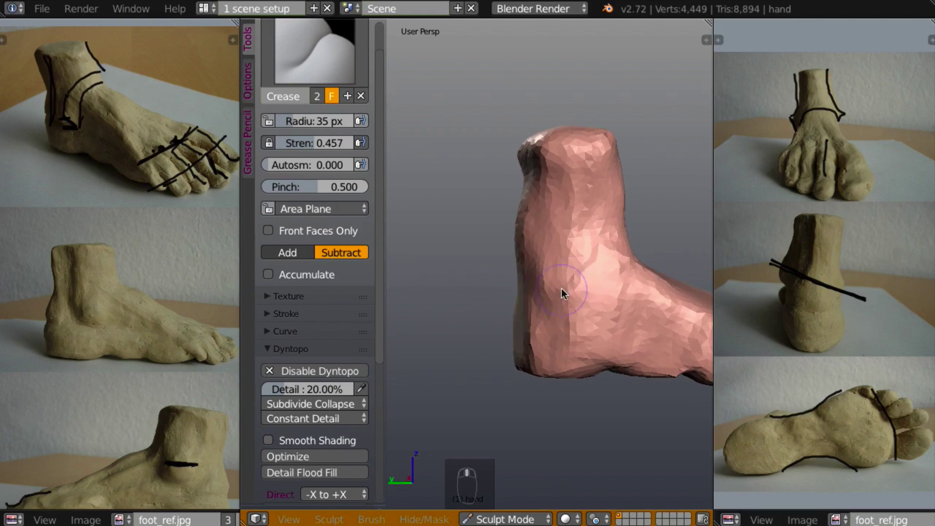
mouse_move(563, 304)
mouse_down()
mouse_move(600, 307)
mouse_move(576, 302)
mouse_up()
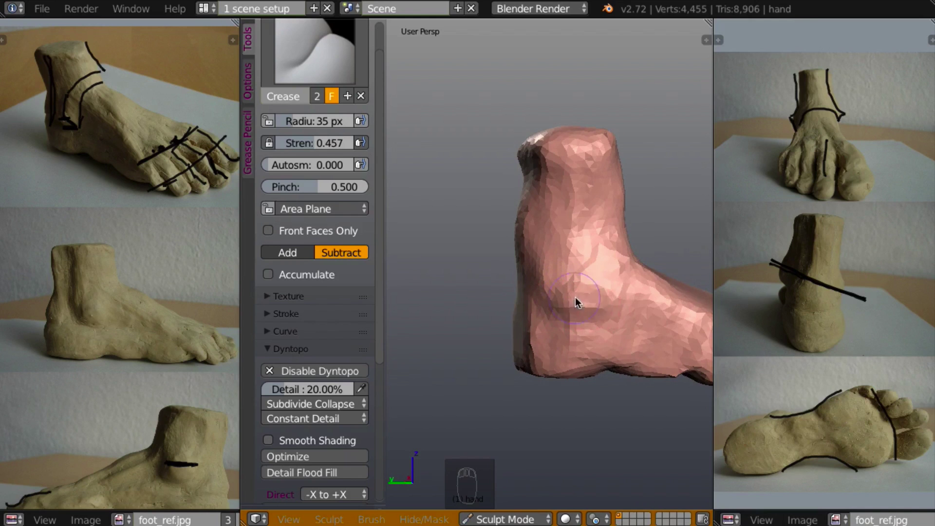
mouse_move(576, 302)
middle_down()
mouse_move(495, 325)
mouse_move(574, 311)
mouse_move(630, 313)
mouse_move(554, 320)
mouse_move(578, 305)
mouse_move(511, 236)
middle_up()
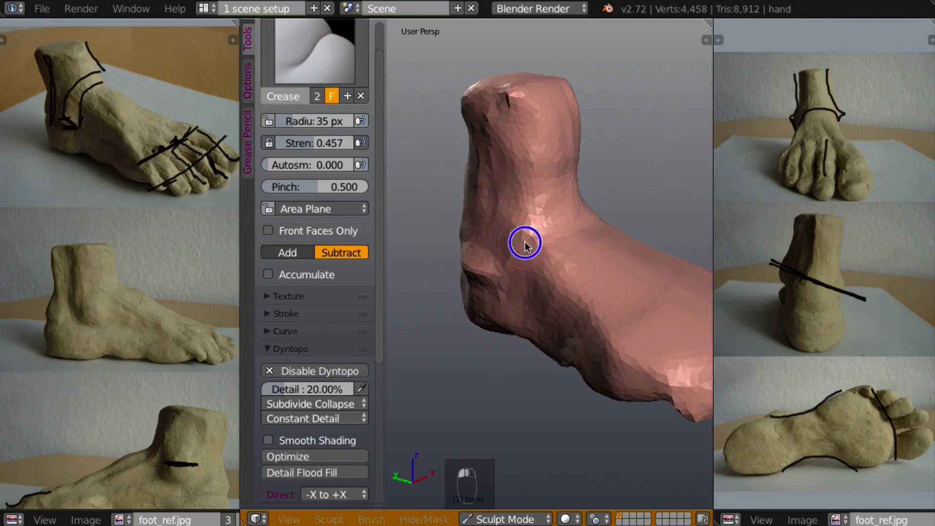
mouse_move(523, 238)
mouse_down()
mouse_move(530, 234)
mouse_move(492, 282)
mouse_up()
Deepen the crease under the inner ankle bone, and build up the surface around it with the Clay brush.
mouse_move(492, 282)
middle_down()
mouse_move(438, 252)
mouse_move(479, 263)
mouse_move(501, 246)
mouse_move(489, 249)
mouse_move(492, 261)
mouse_move(533, 244)
middle_up()
mouse_move(540, 258)
mouse_down()
mouse_move(546, 240)
mouse_move(572, 274)
mouse_up()
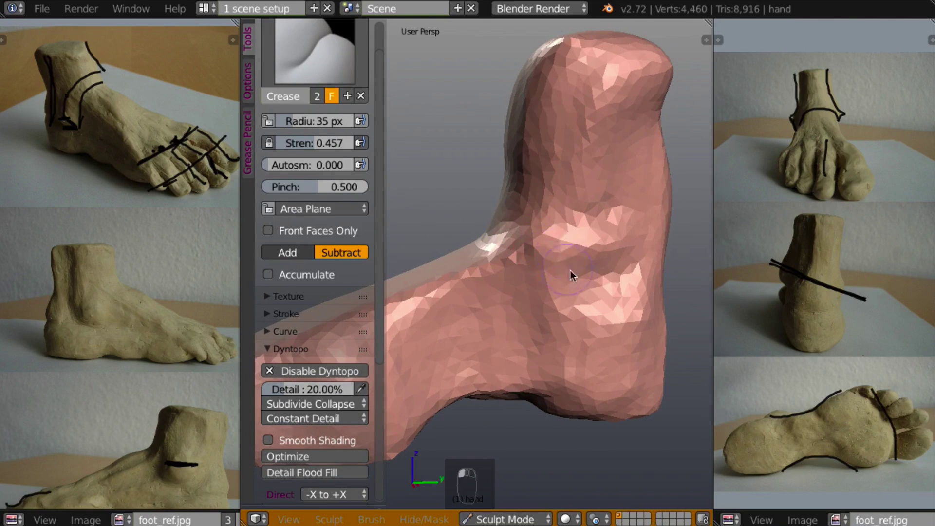
middle_drag(572, 273, 580, 275)
key(c)
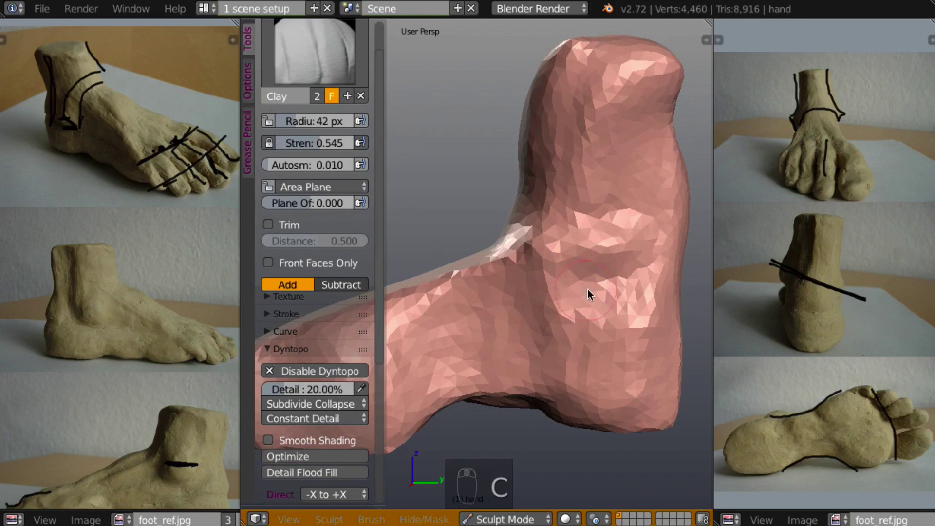
mouse_move(588, 289)
mouse_down()
mouse_move(591, 273)
mouse_move(622, 263)
mouse_move(612, 258)
mouse_move(612, 236)
mouse_move(631, 231)
mouse_move(568, 240)
mouse_move(576, 259)
mouse_move(635, 254)
mouse_move(638, 290)
mouse_up()
mouse_move(638, 290)
middle_down()
mouse_move(679, 256)
mouse_move(685, 278)
mouse_move(600, 315)
mouse_move(576, 271)
middle_up()
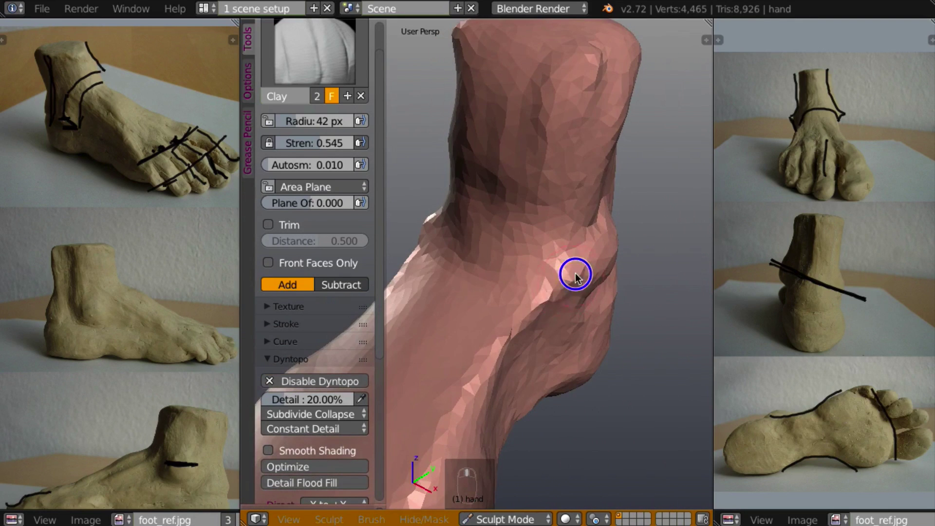
mouse_move(576, 271)
mouse_down()
mouse_move(530, 302)
mouse_move(538, 309)
mouse_move(548, 267)
mouse_up()
Model the outer ankle bone and the area just below it with Clay brush strokes.
mouse_move(547, 267)
middle_down()
mouse_move(488, 218)
mouse_move(559, 267)
mouse_move(589, 274)
mouse_move(648, 259)
mouse_move(605, 253)
mouse_move(565, 287)
middle_up()
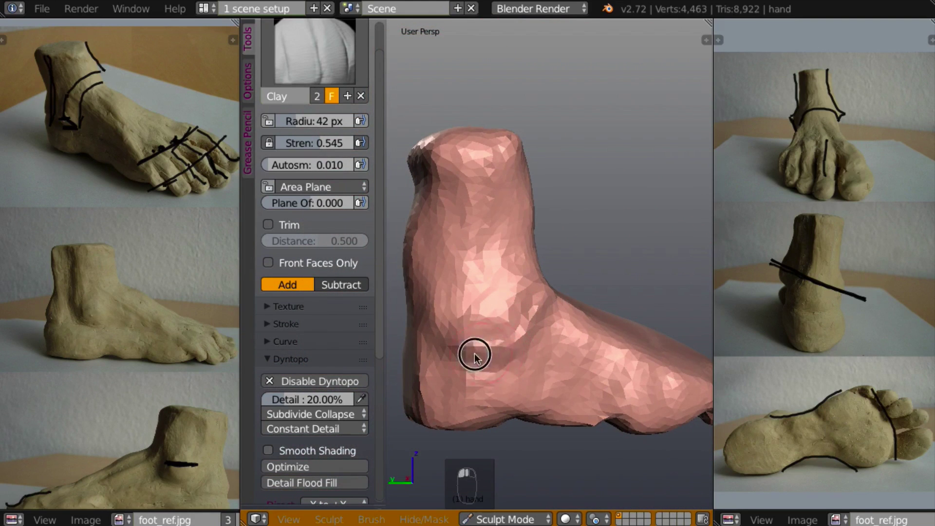
mouse_move(475, 355)
mouse_down()
mouse_move(472, 290)
mouse_move(484, 292)
mouse_move(496, 317)
mouse_move(507, 311)
mouse_move(493, 300)
mouse_up()
mouse_move(493, 300)
middle_down()
mouse_move(396, 287)
mouse_move(522, 334)
mouse_move(535, 263)
middle_up()
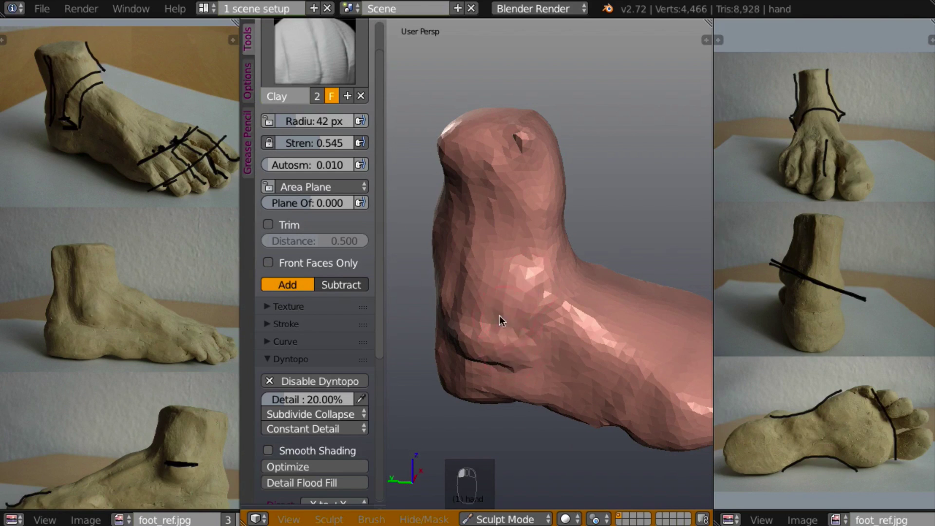
Carve a crease from the front of the ankle down around the outer ankle bone with the Crease brush.
middle_drag(499, 314, 586, 303)
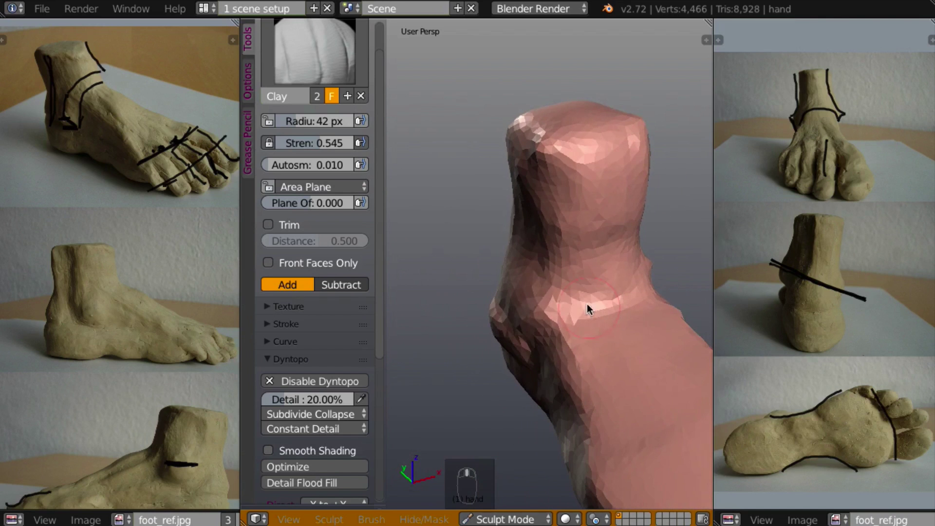
click(532, 349)
key(shift+c)
drag(595, 302, 539, 341)
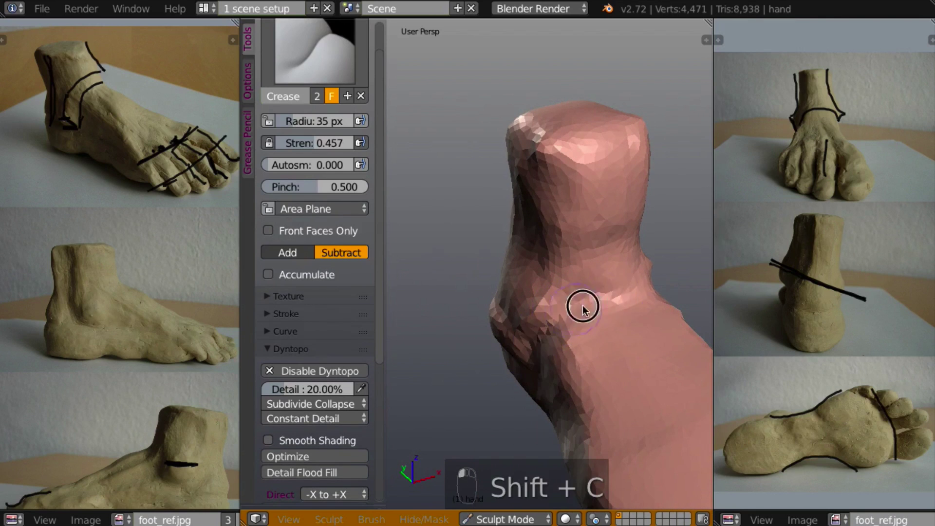
drag(582, 308, 492, 308)
Carve the crease across the front of the ankle, where the leg meets the instep, over to the inner ankle bone.
mouse_move(568, 279)
middle_down()
mouse_move(555, 280)
mouse_move(494, 197)
middle_up()
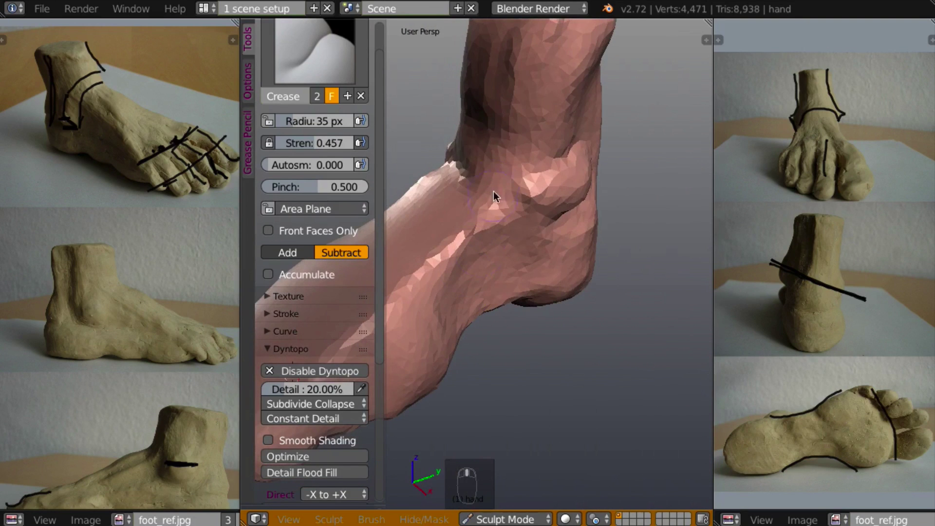
mouse_move(472, 164)
mouse_down()
mouse_move(492, 175)
mouse_move(478, 171)
mouse_move(530, 231)
mouse_up()
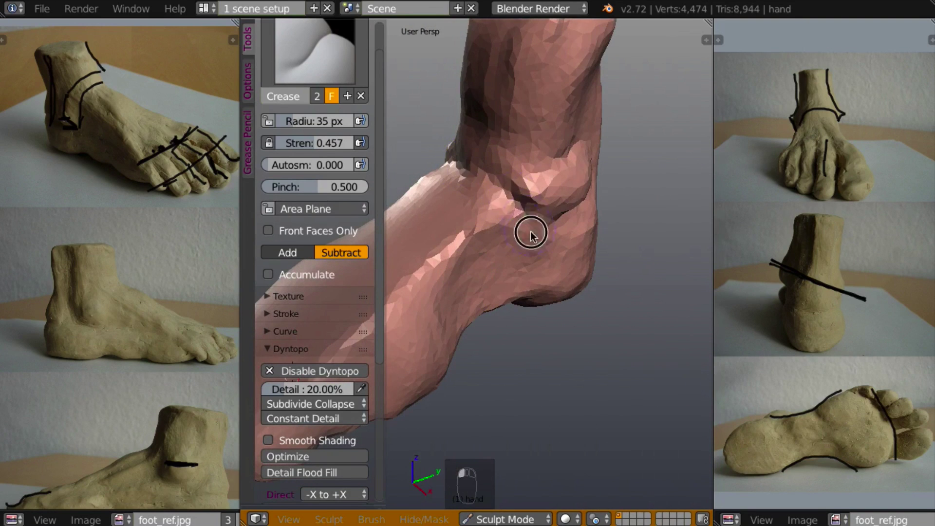
mouse_move(530, 231)
middle_down()
mouse_move(485, 210)
mouse_move(554, 182)
mouse_move(557, 197)
mouse_move(511, 193)
middle_up()
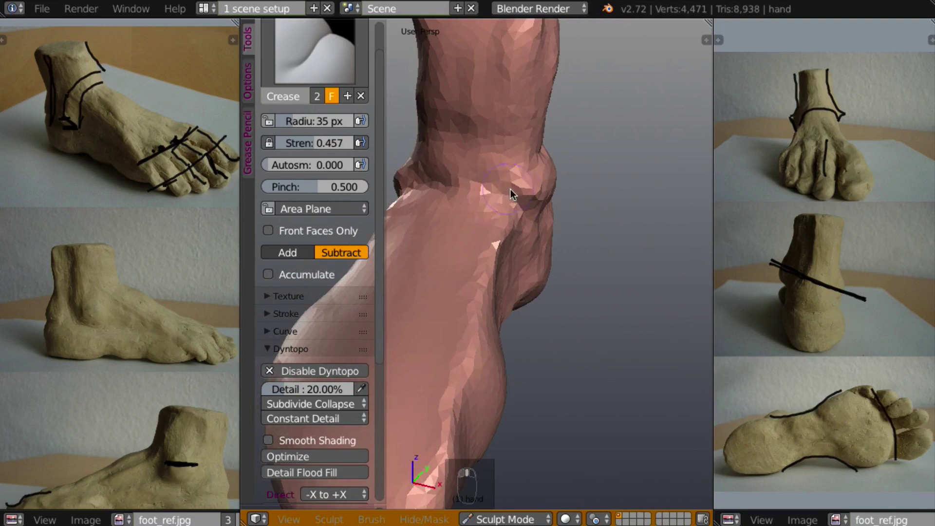
mouse_move(511, 178)
mouse_down()
mouse_move(413, 171)
mouse_move(502, 180)
mouse_up()
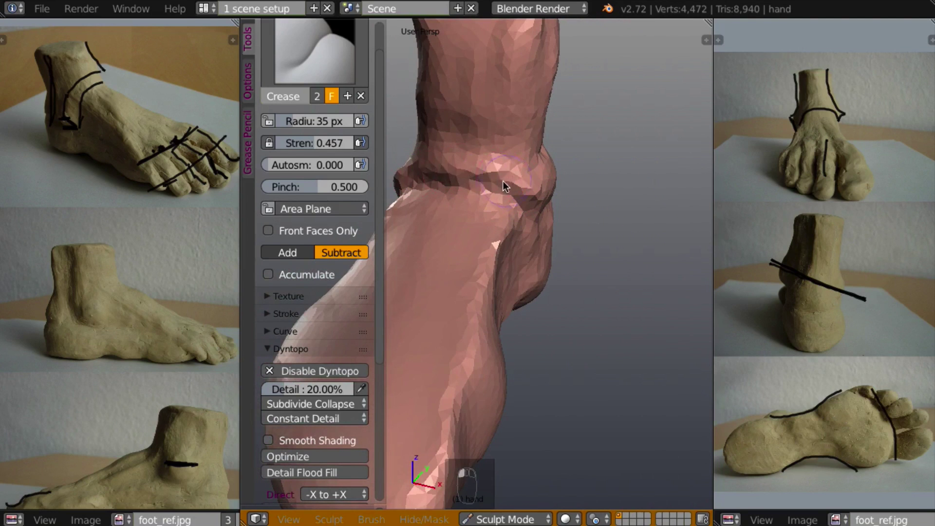
Work the crease in front of and beneath the inner ankle bone with Crease brush strokes.
middle_drag(503, 180, 506, 203)
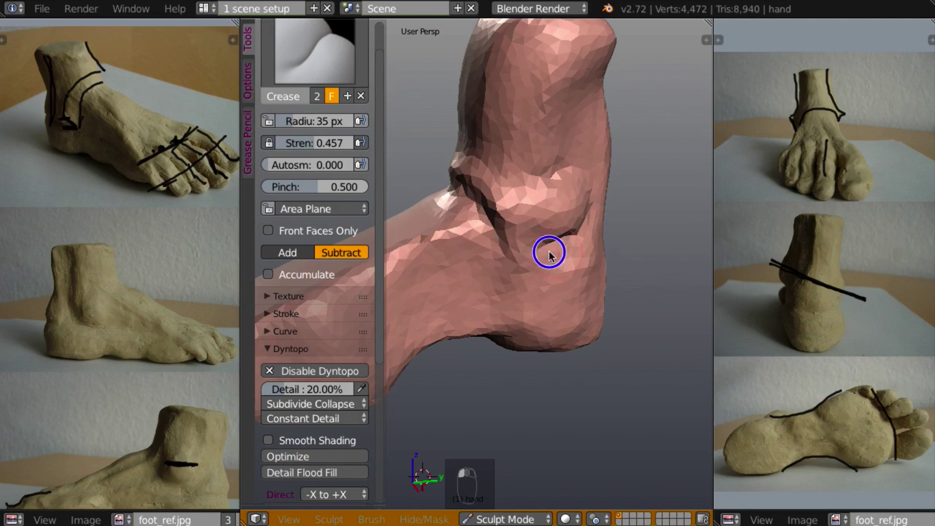
middle_drag(546, 255, 565, 253)
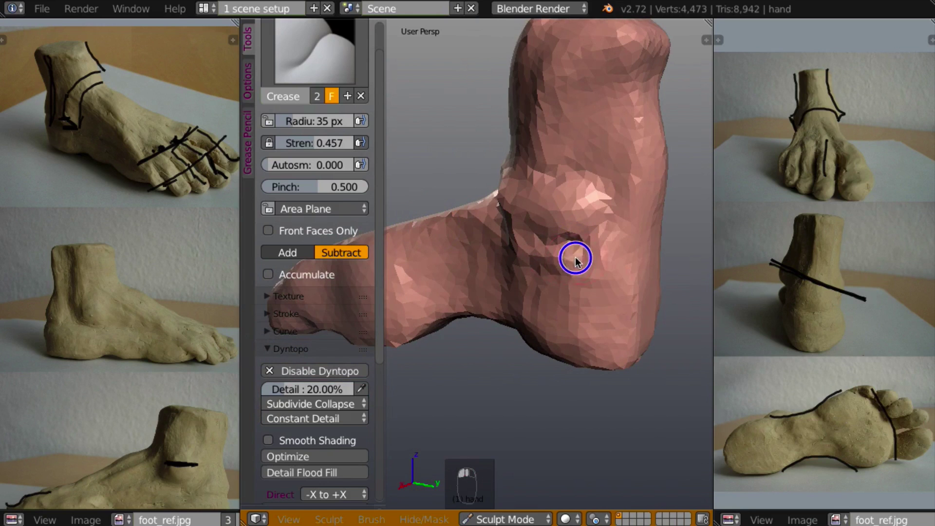
drag(575, 262, 589, 253)
Check the whole foot's shape from both sides, and refine the crease around the outer ankle bone with the Crease brush.
scroll(627, 203, down, 6)
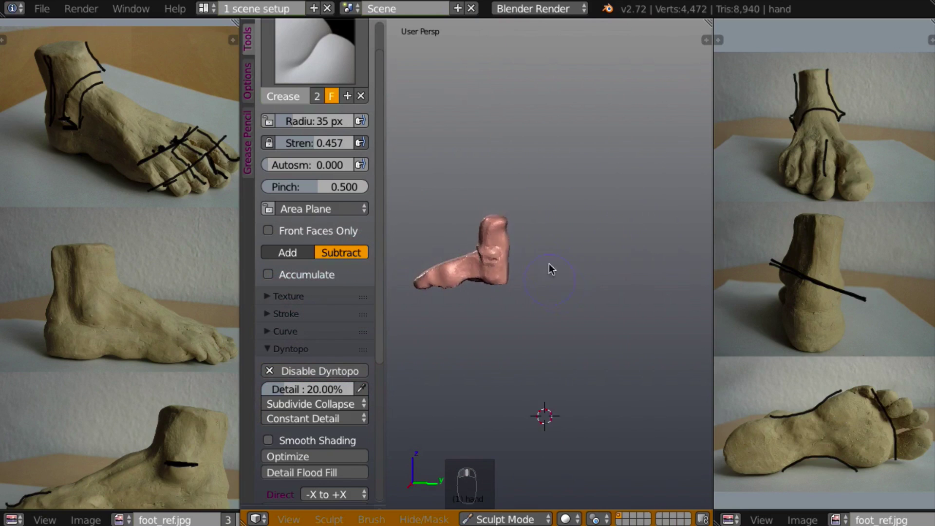
middle_drag(550, 267, 586, 244)
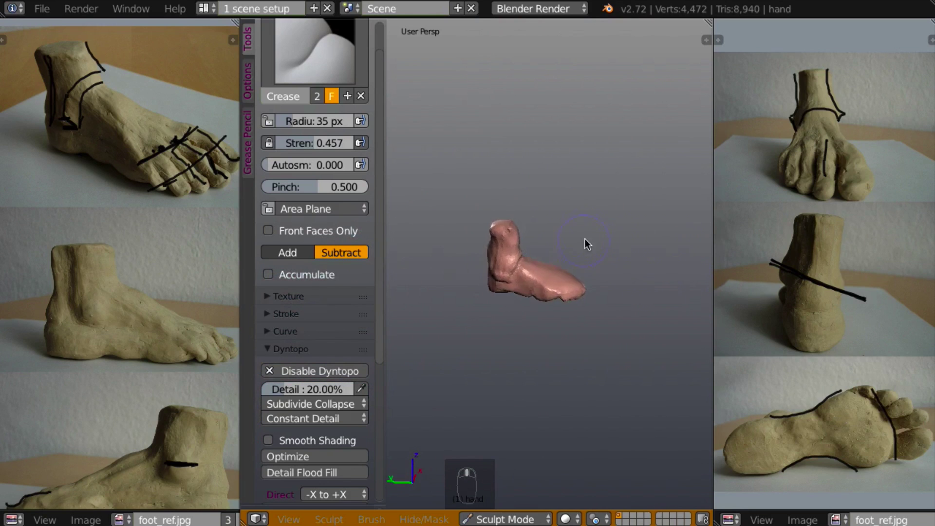
scroll(589, 229, up, 4)
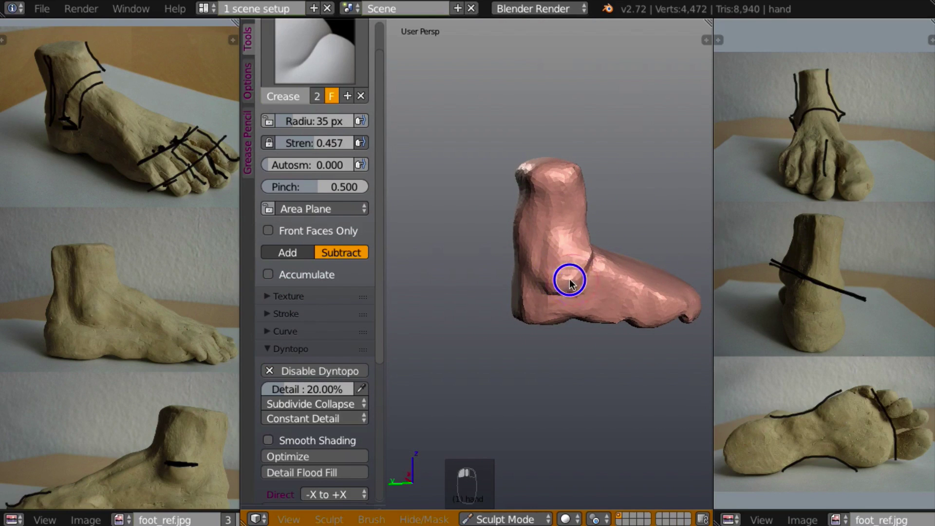
drag(569, 281, 549, 285)
mouse_move(548, 285)
middle_down()
mouse_move(481, 278)
mouse_move(483, 259)
mouse_move(459, 297)
mouse_move(462, 313)
mouse_move(517, 259)
mouse_move(597, 239)
middle_up()
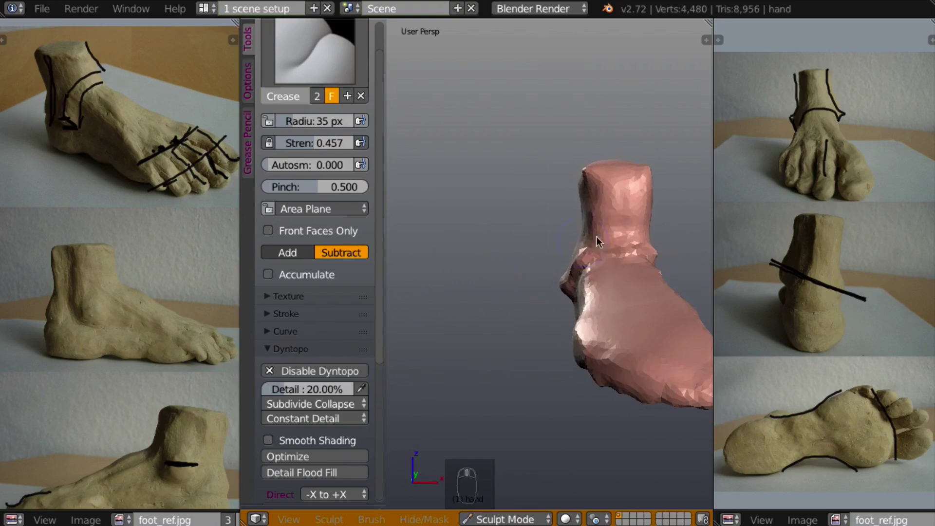